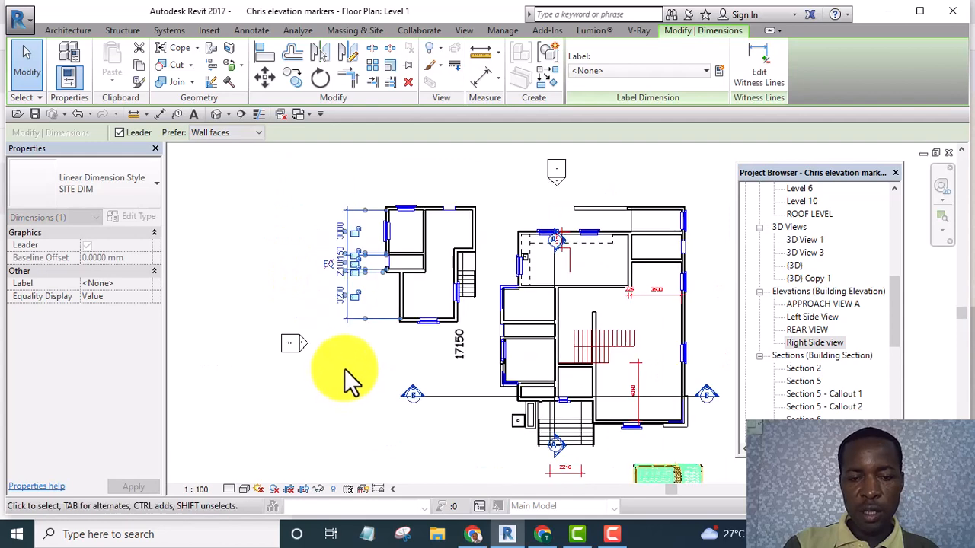
- Deselect the dimension and examine the Level 1 floor plan with the elevation markers around the buildings
middle_drag(348, 381, 273, 296)
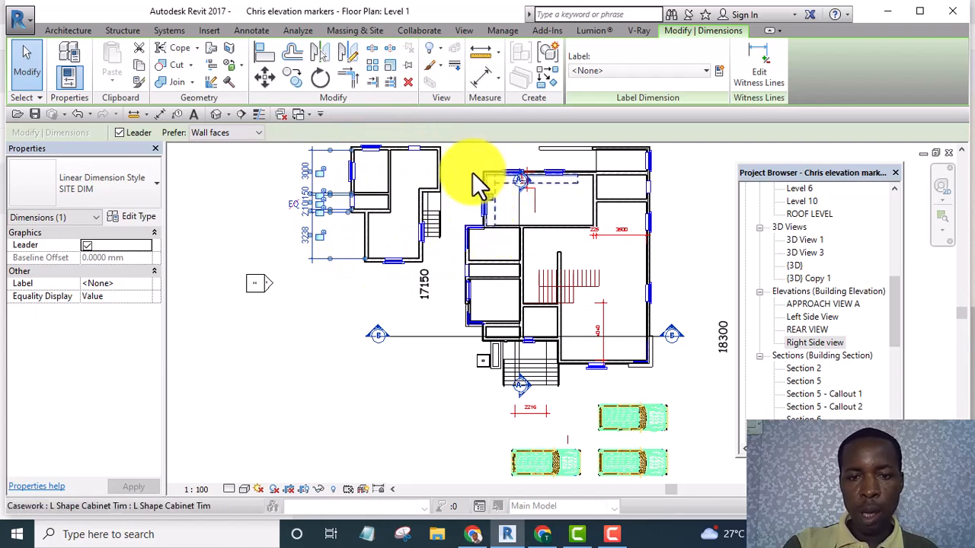
middle_drag(582, 257, 559, 256)
scroll(510, 266, down, 2)
scroll(434, 281, down, 1)
middle_drag(483, 266, 409, 277)
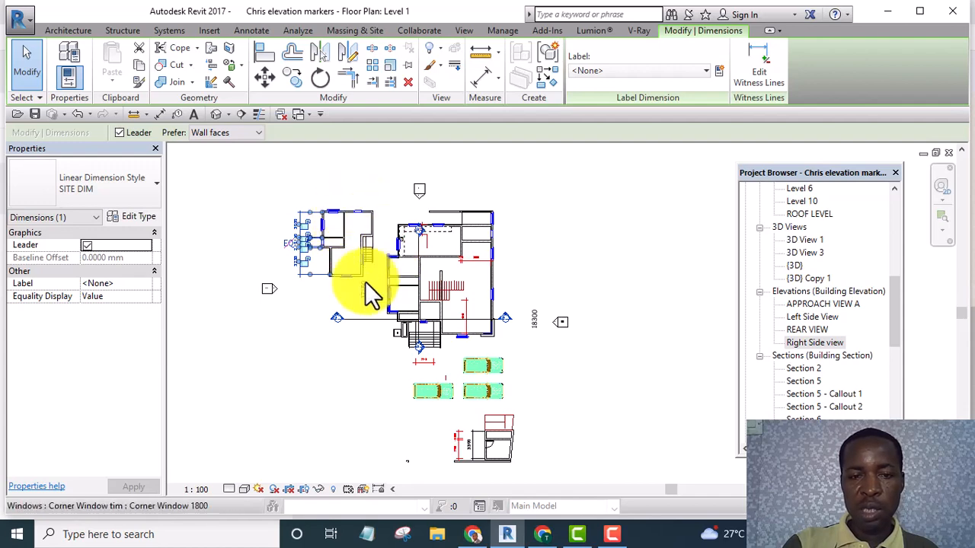
click(354, 177)
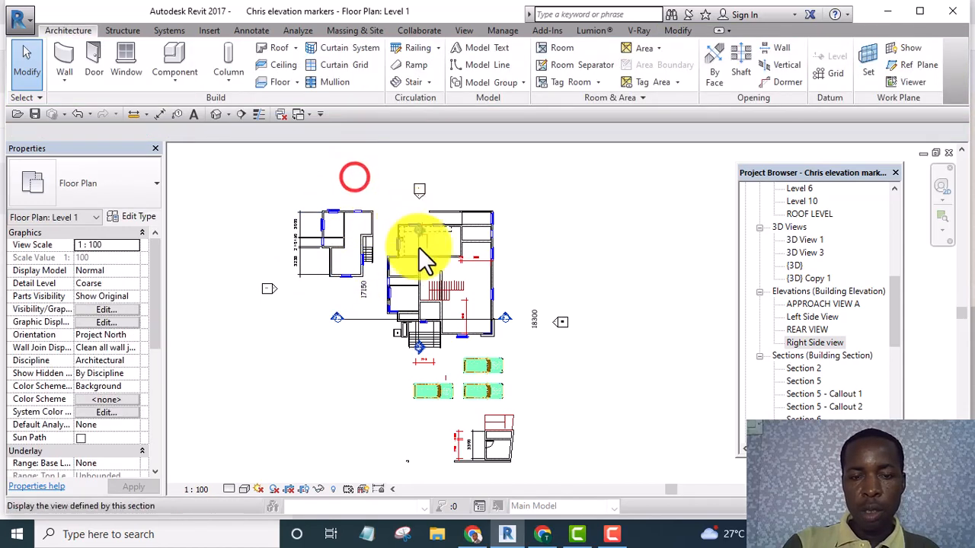
mouse_move(386, 333)
middle_down()
mouse_move(446, 327)
mouse_move(414, 398)
middle_up()
scroll(421, 305, down, 2)
scroll(402, 303, up, 4)
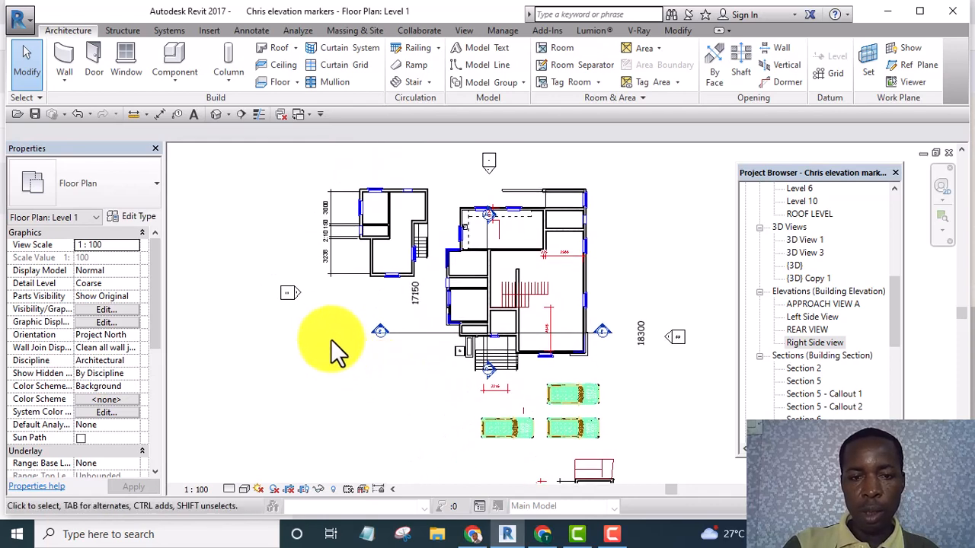
- Copy elevation marker 11 with its view arrow into the gap between the two buildings, beside the 17150 dimension text
scroll(345, 340, down, 3)
scroll(303, 318, up, 5)
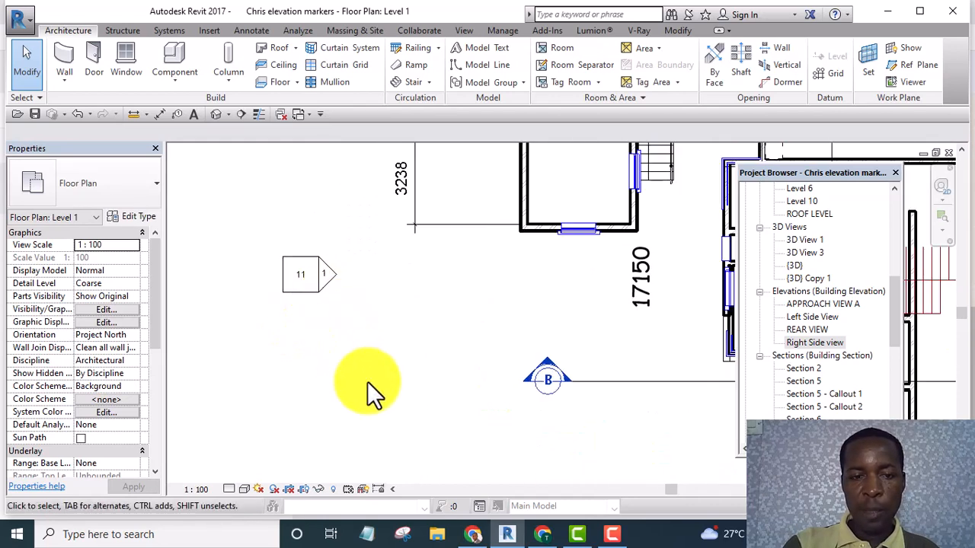
drag(243, 224, 243, 224)
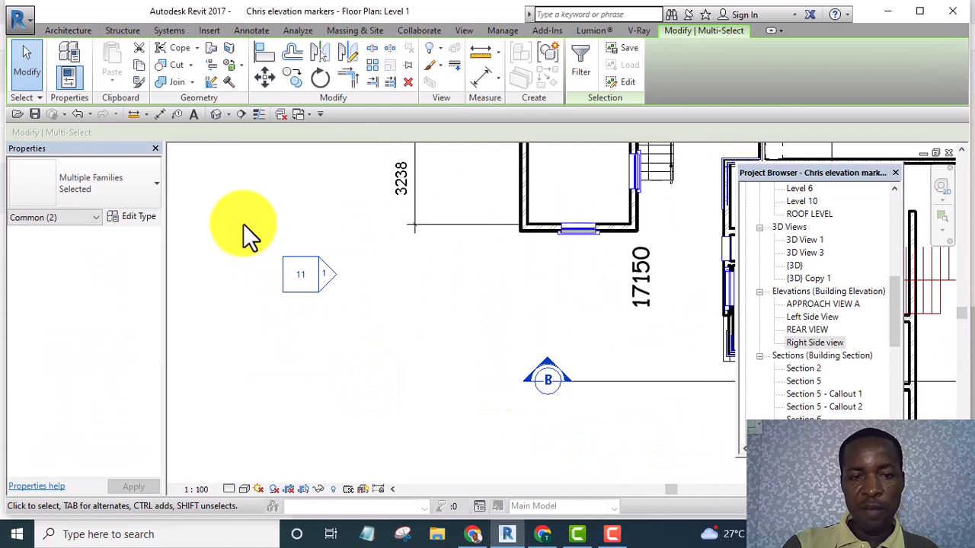
click(292, 76)
click(295, 273)
scroll(358, 272, down, 3)
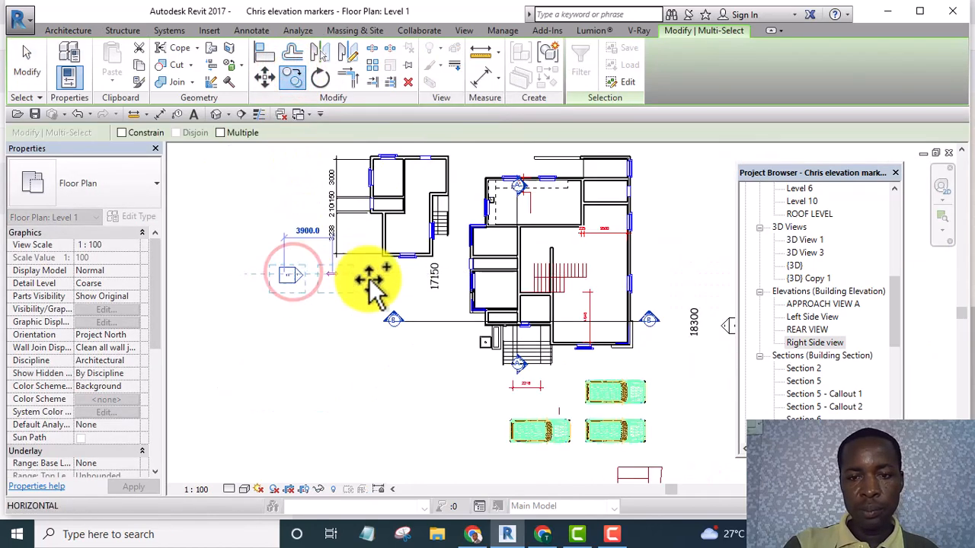
scroll(371, 272, up, 5)
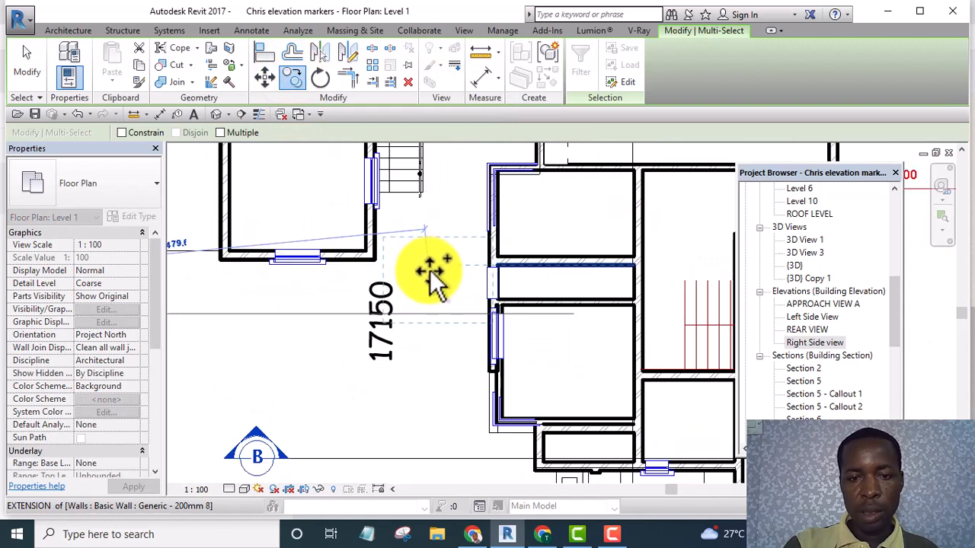
click(420, 268)
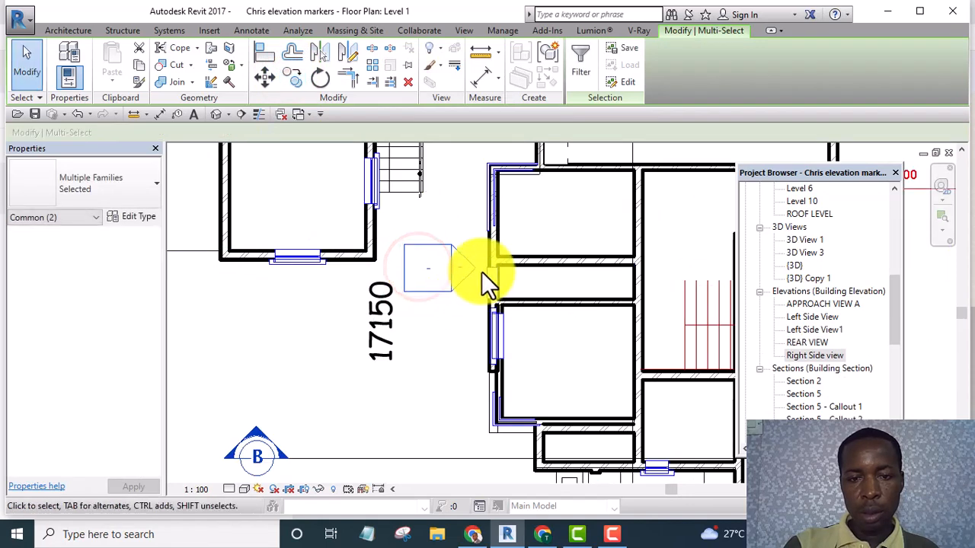
- Deselect the copied marker and open the elevation view it defines
scroll(483, 272, down, 2)
scroll(467, 250, up, 3)
scroll(463, 277, up, 1)
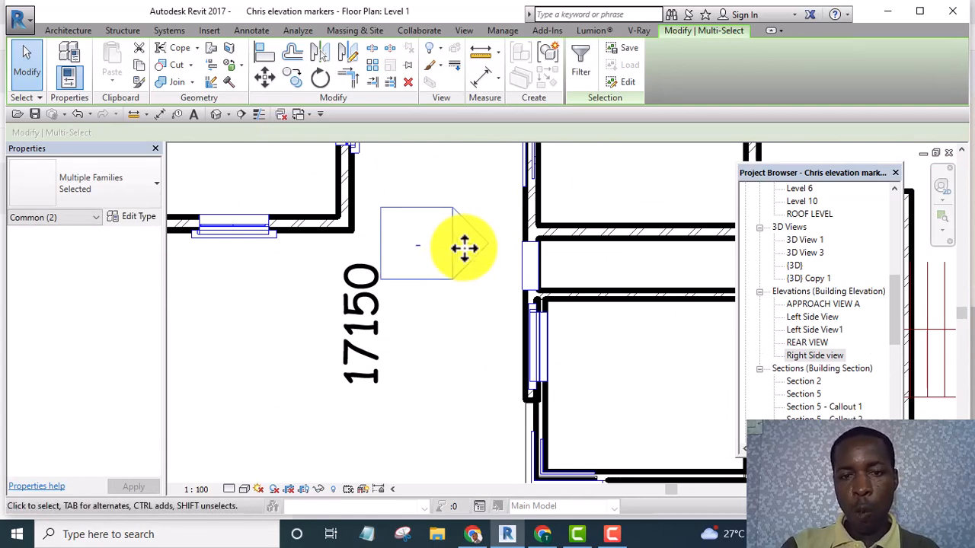
scroll(464, 247, down, 5)
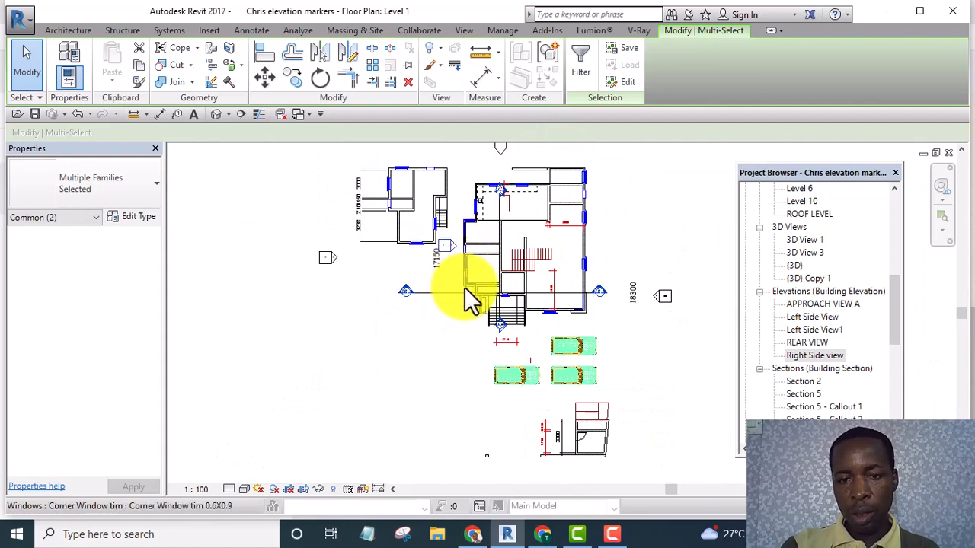
scroll(458, 272, up, 5)
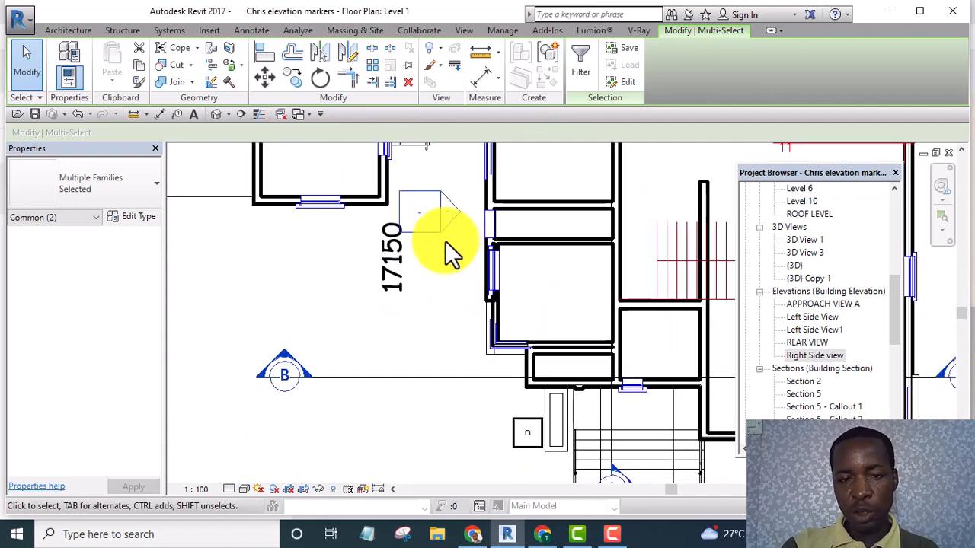
scroll(316, 277, down, 3)
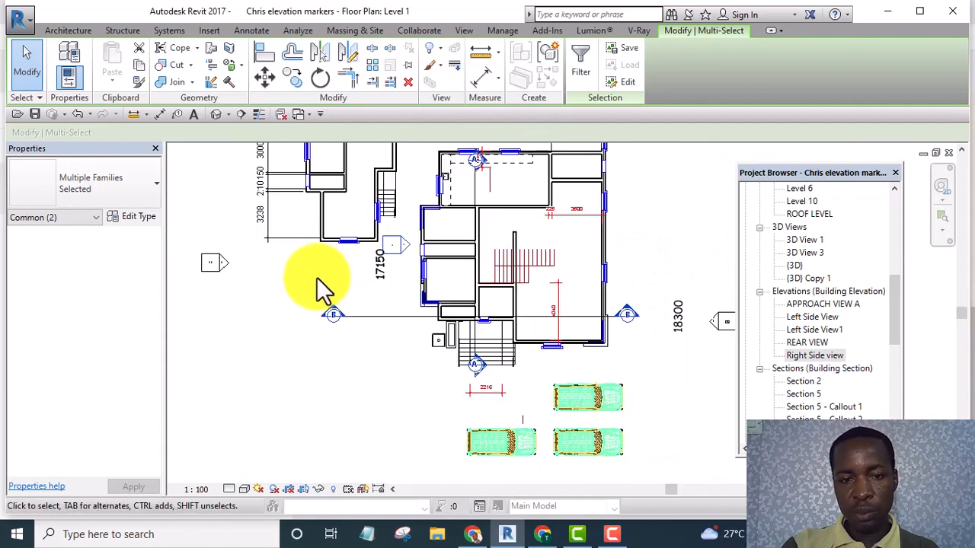
click(316, 277)
scroll(408, 247, up, 2)
scroll(407, 247, up, 1)
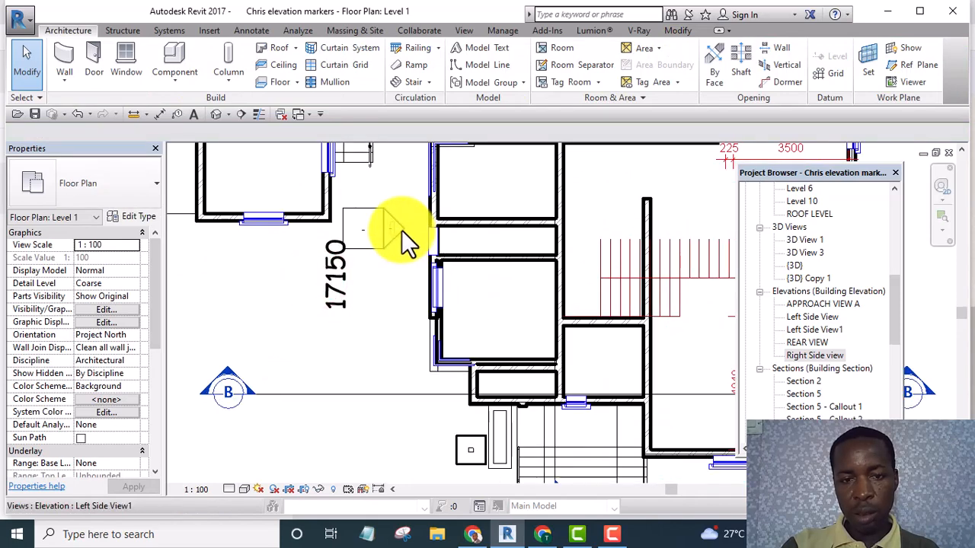
double_click(401, 230)
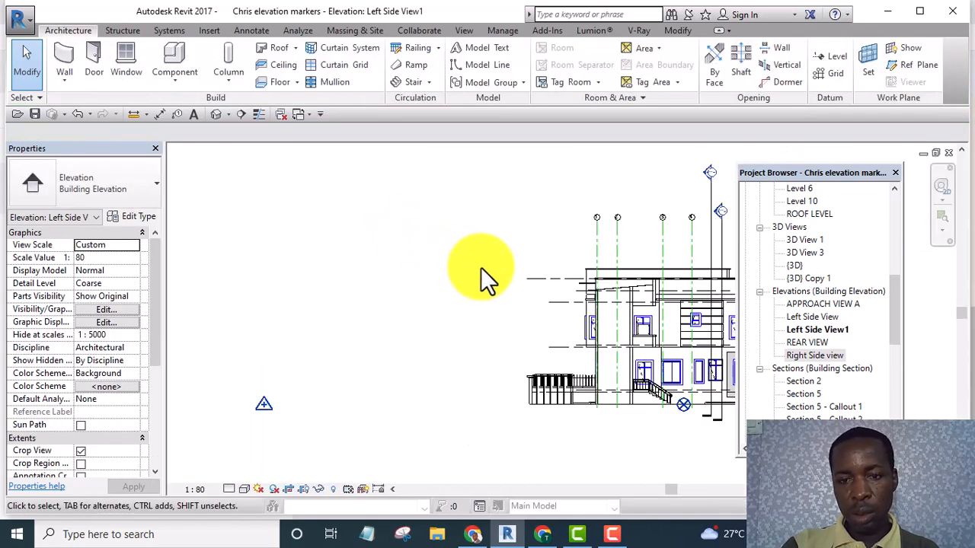
- Examine the Left Side View1 elevation from ground level to the roof, including the walls of the smaller building
middle_drag(480, 267, 272, 239)
scroll(443, 321, up, 3)
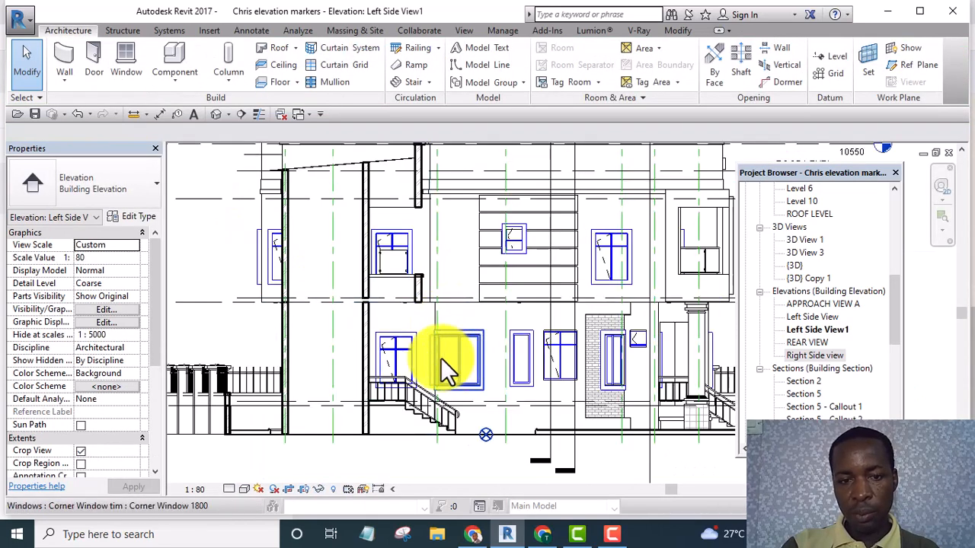
scroll(427, 327, down, 3)
scroll(385, 239, up, 1)
scroll(379, 235, up, 2)
middle_drag(441, 366, 370, 276)
scroll(553, 342, down, 3)
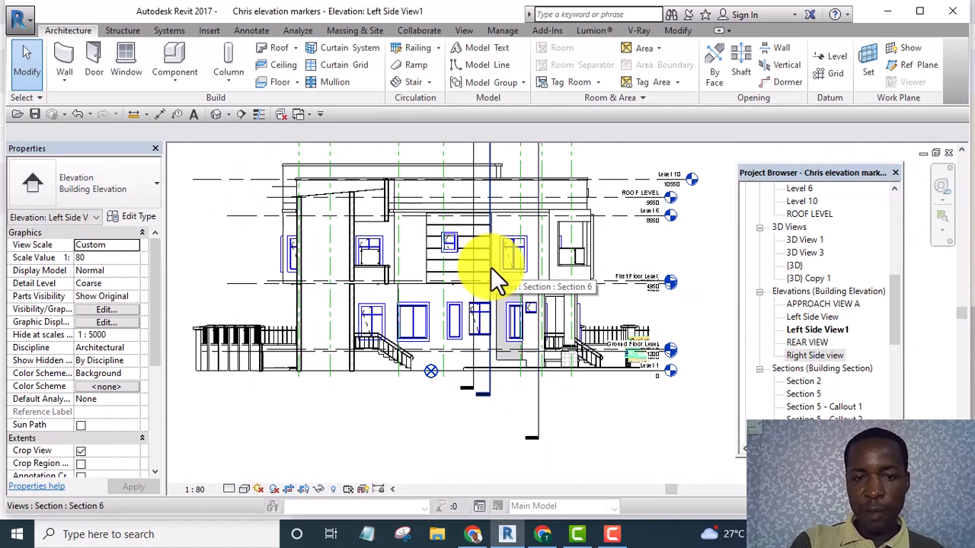
scroll(306, 329, up, 2)
scroll(326, 289, down, 3)
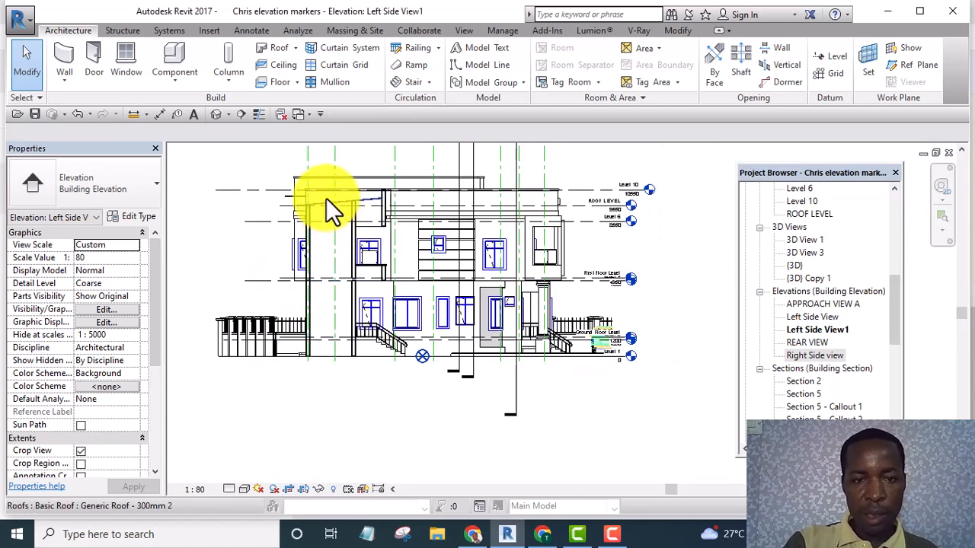
scroll(325, 197, up, 2)
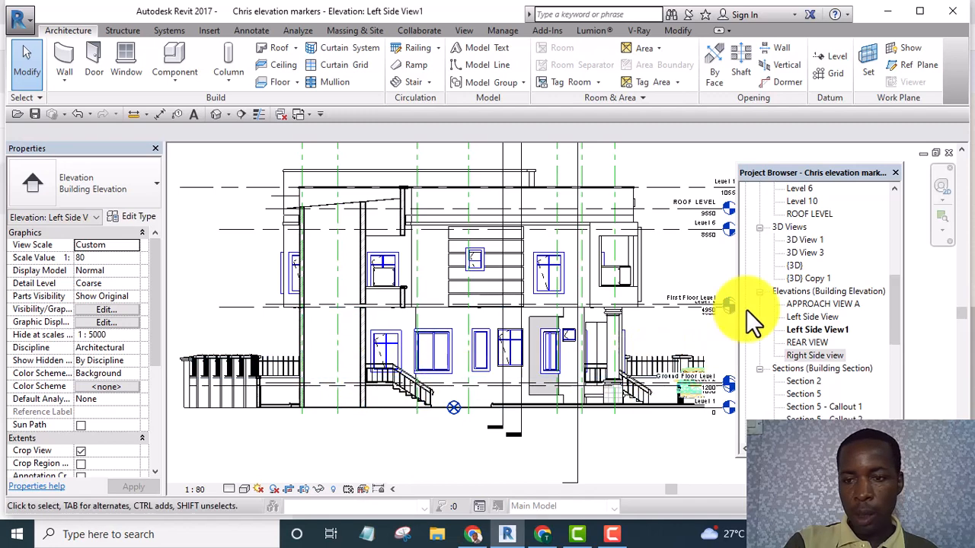
- Reopen the Level 1 floor plan and bring the copied elevation marker into view
scroll(891, 314, up, 10)
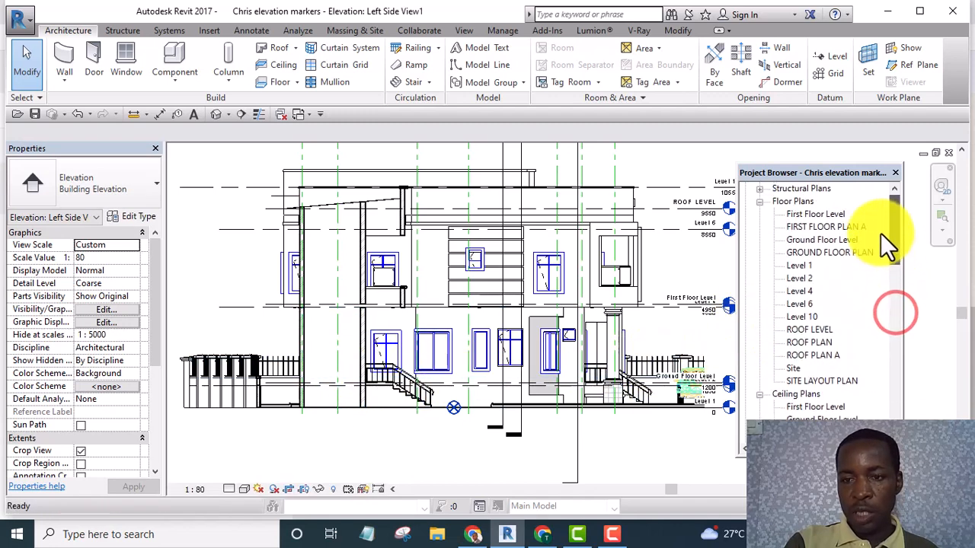
double_click(801, 279)
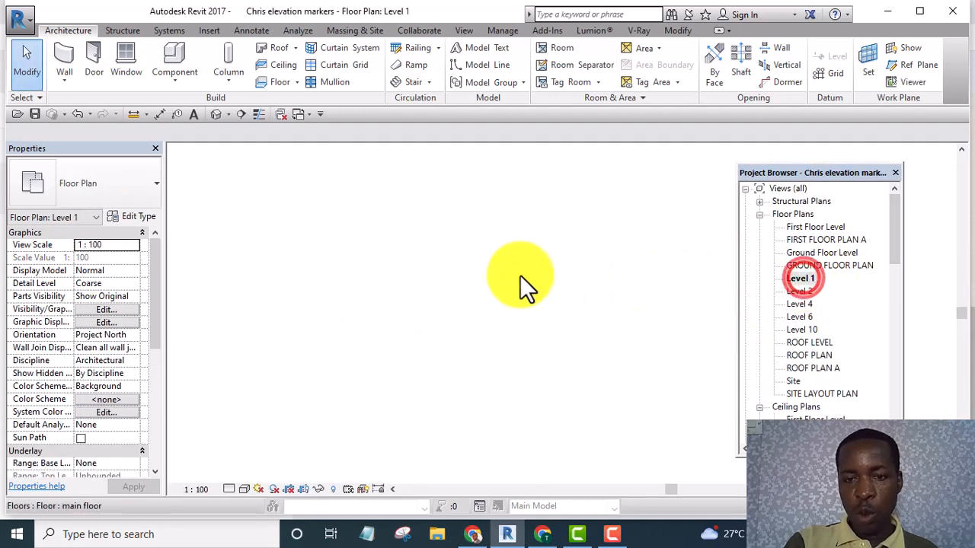
scroll(424, 199, down, 2)
middle_drag(423, 199, 420, 355)
scroll(420, 363, up, 1)
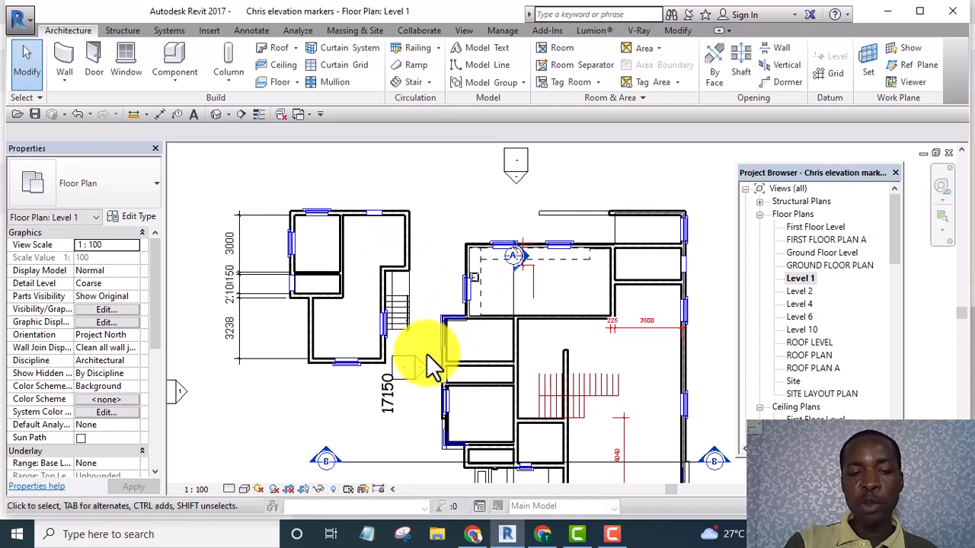
- Move the copied elevation marker with its arrow closer to the side wall of the main building
scroll(427, 355, up, 2)
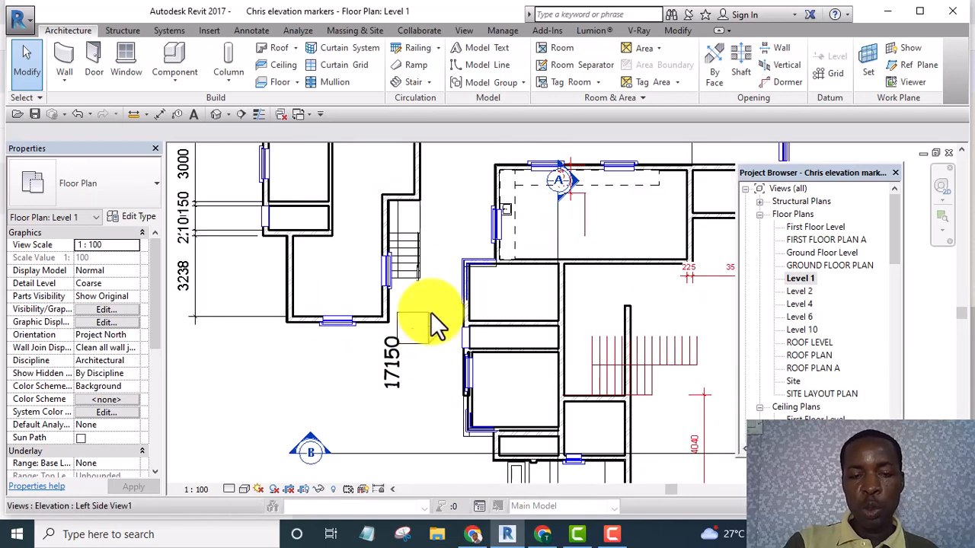
scroll(431, 323, down, 2)
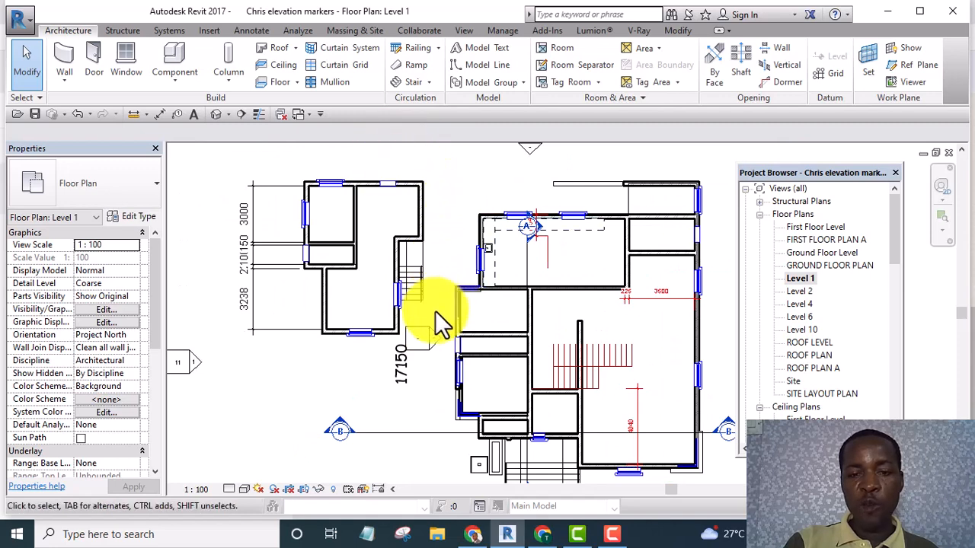
scroll(428, 335, up, 2)
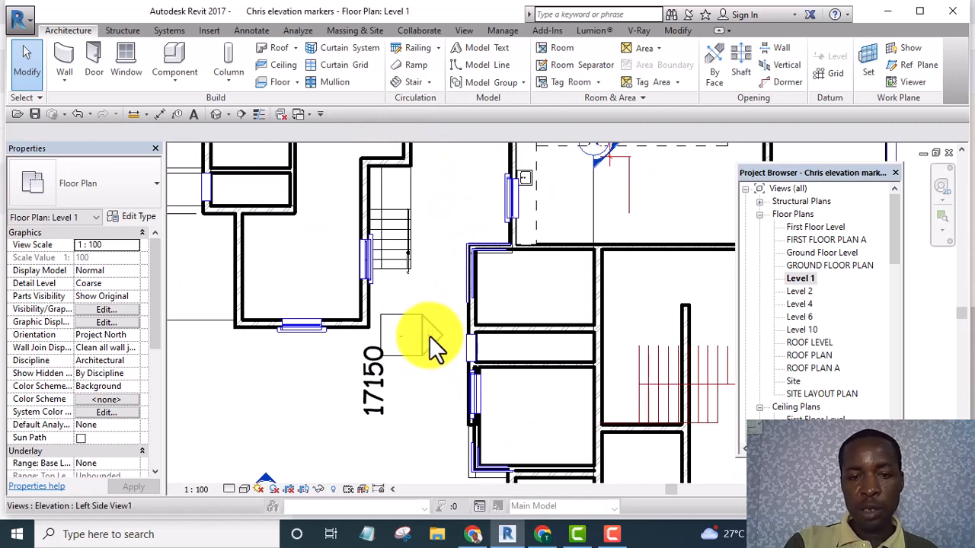
click(406, 350)
drag(400, 363, 383, 389)
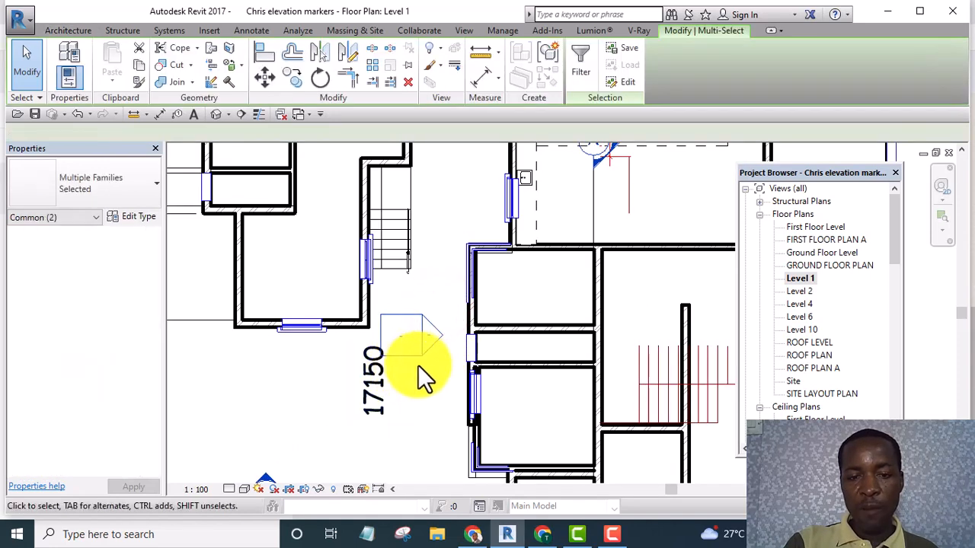
mouse_move(418, 348)
mouse_down()
mouse_move(450, 349)
mouse_move(440, 353)
mouse_move(429, 312)
mouse_up()
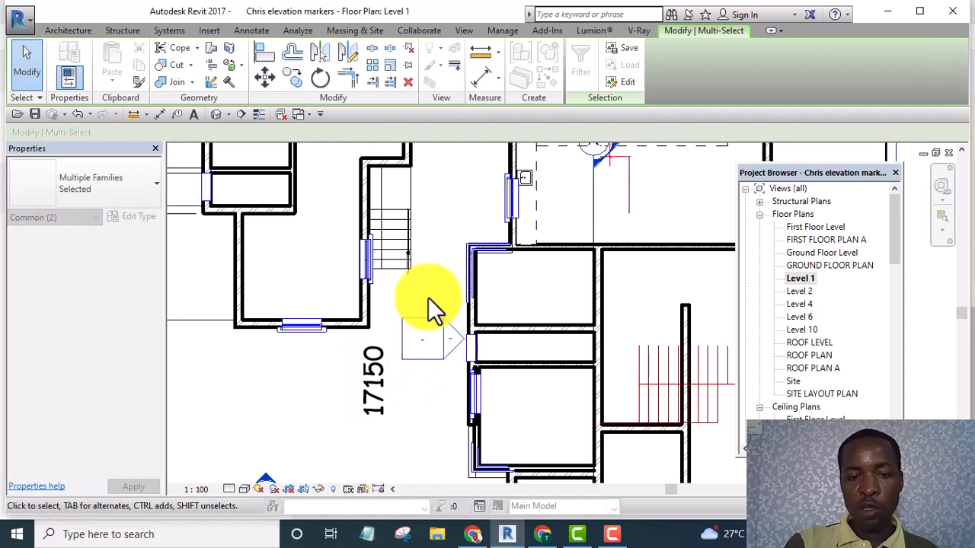
click(426, 277)
- Select the copied marker's view arrow and examine where its cut line runs in relation to the two buildings
click(429, 335)
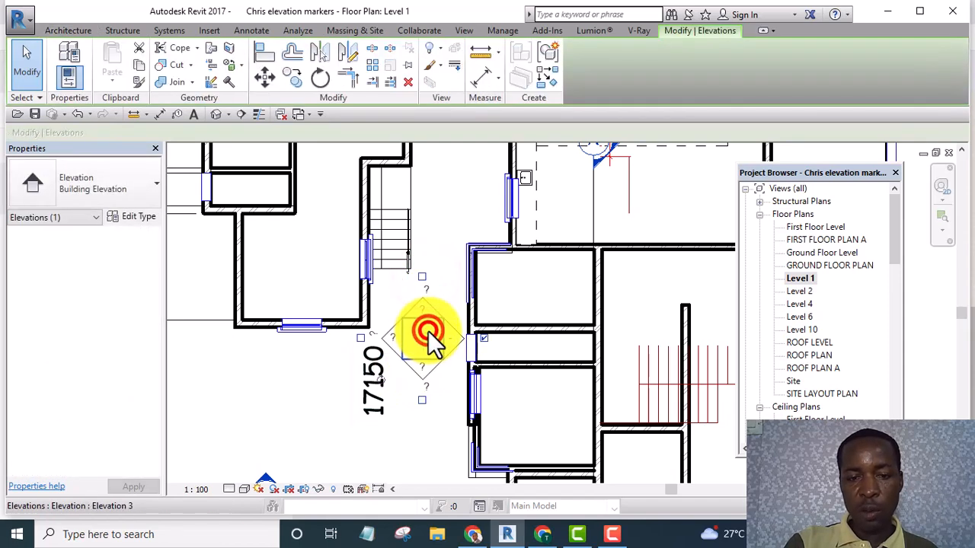
click(448, 263)
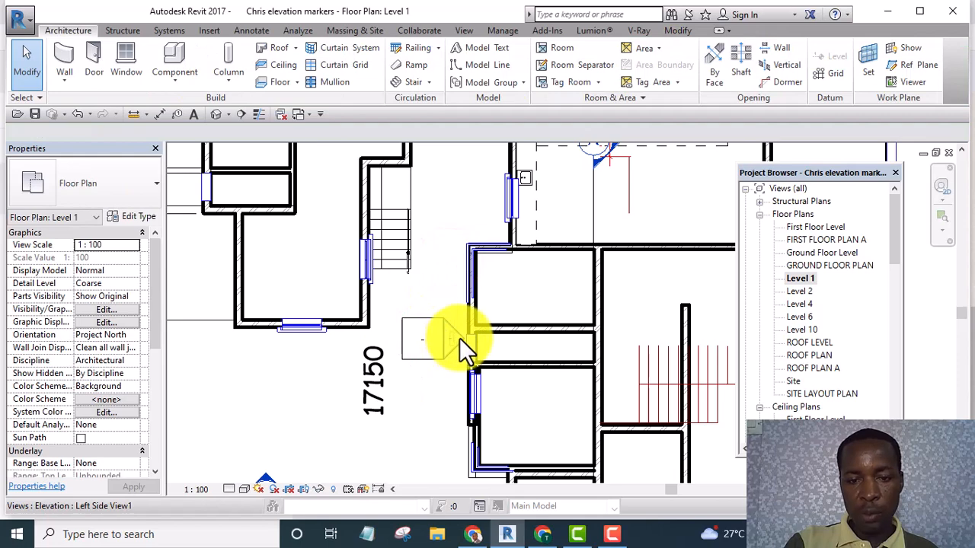
click(462, 340)
click(438, 386)
scroll(449, 344, up, 2)
scroll(448, 343, up, 2)
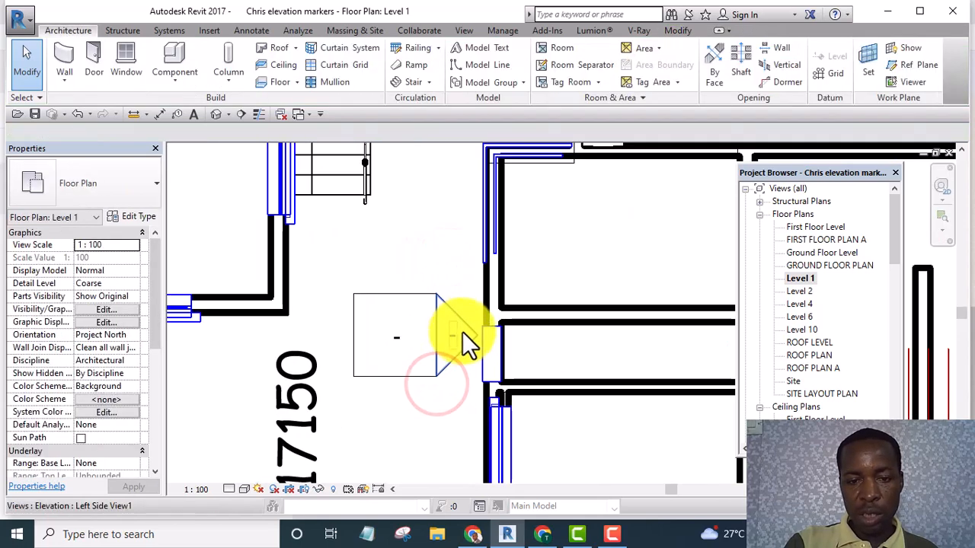
click(468, 333)
scroll(464, 334, down, 8)
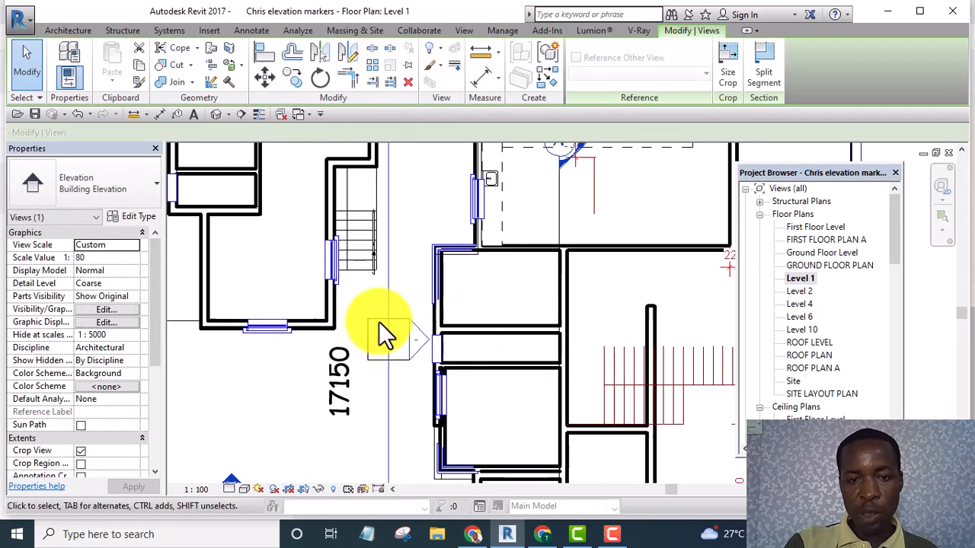
scroll(392, 206, up, 3)
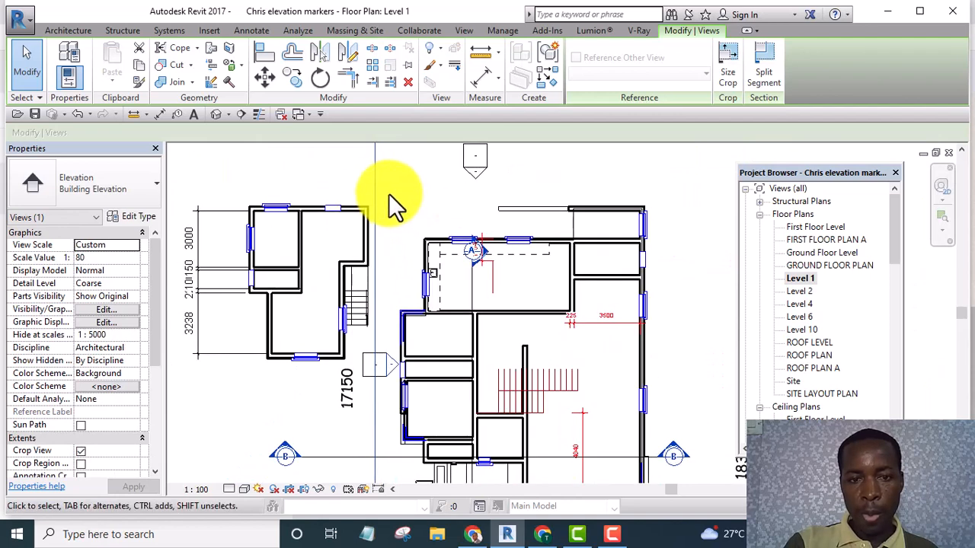
scroll(387, 278, down, 4)
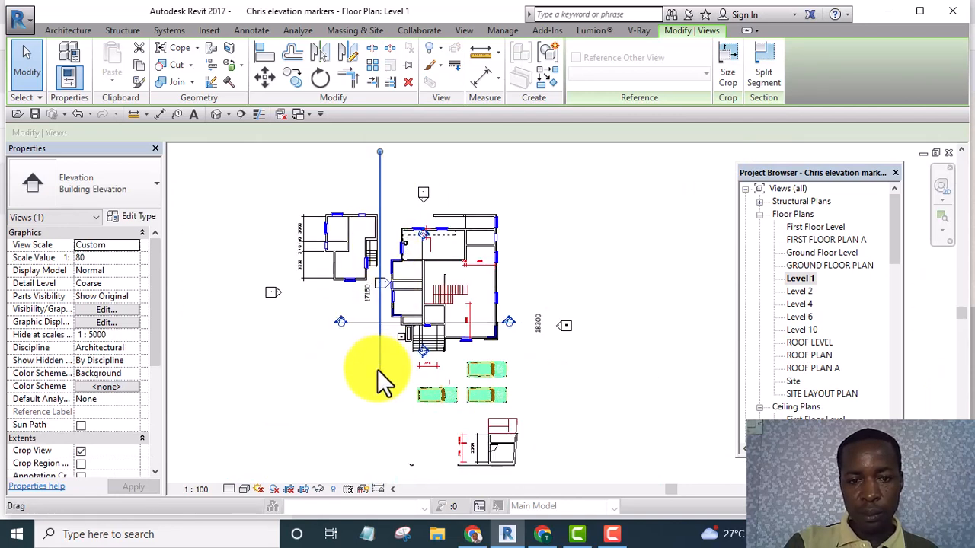
drag(377, 370, 378, 372)
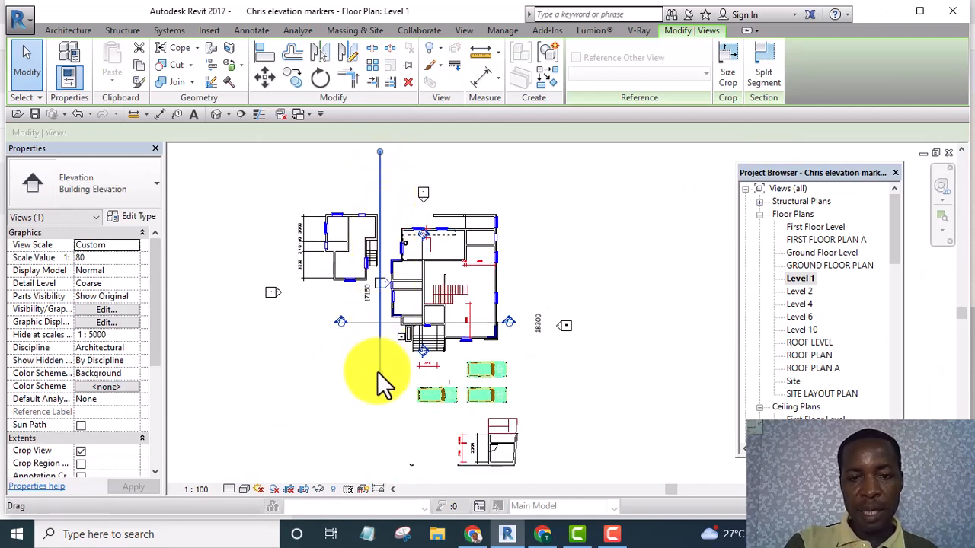
scroll(389, 190, up, 4)
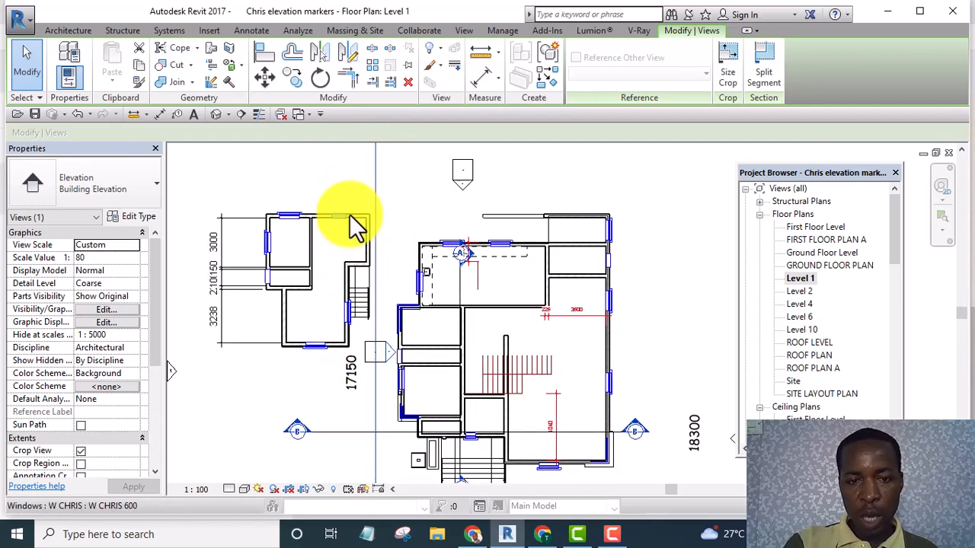
- Open the elevation from the repositioned marker's arrow and examine which parts of the two buildings it shows
scroll(386, 206, down, 2)
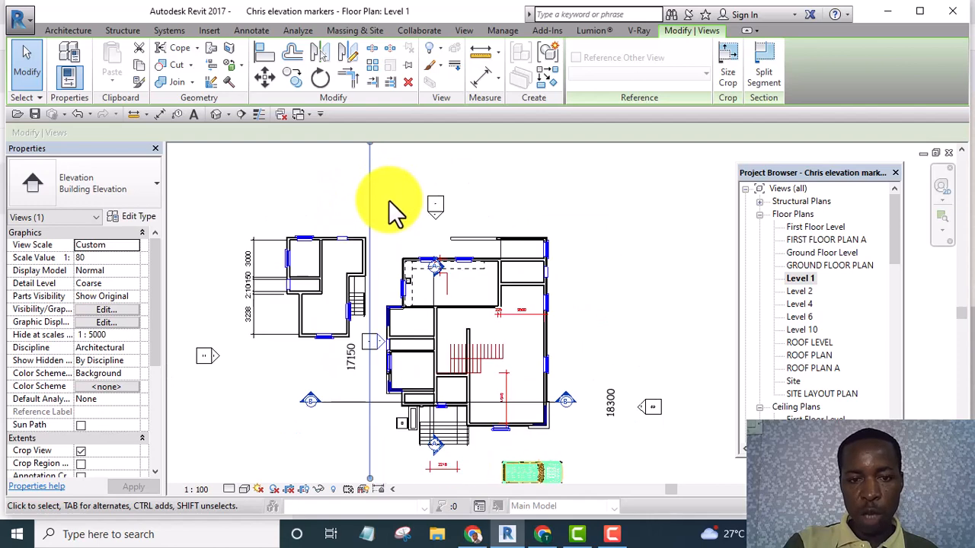
click(392, 194)
scroll(386, 344, up, 4)
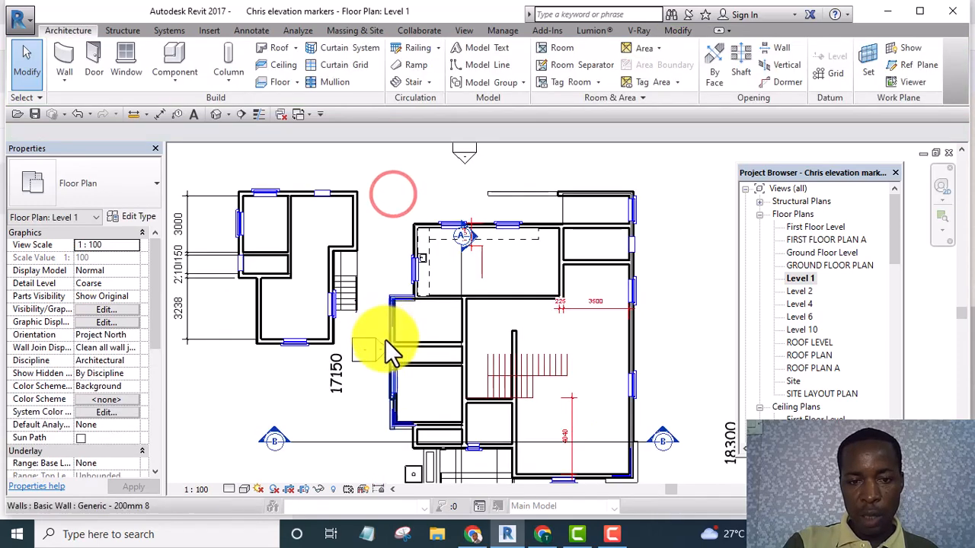
double_click(380, 351)
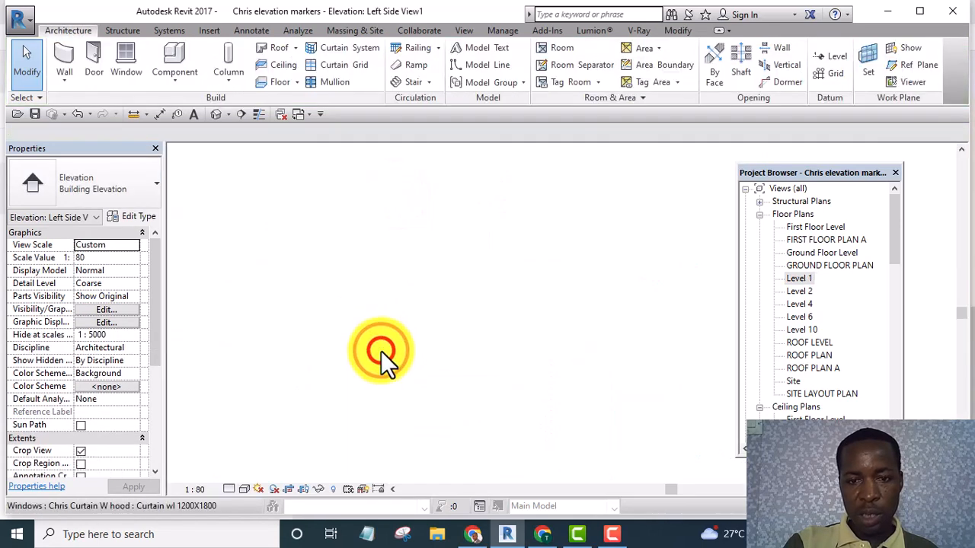
scroll(397, 281, down, 2)
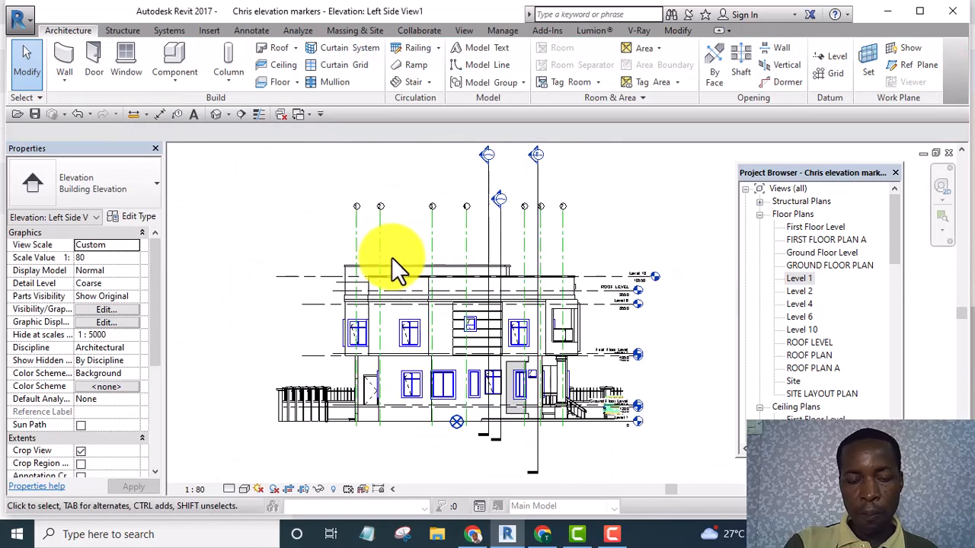
scroll(397, 351, up, 3)
middle_drag(397, 351, 382, 273)
scroll(389, 253, down, 2)
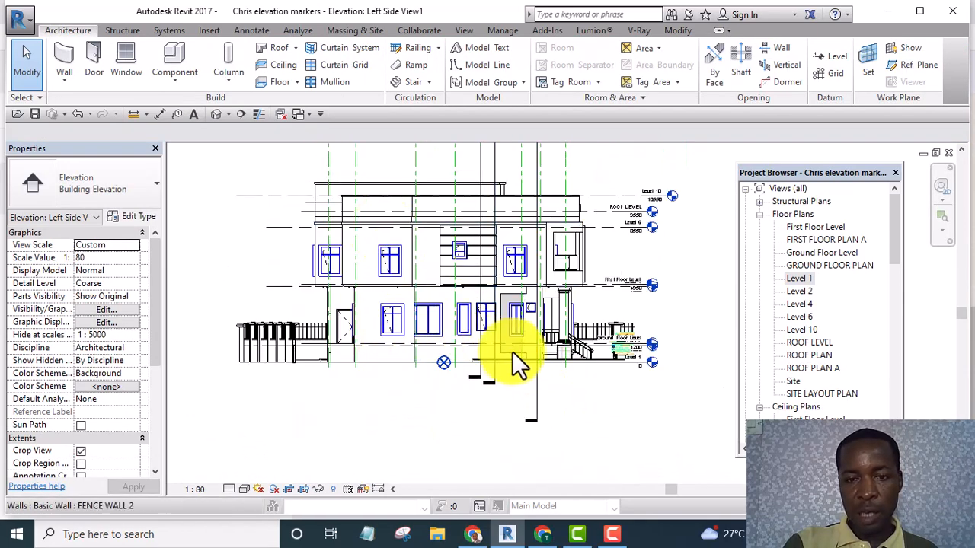
- Reopen the Level 1 floor plan and examine the side elevation markers in relation to the smaller and main buildings
double_click(806, 279)
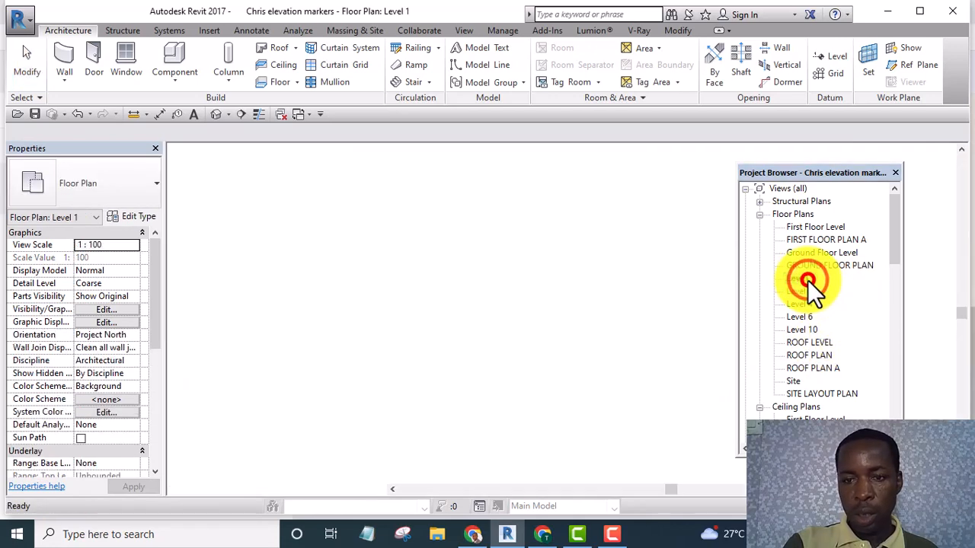
scroll(514, 311, down, 3)
middle_drag(514, 331, 425, 357)
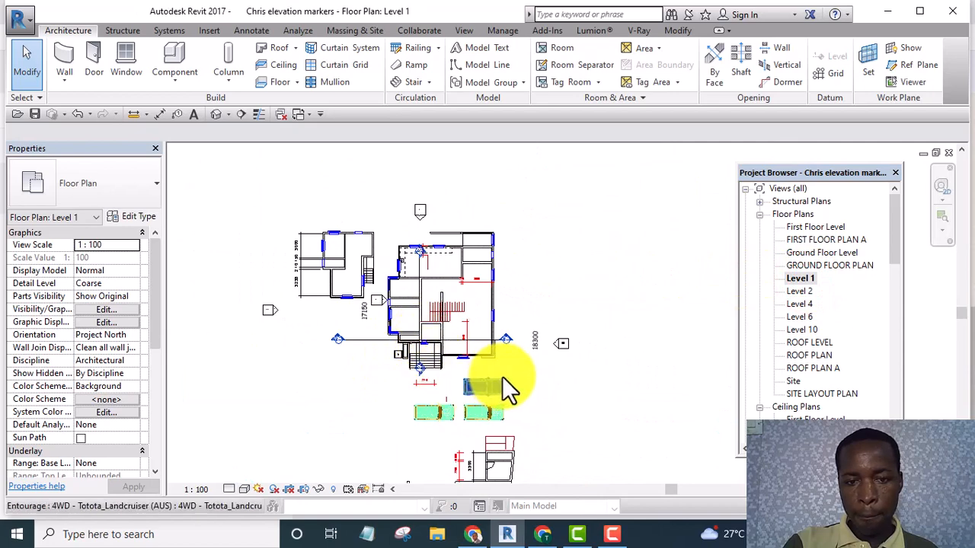
scroll(508, 334, up, 3)
middle_drag(511, 334, 531, 319)
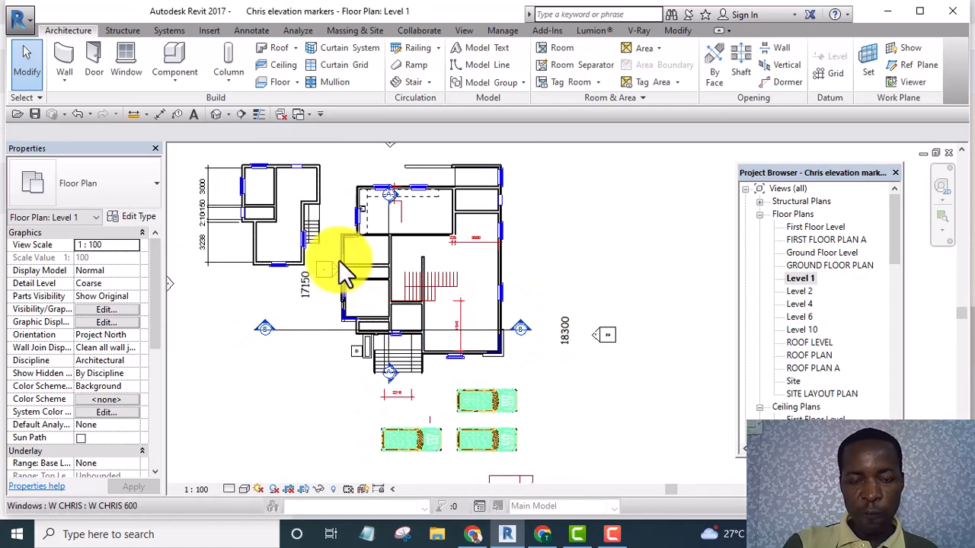
scroll(252, 282, up, 4)
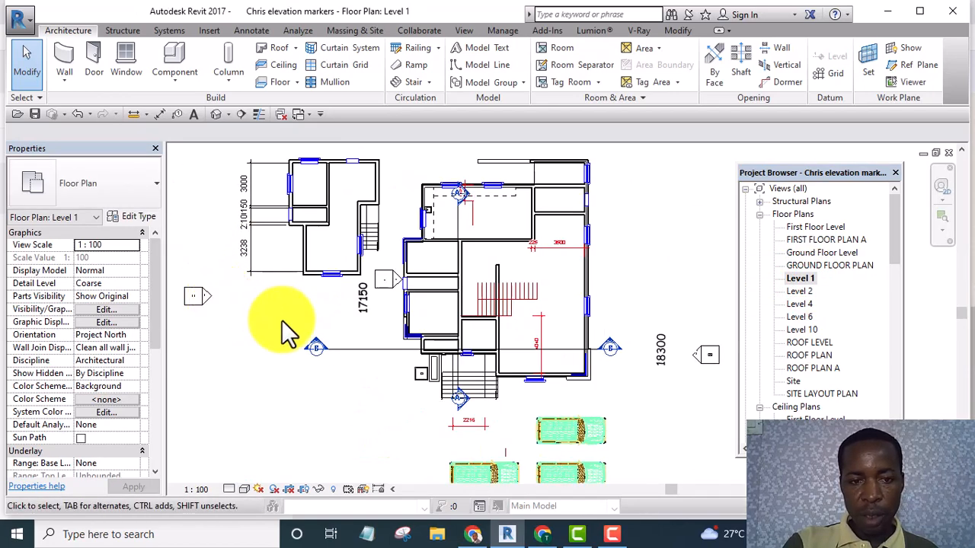
scroll(358, 206, down, 4)
scroll(374, 225, up, 5)
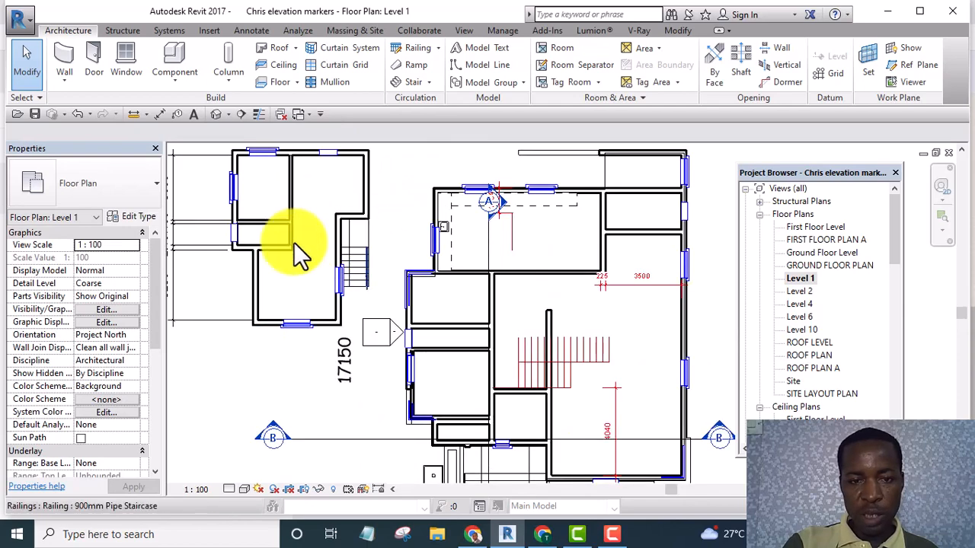
scroll(388, 268, down, 3)
scroll(288, 309, up, 2)
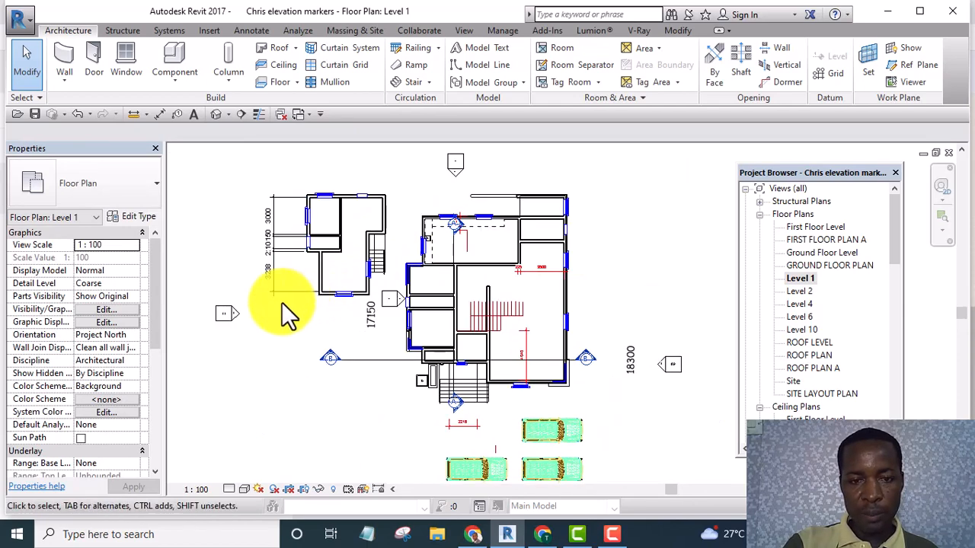
middle_drag(357, 327, 378, 370)
scroll(266, 347, up, 1)
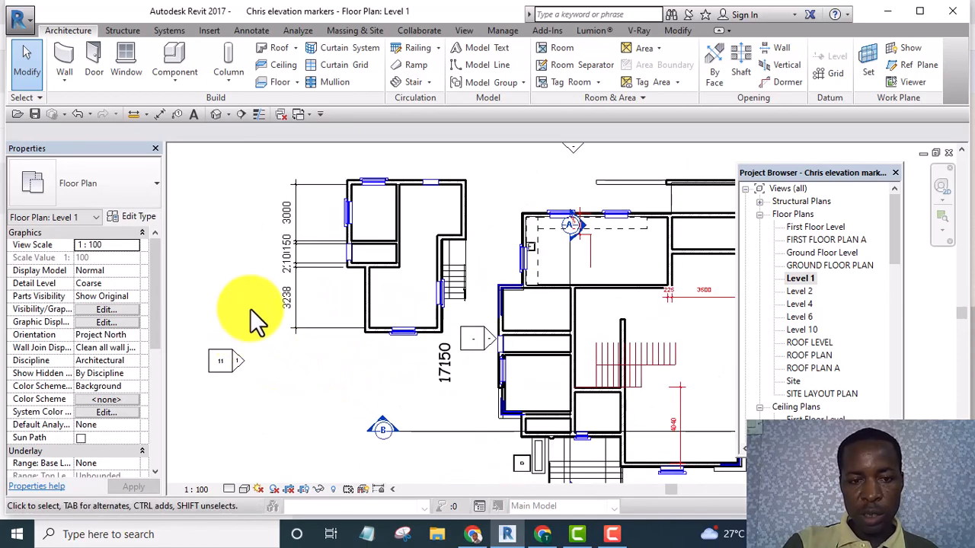
- Copy the outer side elevation marker with its arrow into the gap between the smaller building's stairs and the main building
drag(251, 307, 200, 402)
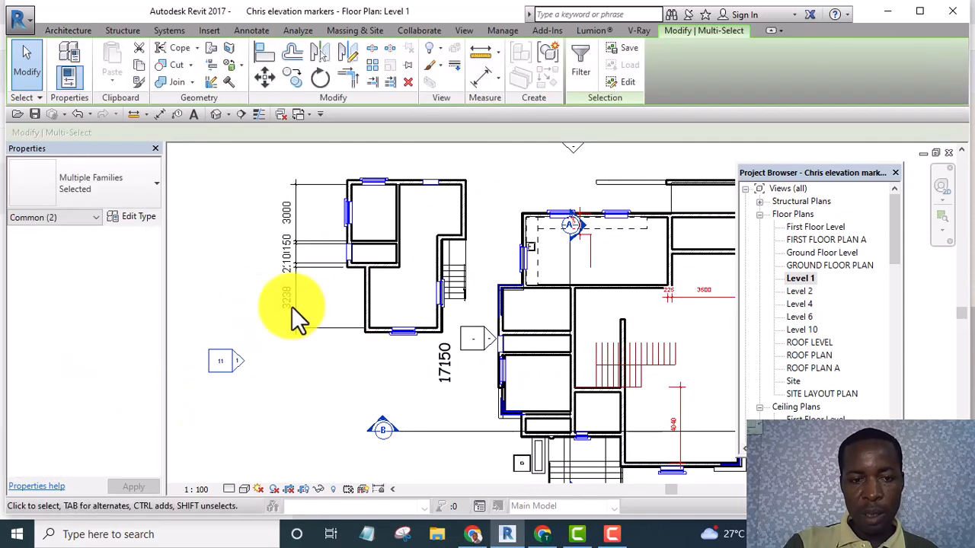
click(294, 76)
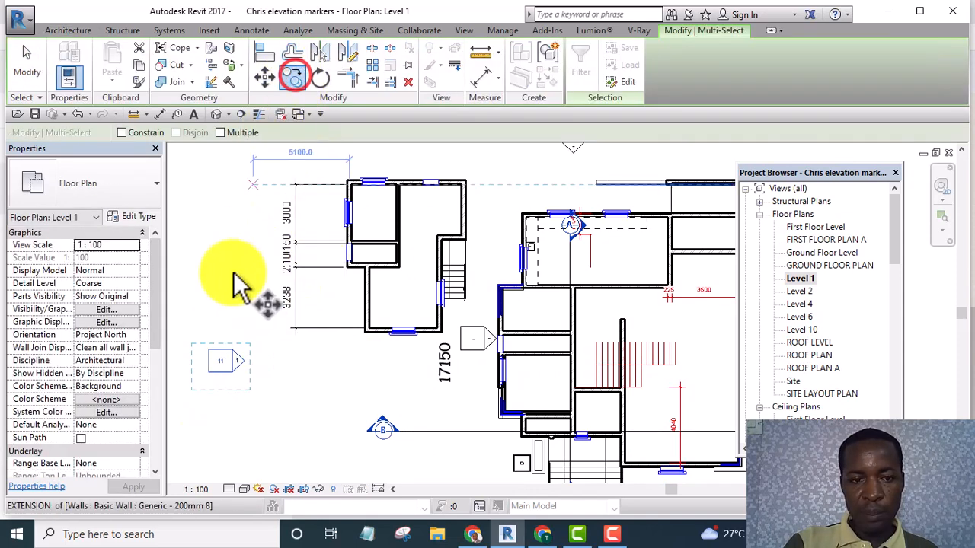
click(220, 358)
scroll(502, 236, up, 2)
scroll(499, 227, up, 3)
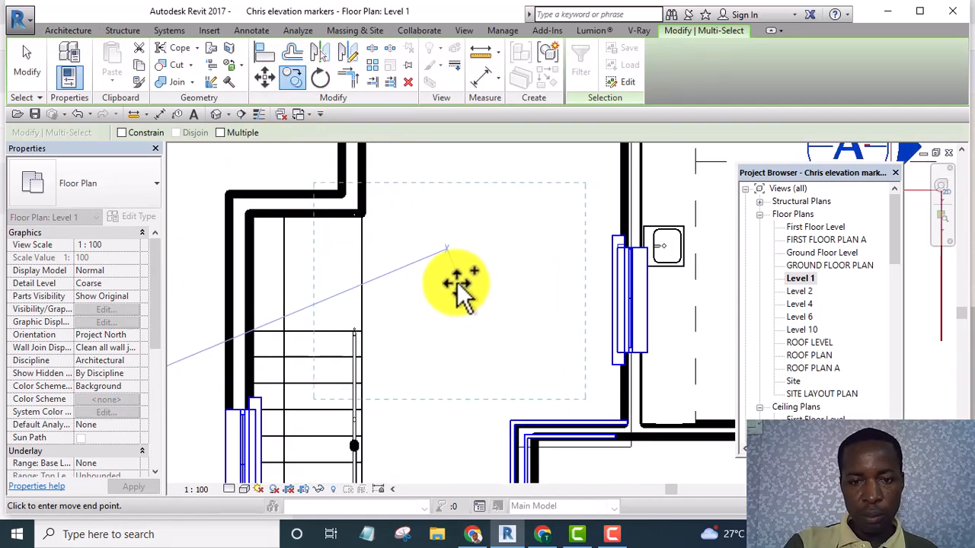
click(455, 282)
scroll(544, 320, down, 3)
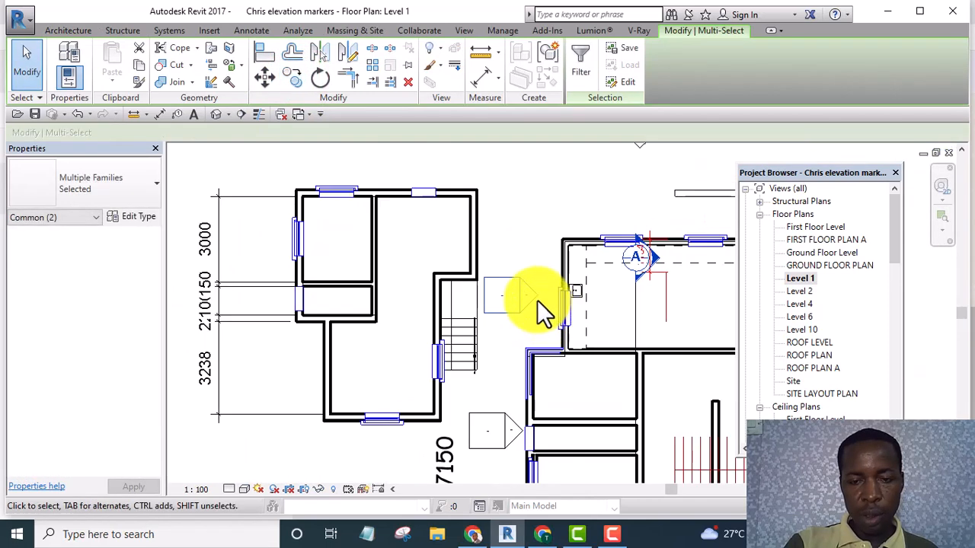
- Nudge the new marker copy slightly closer to the main building's wall and deselect it
scroll(516, 294, up, 3)
scroll(511, 310, down, 1)
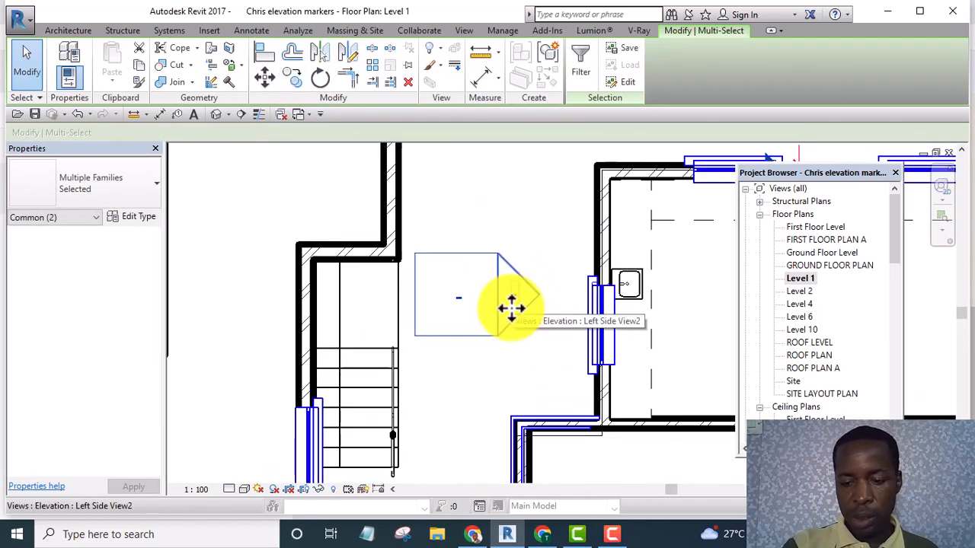
key(Right)
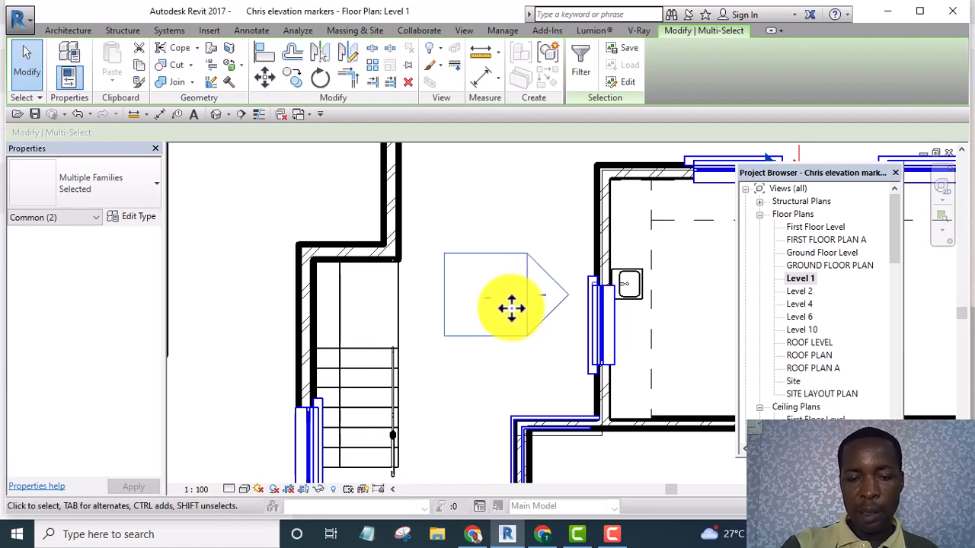
key(Right)
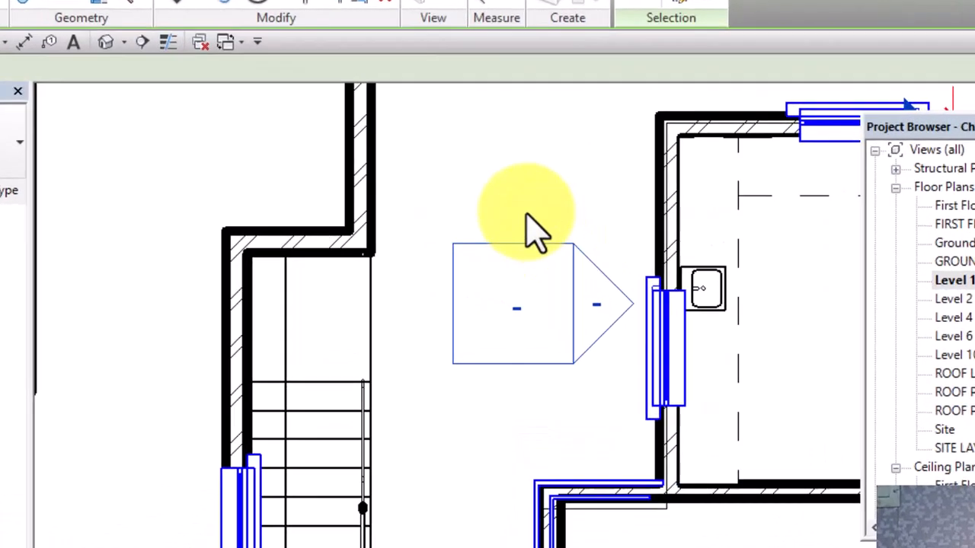
click(491, 193)
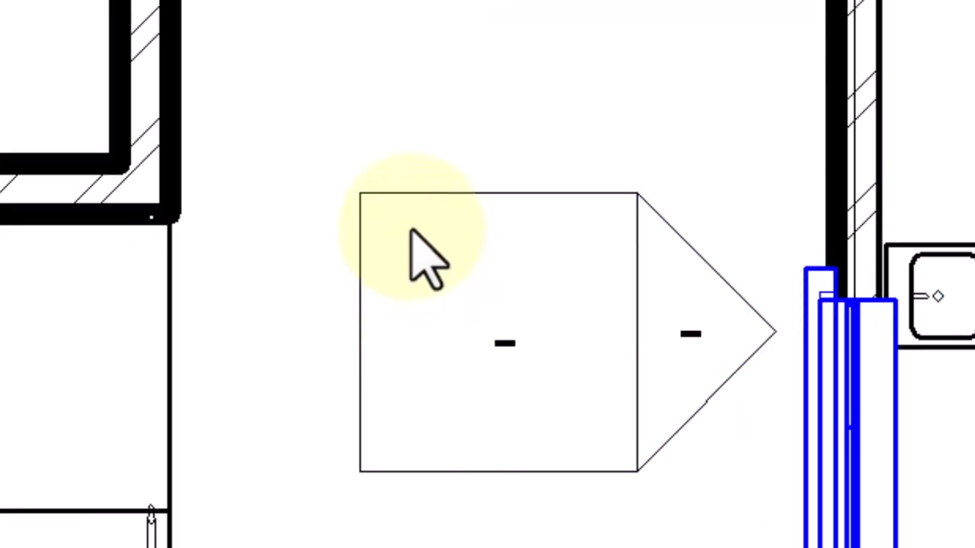
- Select the new marker's body and turn on its view arrow facing the smaller building
click(401, 196)
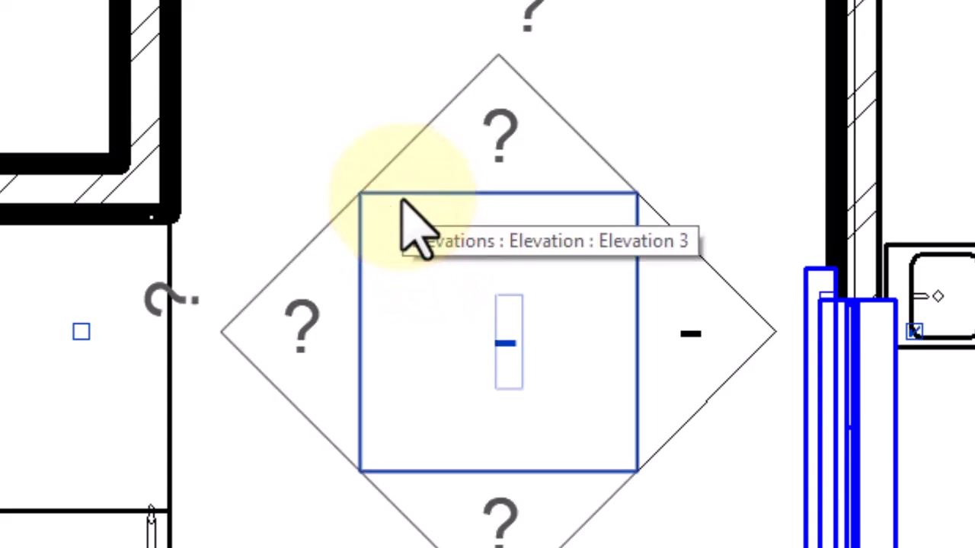
key(Escape)
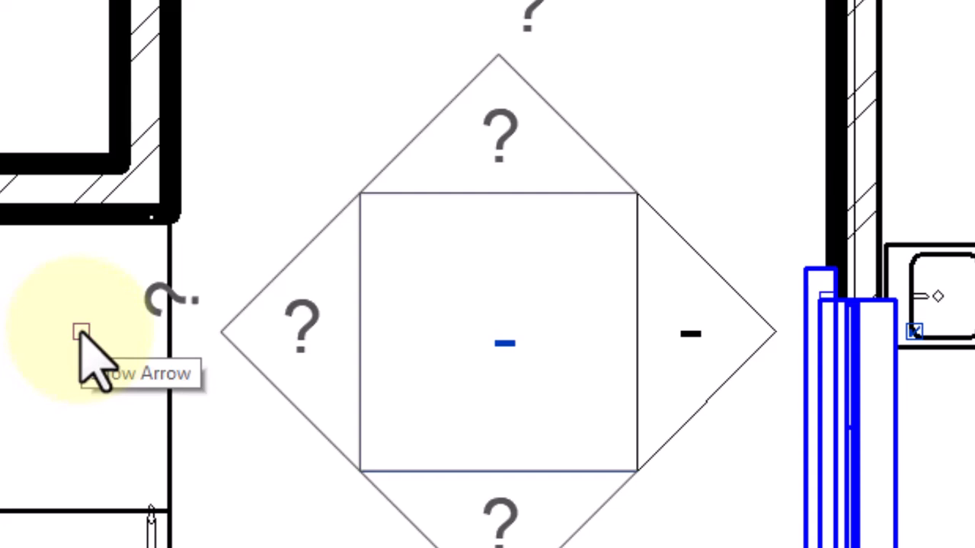
scroll(81, 335, up, 4)
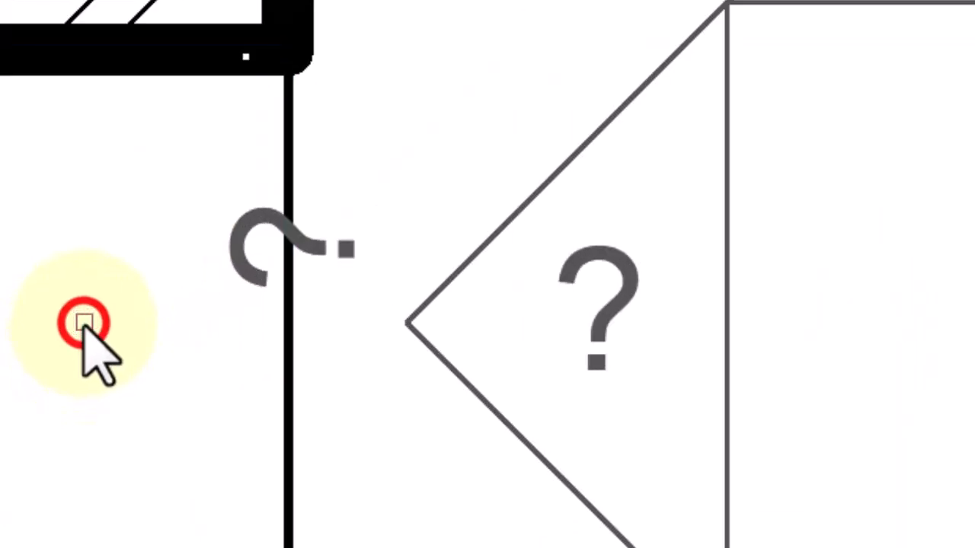
scroll(85, 329, down, 7)
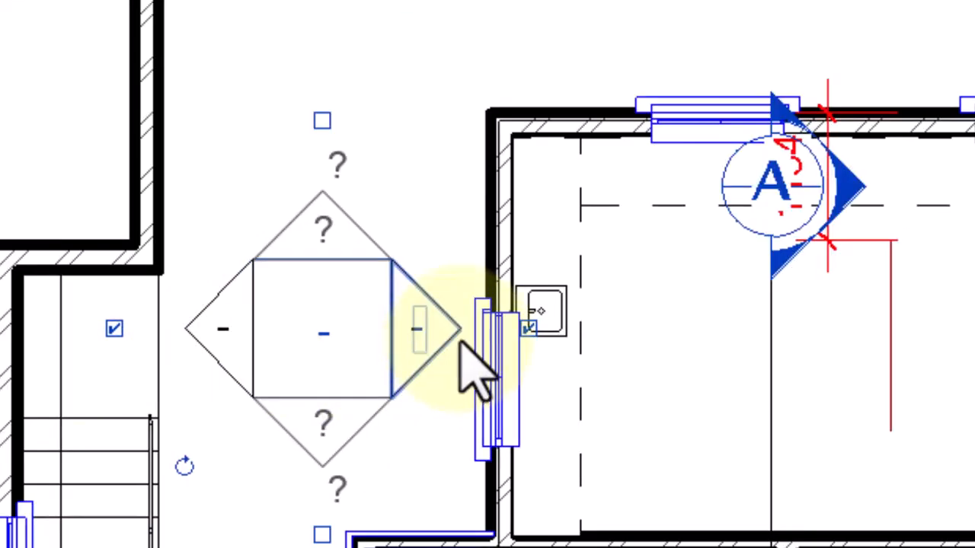
- Turn off the marker's arrow facing the main building, accept deleting the Left Side View2 view, and deselect the marker
scroll(462, 352, up, 3)
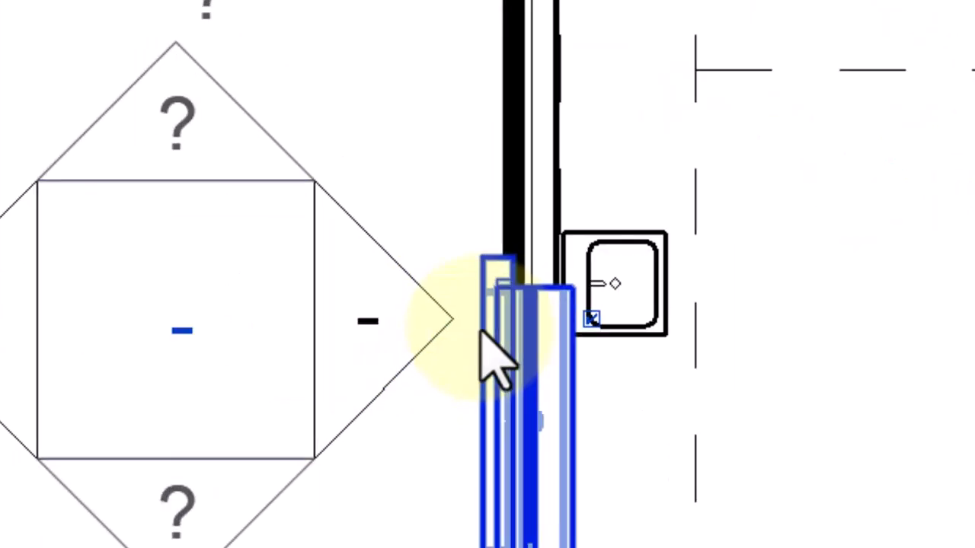
click(591, 318)
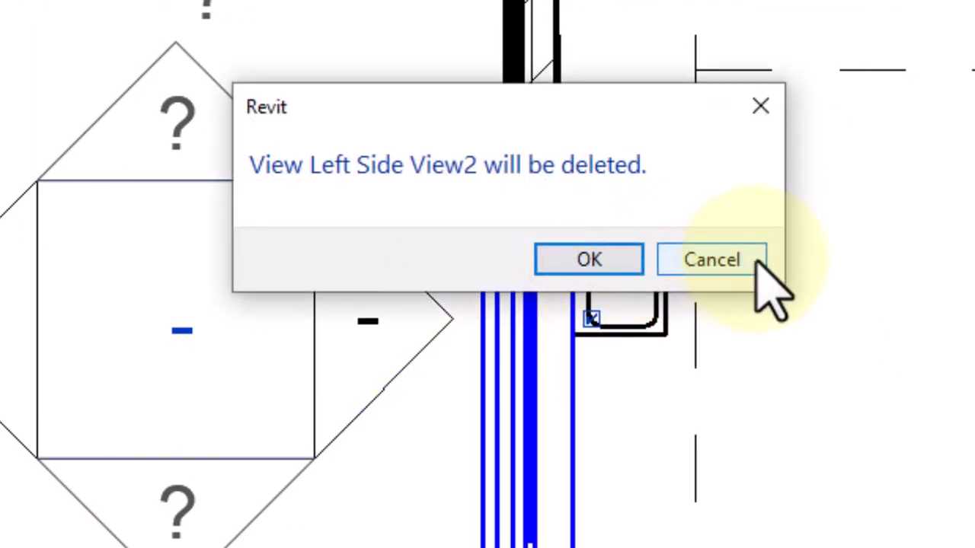
click(605, 257)
click(378, 157)
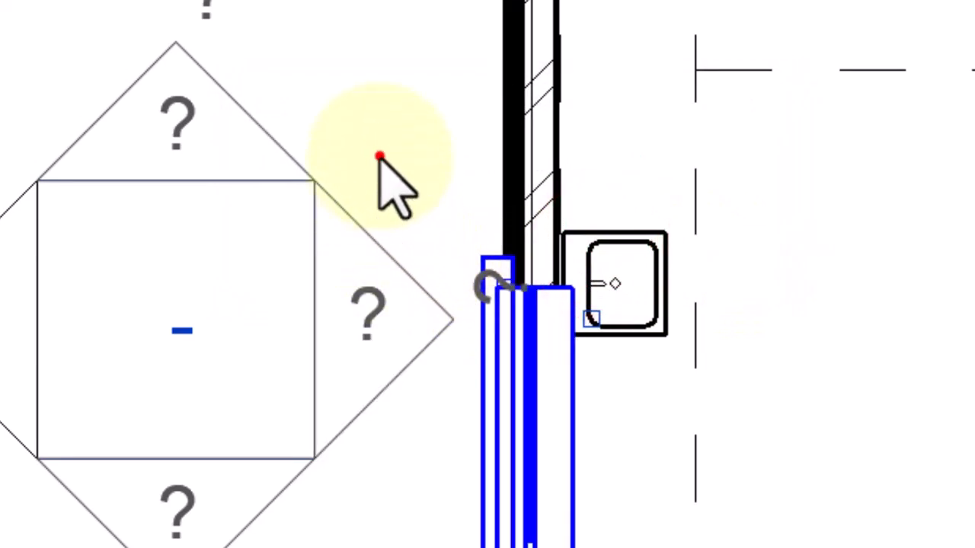
- Examine the position and direction of the reversed elevation marker between the two buildings
scroll(327, 280, down, 3)
scroll(232, 276, up, 2)
scroll(282, 348, up, 1)
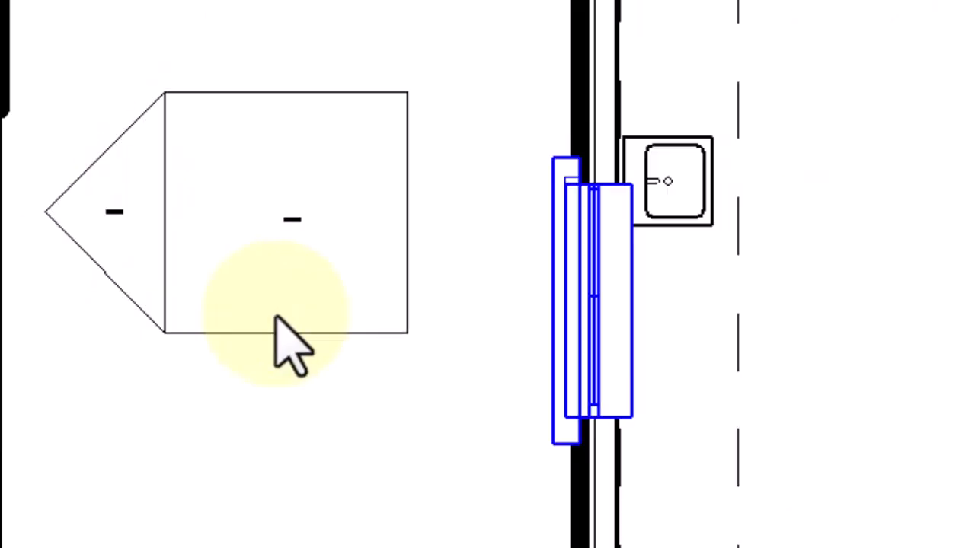
scroll(120, 261, down, 2)
scroll(81, 304, up, 2)
scroll(467, 402, down, 4)
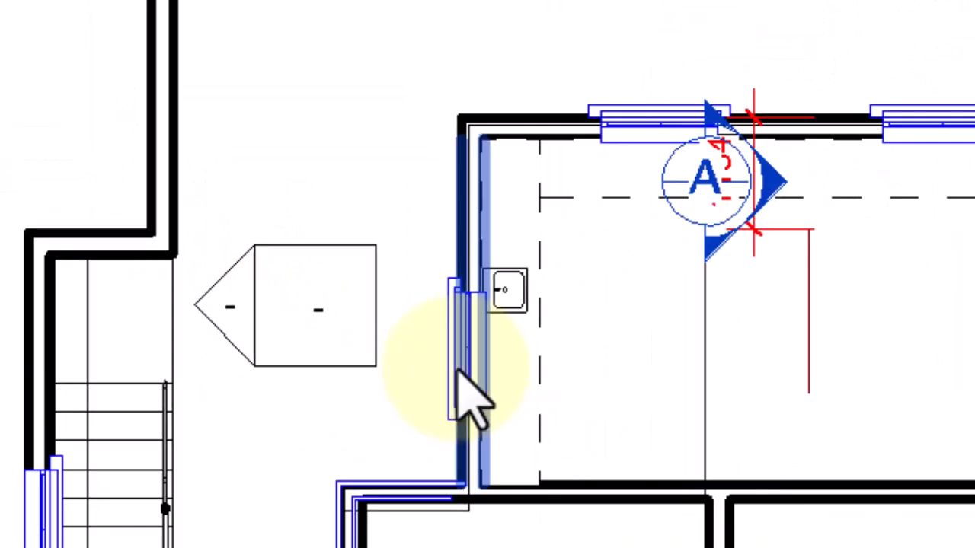
scroll(331, 387, up, 3)
scroll(533, 301, down, 5)
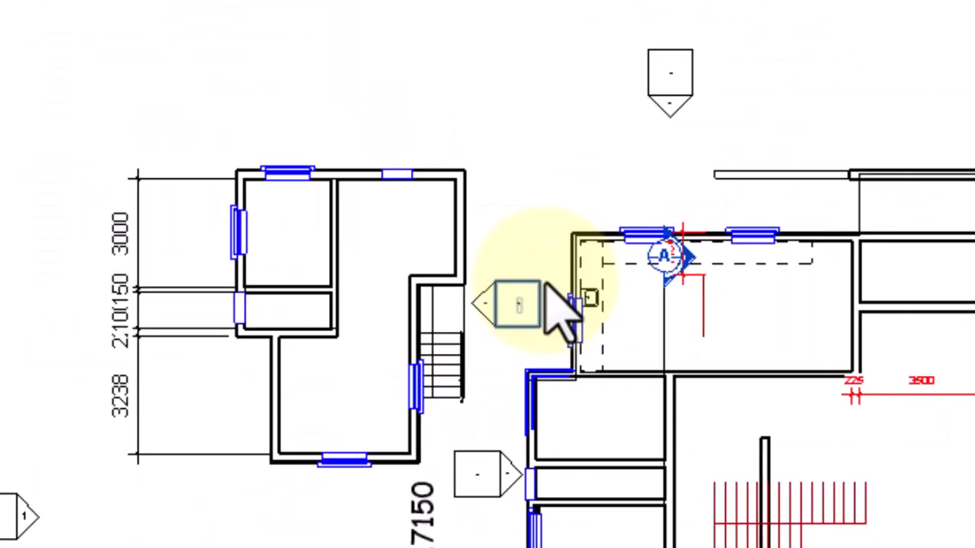
scroll(464, 403, up, 1)
middle_drag(464, 402, 420, 381)
scroll(449, 229, up, 5)
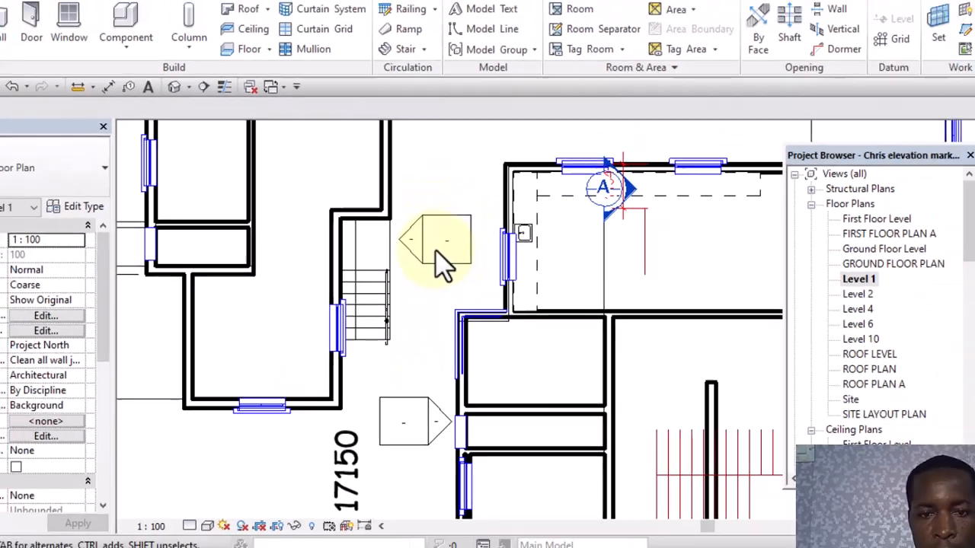
click(382, 216)
scroll(382, 216, down, 4)
click(324, 169)
scroll(432, 242, up, 4)
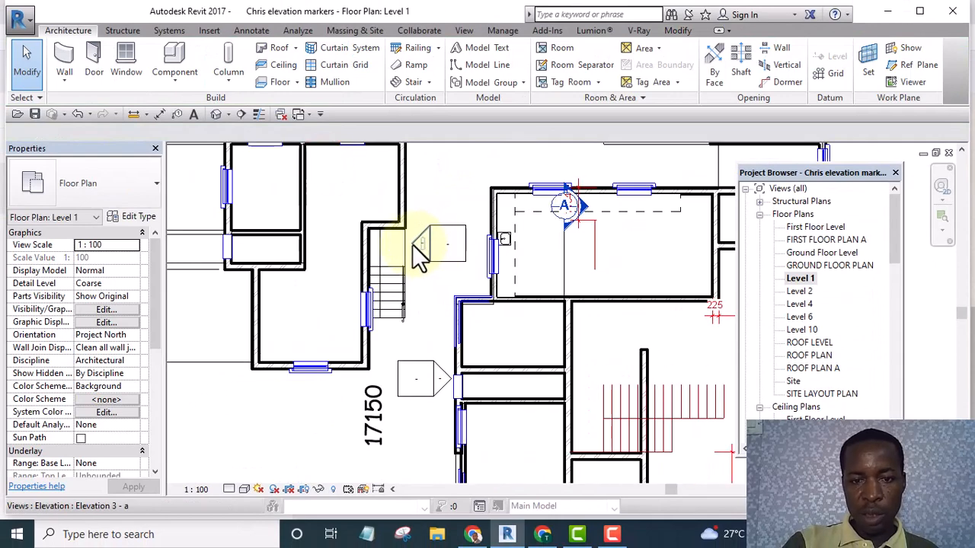
- Open the elevation view belonging to the reversed marker's arrow facing the smaller building
scroll(417, 253, up, 3)
double_click(414, 243)
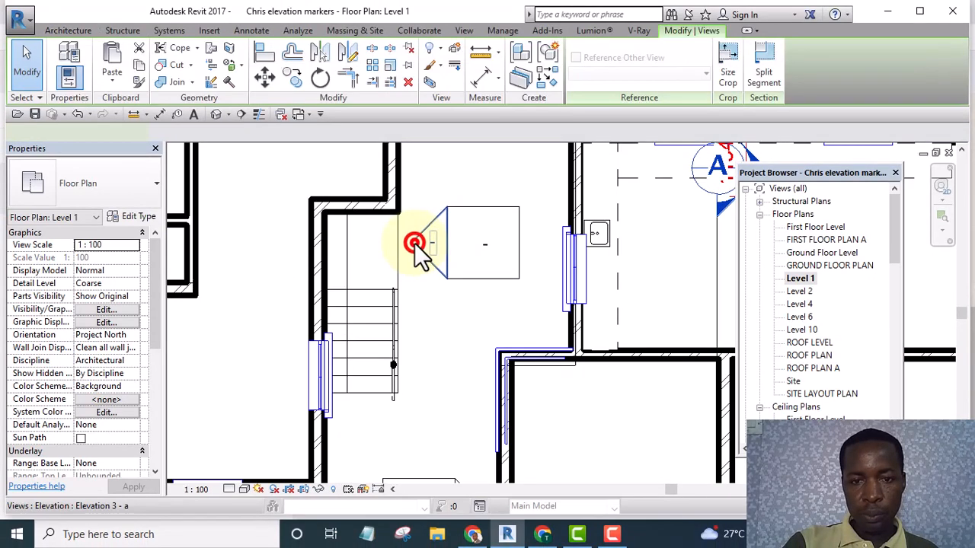
middle_drag(646, 350, 516, 387)
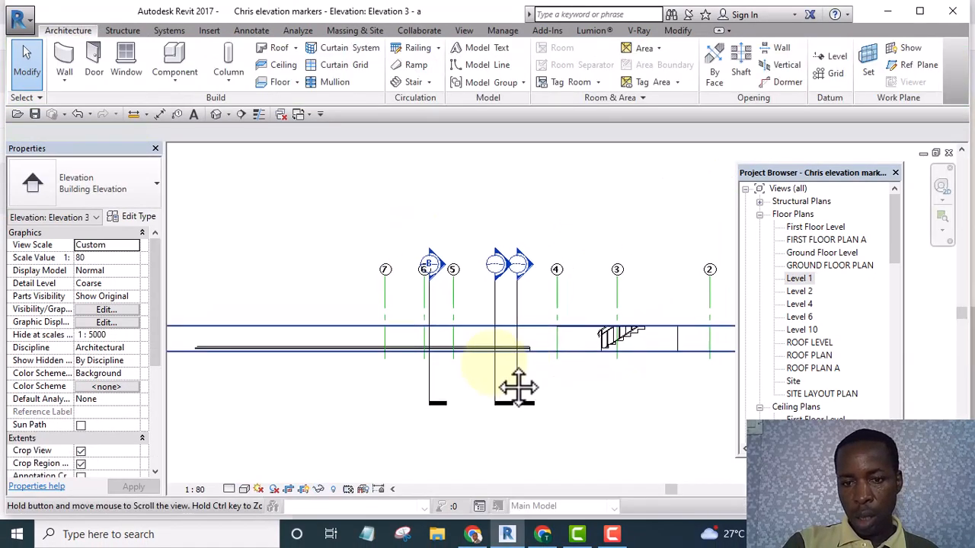
- Select the elevation's crop region and raise its upper edge above Level 10 and the grid bubbles, exposing the building's full height
scroll(499, 346, down, 3)
click(331, 356)
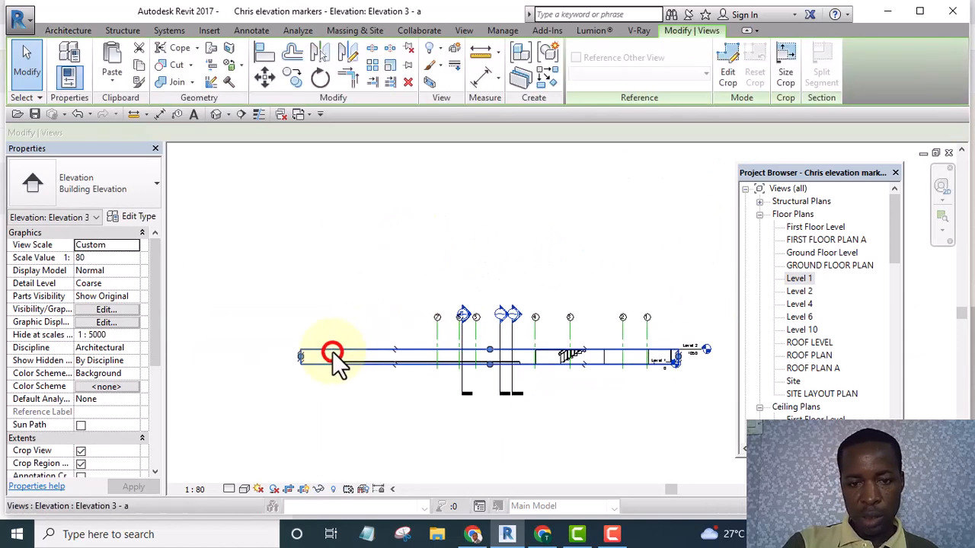
click(492, 351)
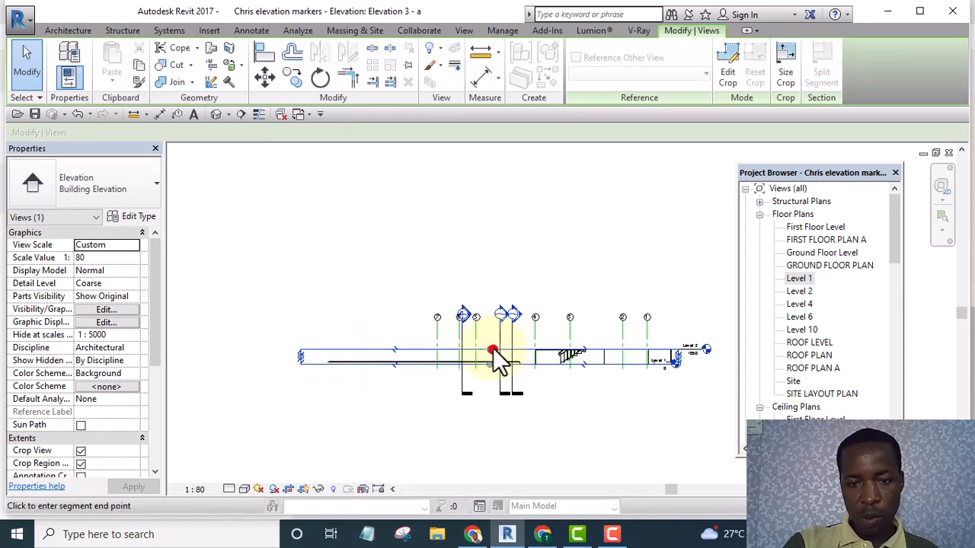
click(487, 220)
scroll(462, 357, up, 3)
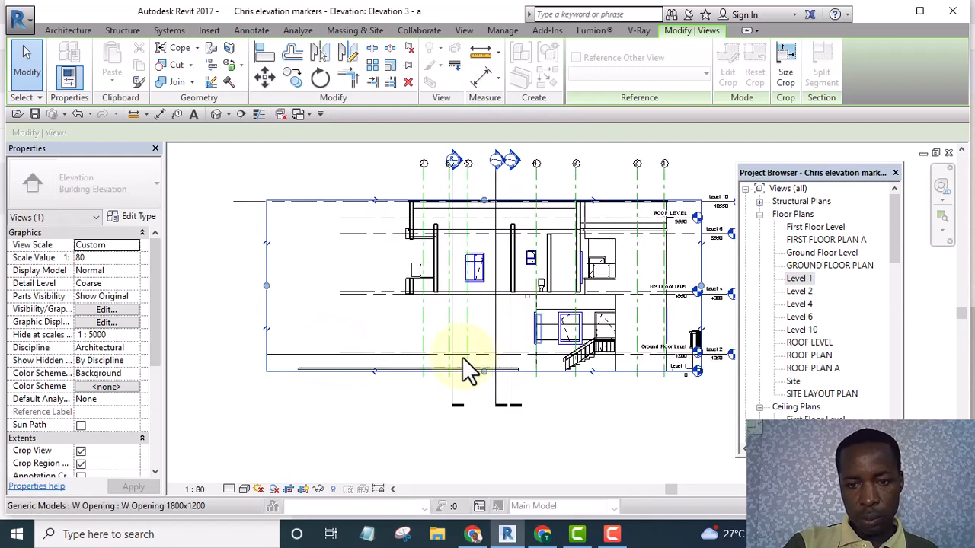
scroll(429, 383, down, 6)
scroll(370, 297, up, 3)
scroll(357, 299, up, 1)
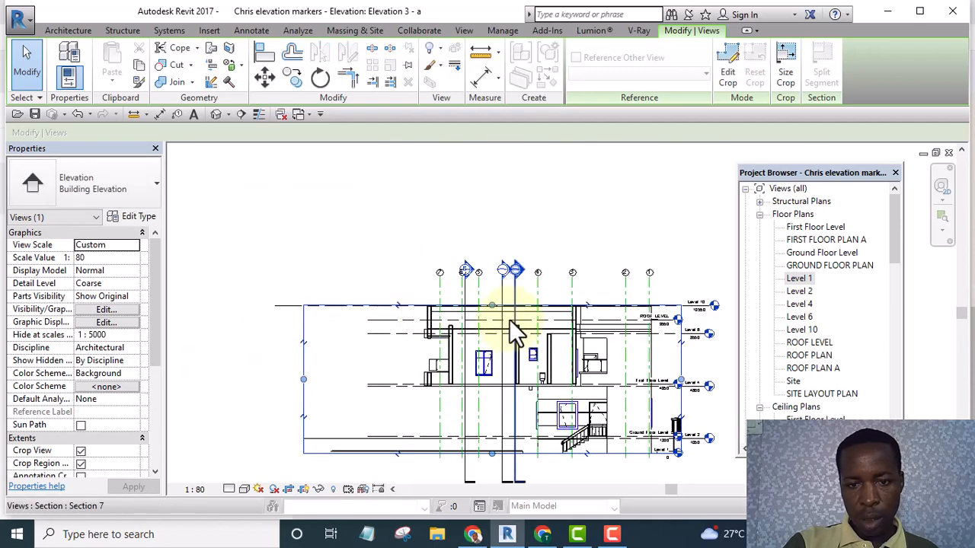
click(492, 307)
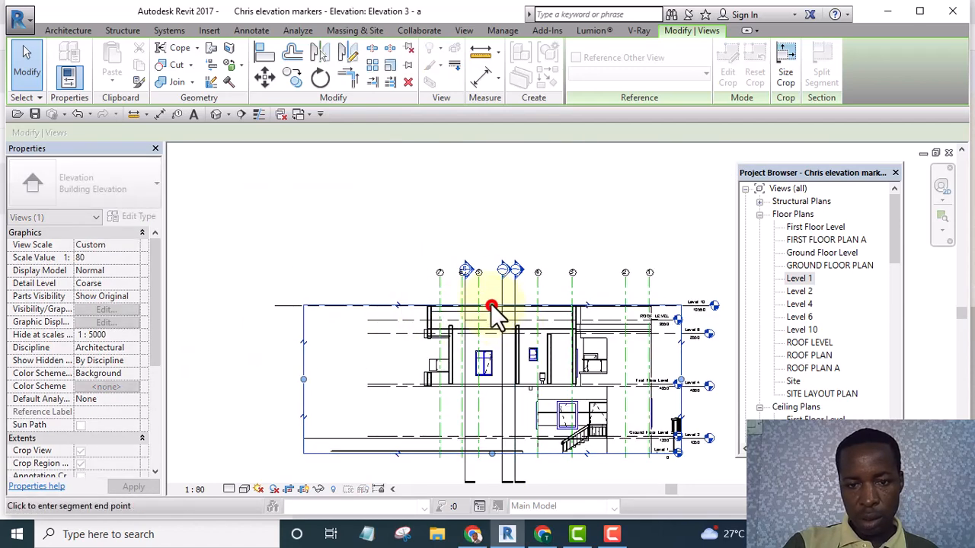
click(491, 192)
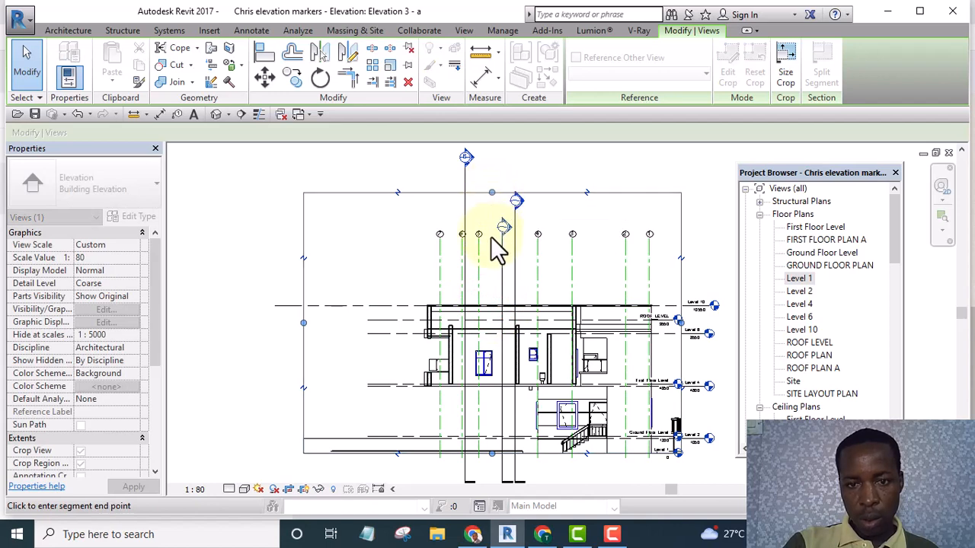
drag(489, 208, 489, 201)
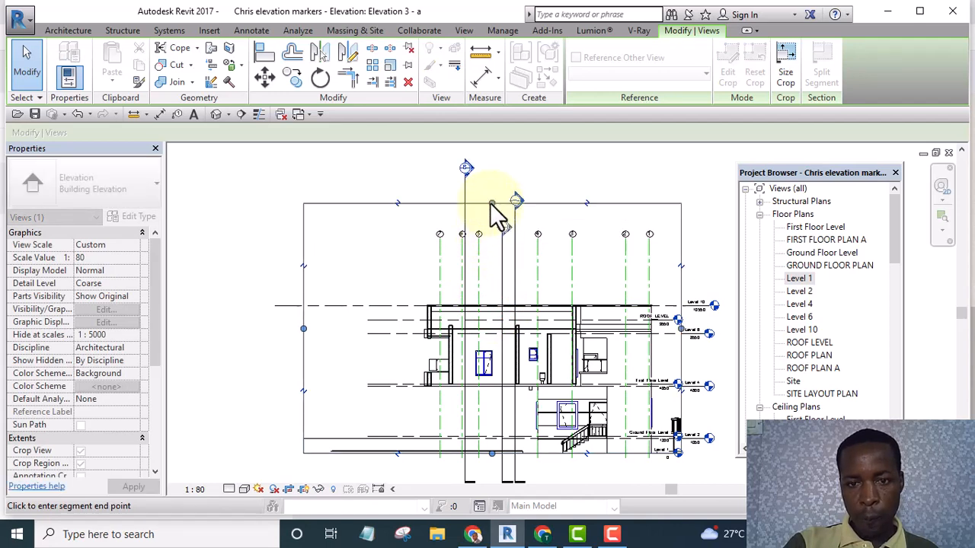
- Examine the smaller building's elevation, looking closely at its walls, windows, cut floor and staircase
scroll(613, 408, down, 2)
middle_drag(612, 408, 495, 348)
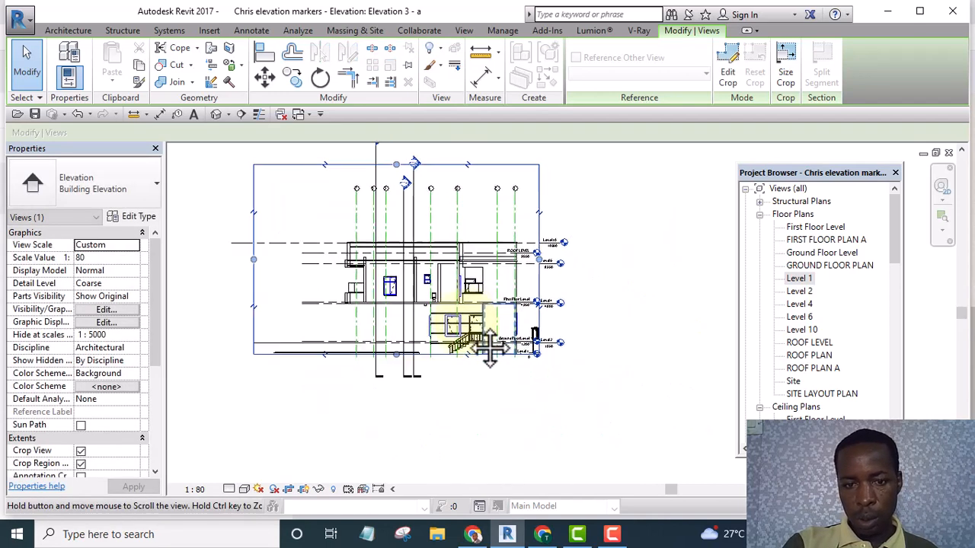
scroll(466, 319, up, 6)
scroll(530, 358, down, 5)
scroll(417, 287, up, 5)
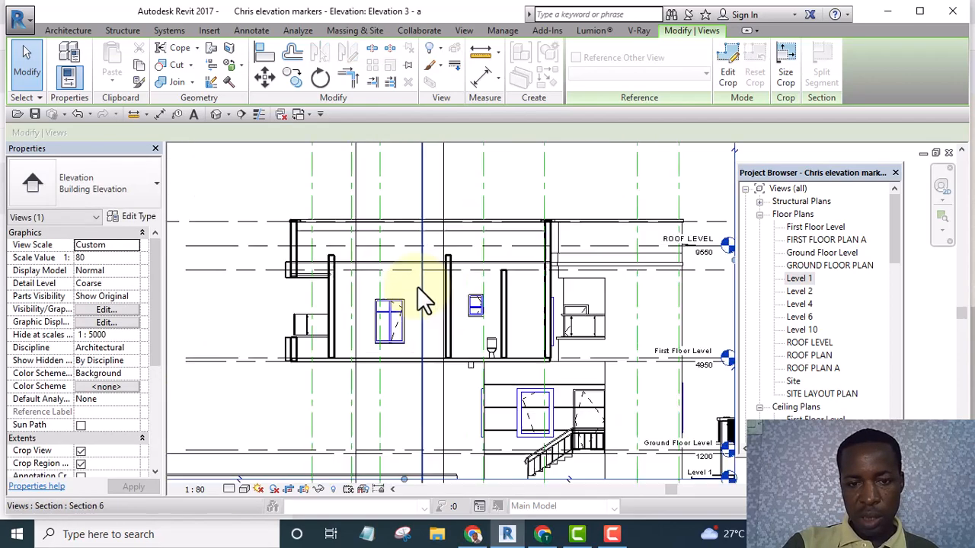
scroll(369, 256, down, 3)
scroll(417, 282, down, 3)
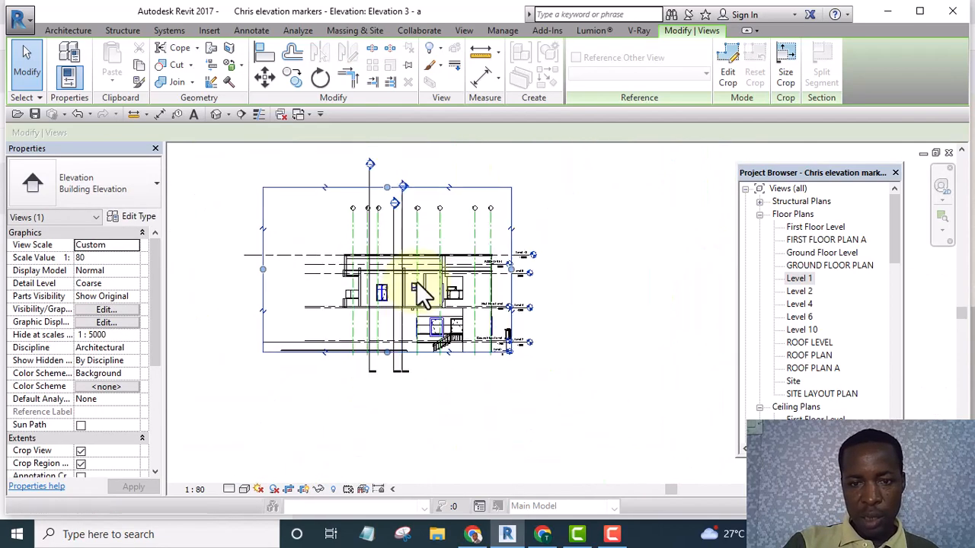
scroll(431, 240, up, 4)
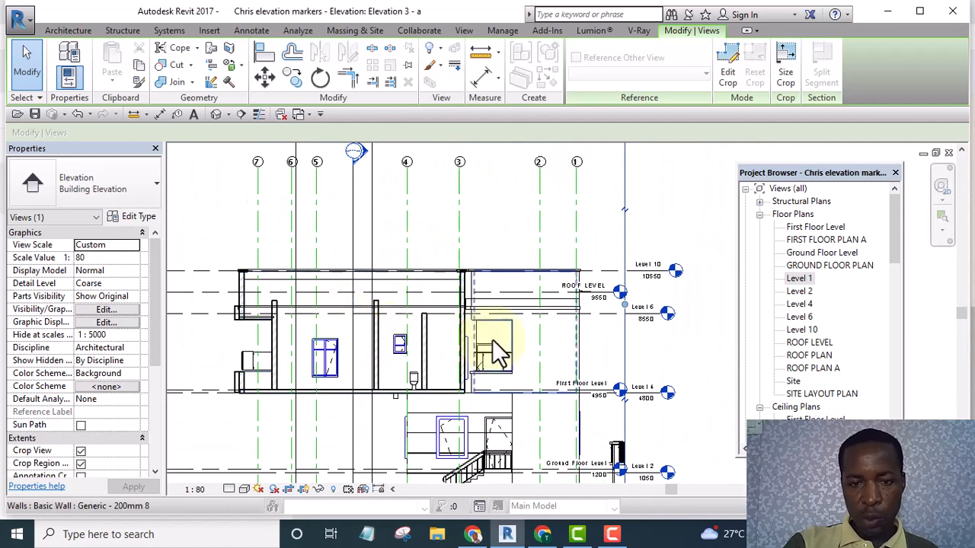
scroll(416, 386, up, 5)
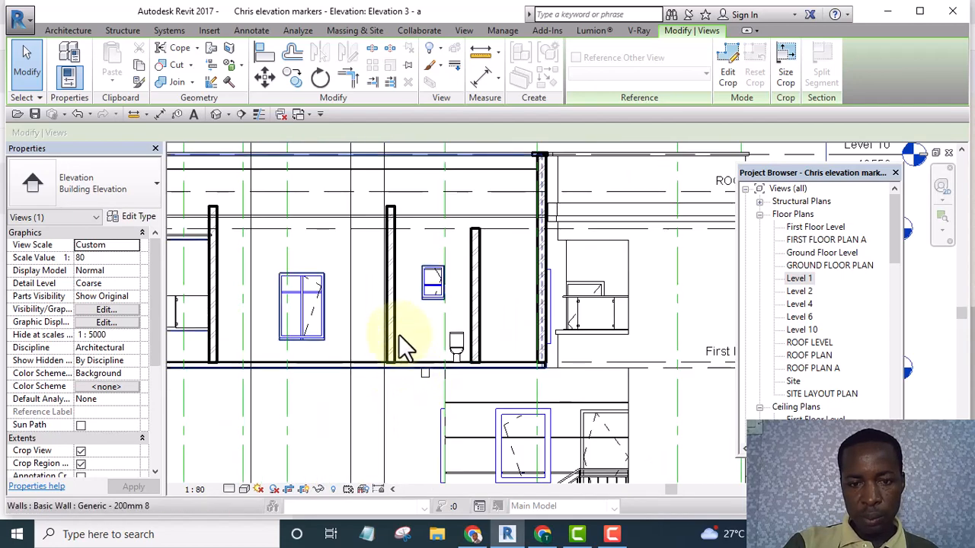
scroll(399, 335, down, 4)
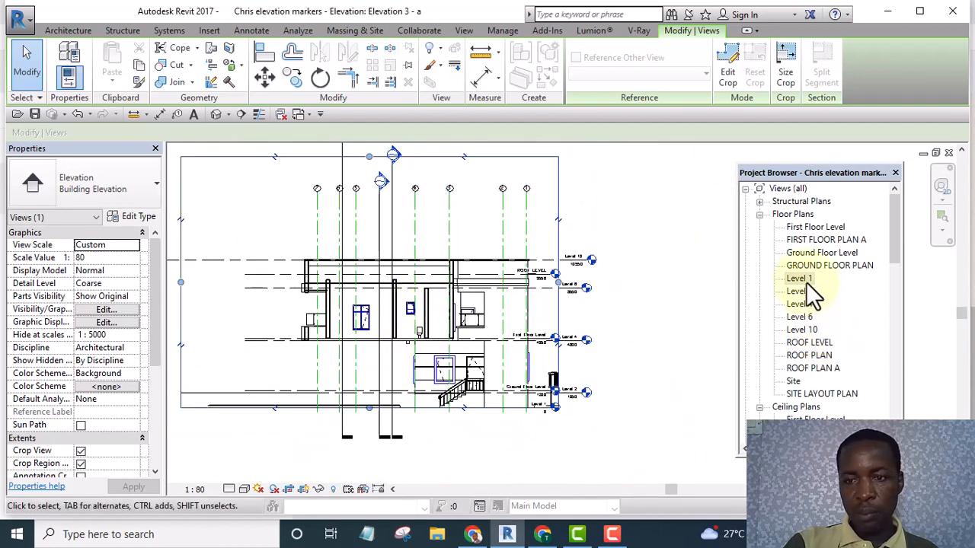
scroll(374, 324, up, 5)
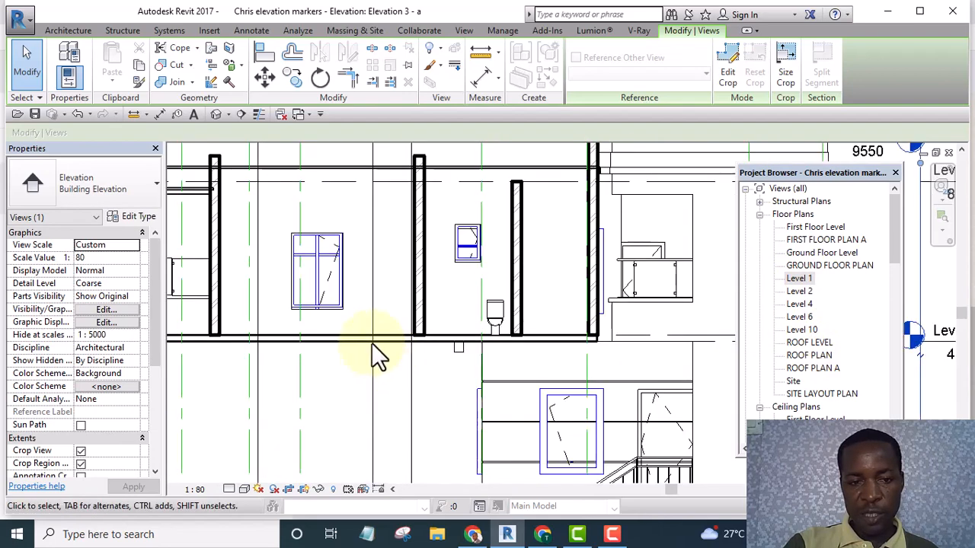
scroll(379, 343, down, 5)
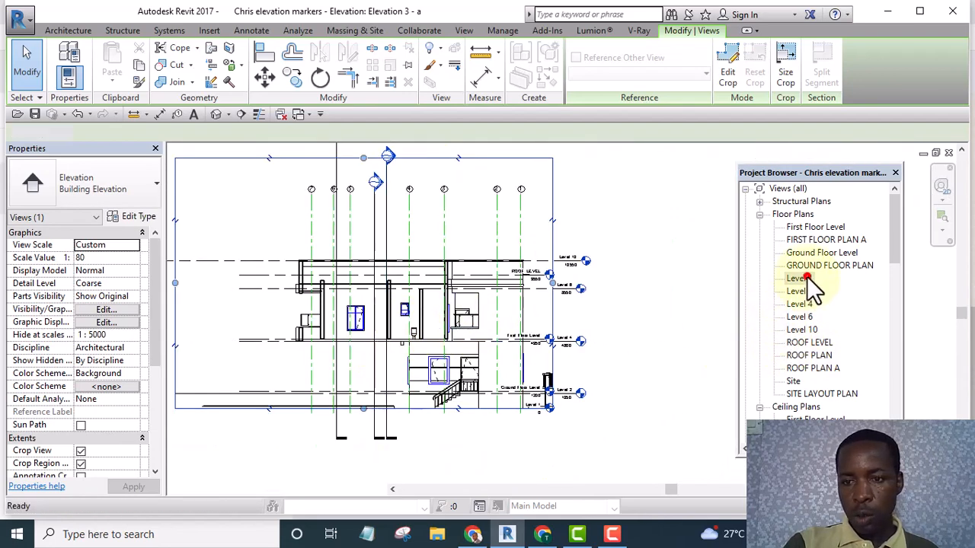
- Return to the Level 1 floor plan and clear the selection around the reversed marker between the buildings
double_click(800, 279)
scroll(498, 342, down, 2)
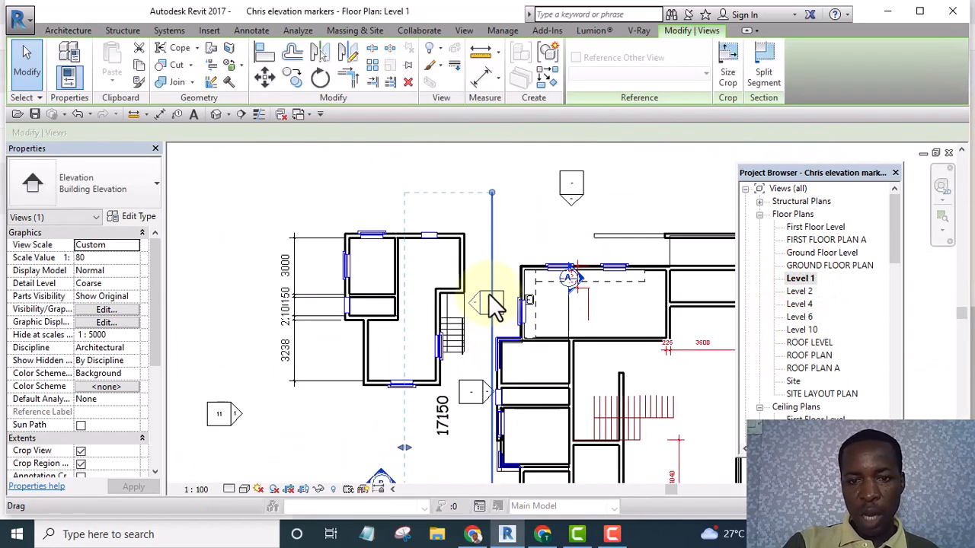
click(505, 229)
scroll(495, 304, up, 5)
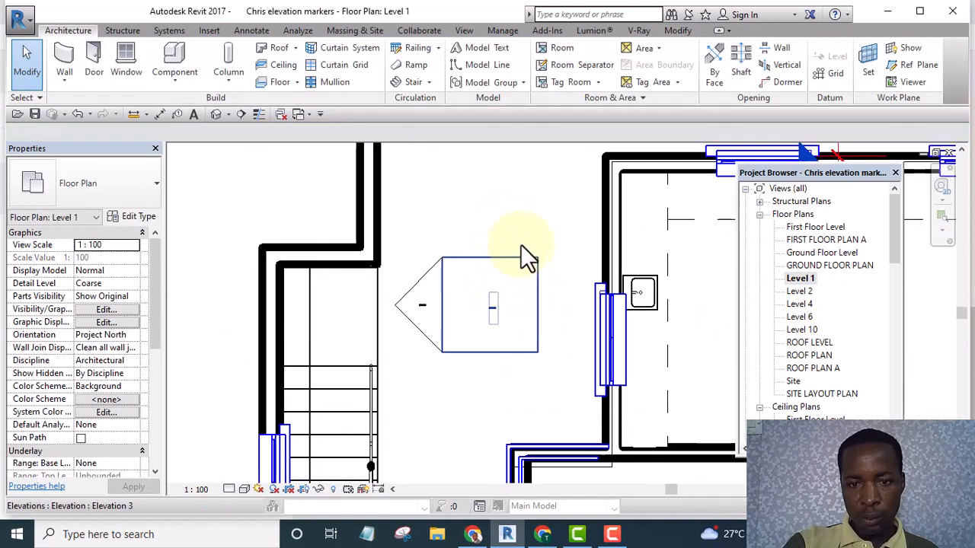
- Examine the elevation markers between the two buildings and around the main building, briefly selecting the reversed marker with its arrow
drag(535, 216, 407, 383)
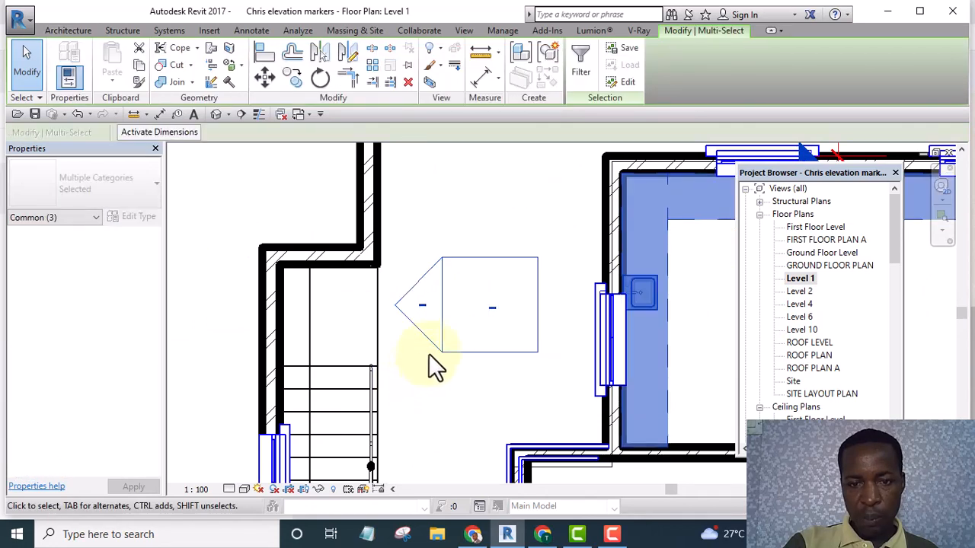
scroll(452, 321, down, 1)
scroll(452, 322, down, 4)
click(478, 206)
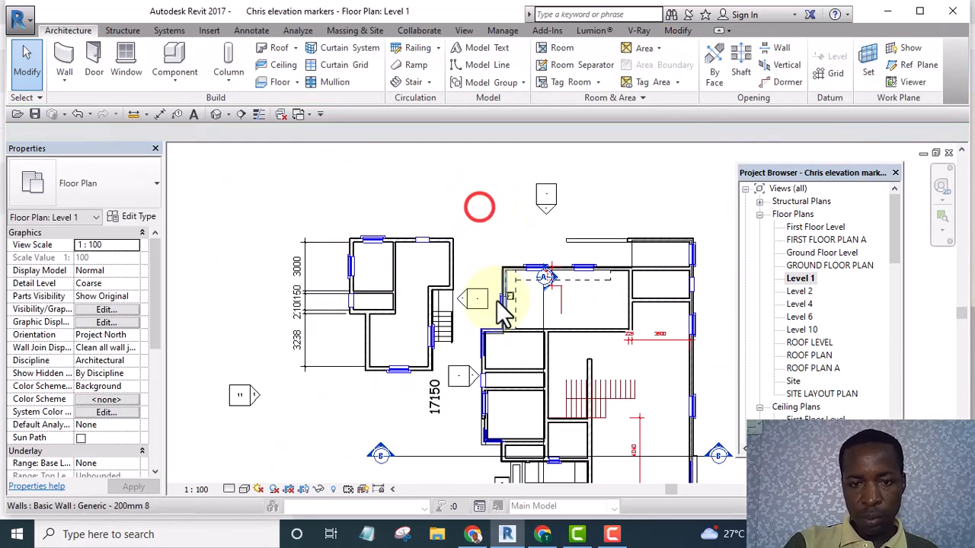
scroll(444, 313, down, 3)
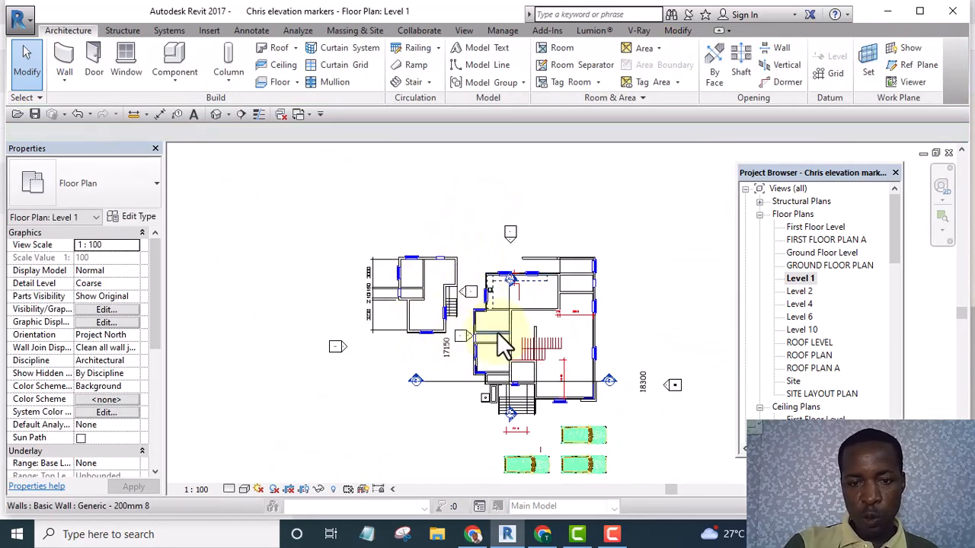
scroll(487, 327, up, 5)
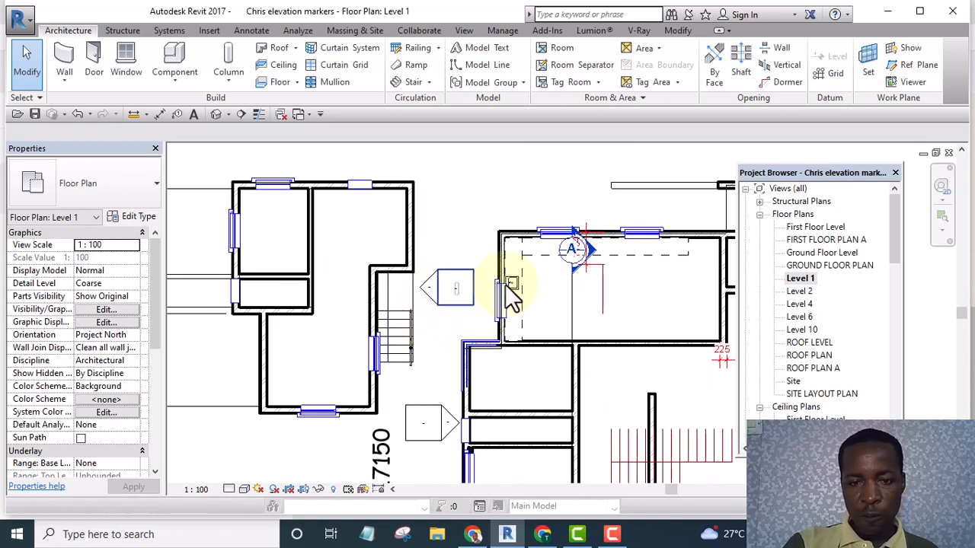
scroll(511, 297, down, 2)
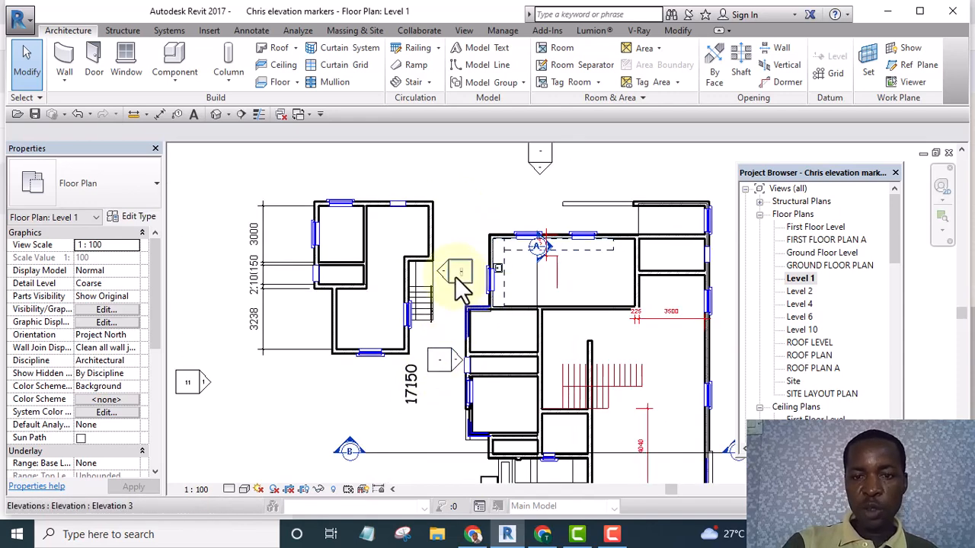
scroll(455, 276, down, 2)
scroll(446, 259, up, 2)
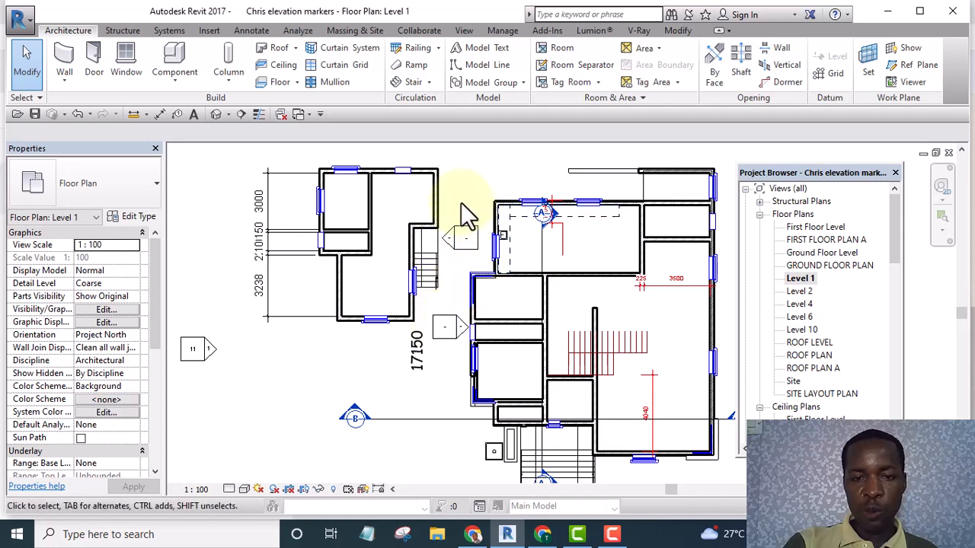
scroll(464, 209, down, 3)
scroll(462, 228, up, 2)
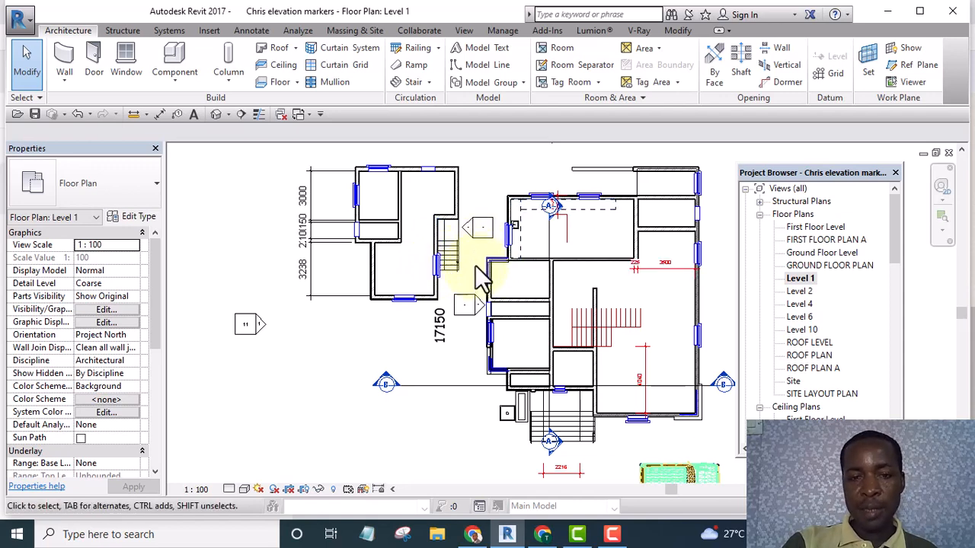
scroll(475, 265, up, 1)
scroll(472, 262, down, 7)
middle_drag(543, 306, 460, 289)
scroll(460, 288, up, 1)
scroll(547, 294, up, 2)
scroll(480, 335, up, 1)
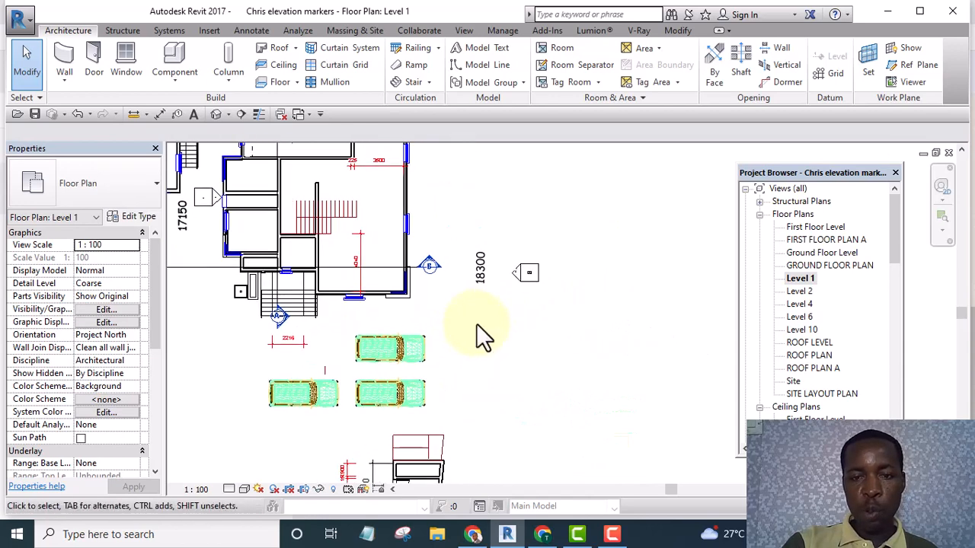
- Copy the elevation marker beside the main building's 18300 dimension, with its arrow, to the open area left of the front marker
scroll(582, 256, up, 1)
drag(474, 346, 471, 344)
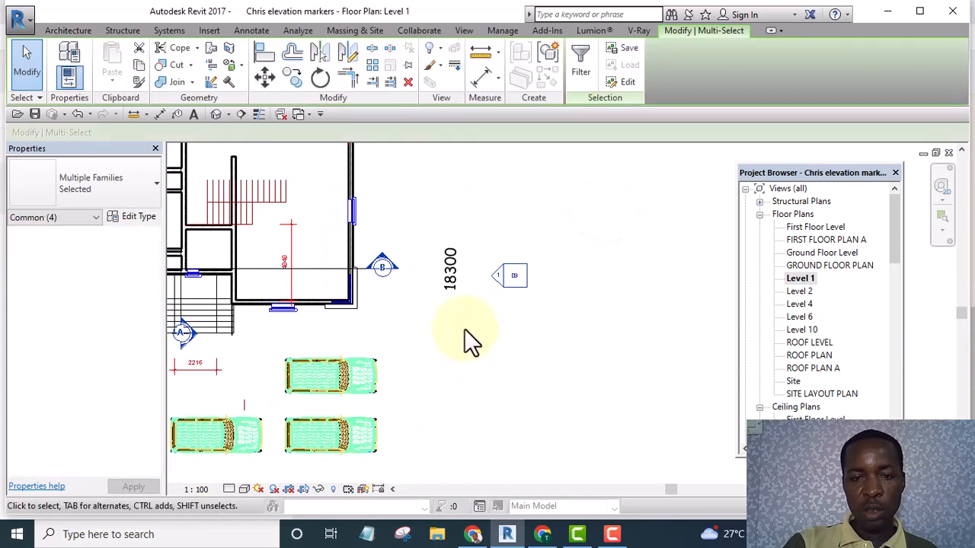
click(294, 79)
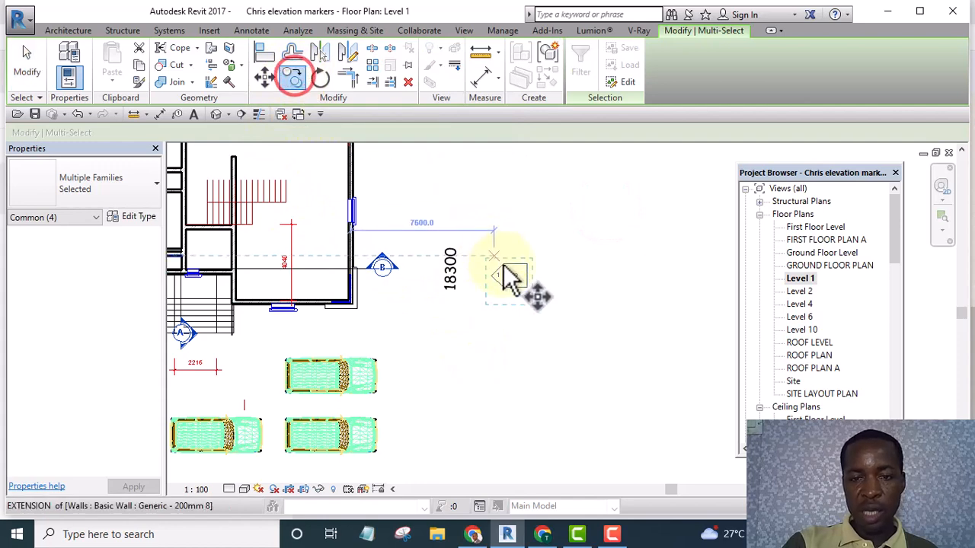
scroll(513, 276, down, 5)
scroll(359, 289, up, 5)
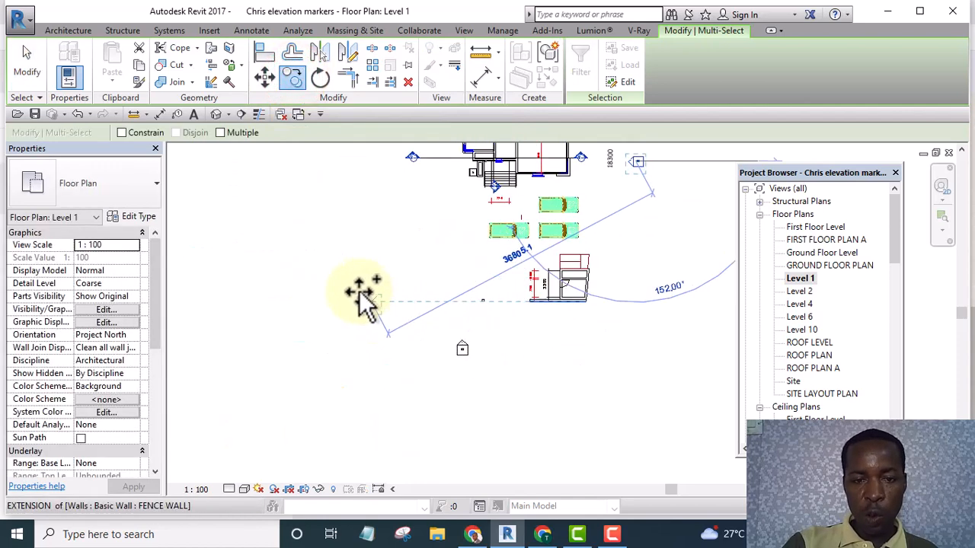
click(337, 283)
click(426, 241)
- Select the copied marker's body, turn off its view arrow, accept deleting the Right Side view1 view, and deselect the marker
scroll(335, 282, up, 4)
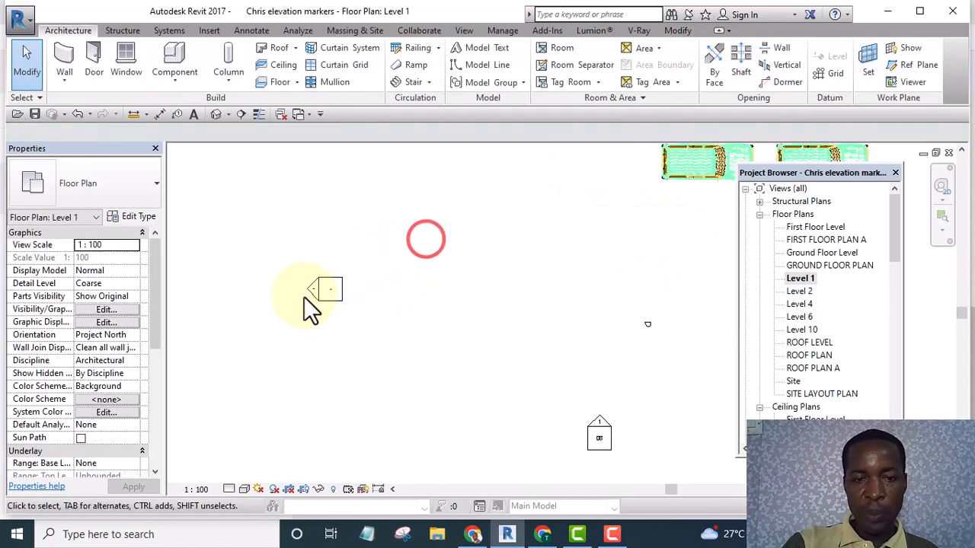
scroll(417, 291, down, 3)
scroll(401, 290, up, 2)
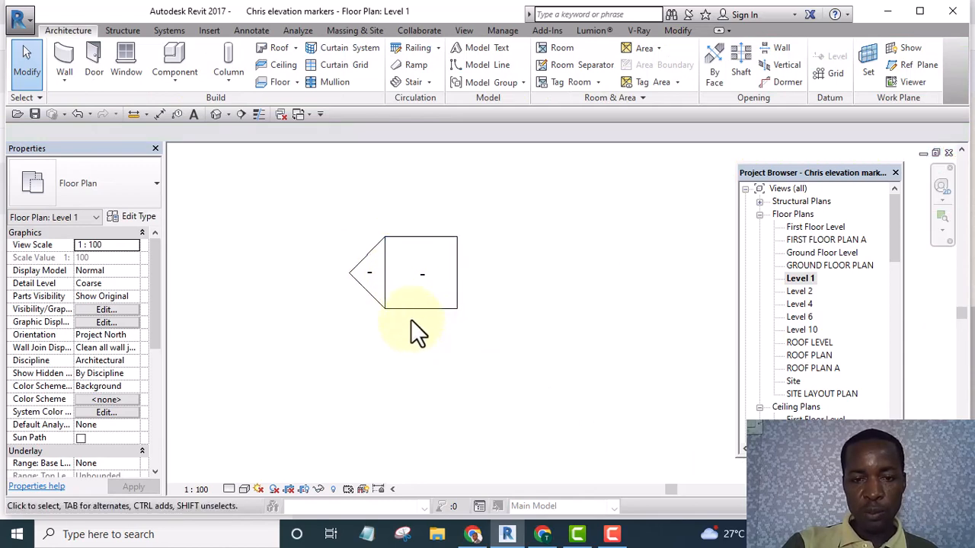
click(410, 309)
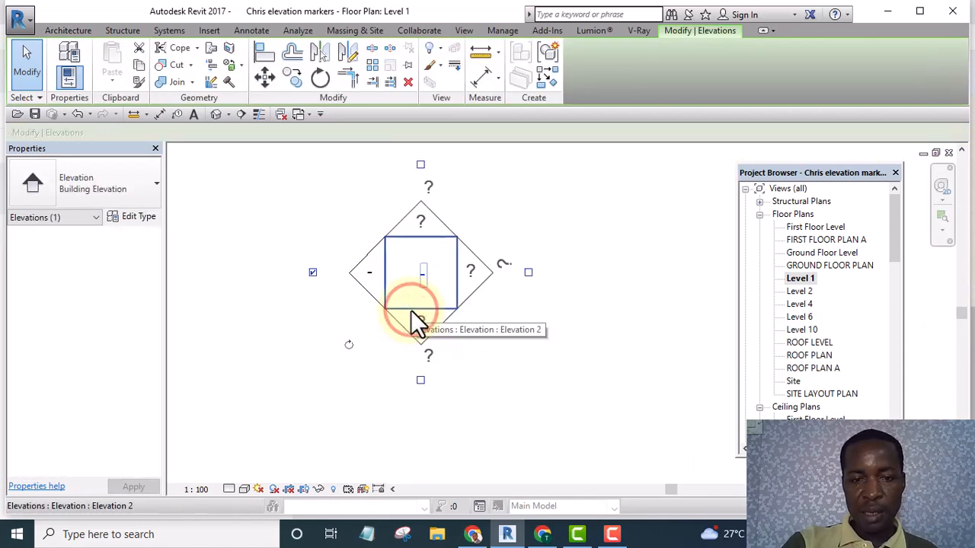
click(312, 271)
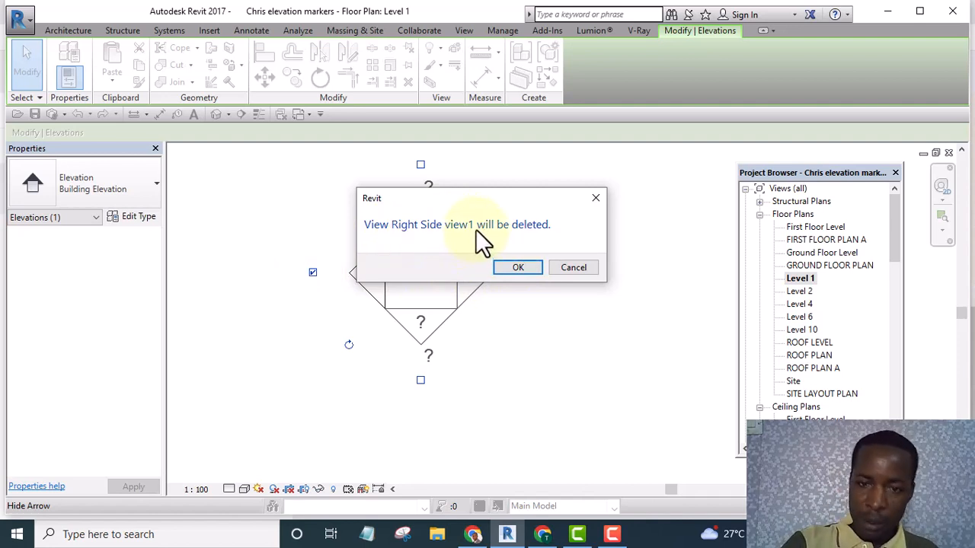
click(513, 267)
click(539, 321)
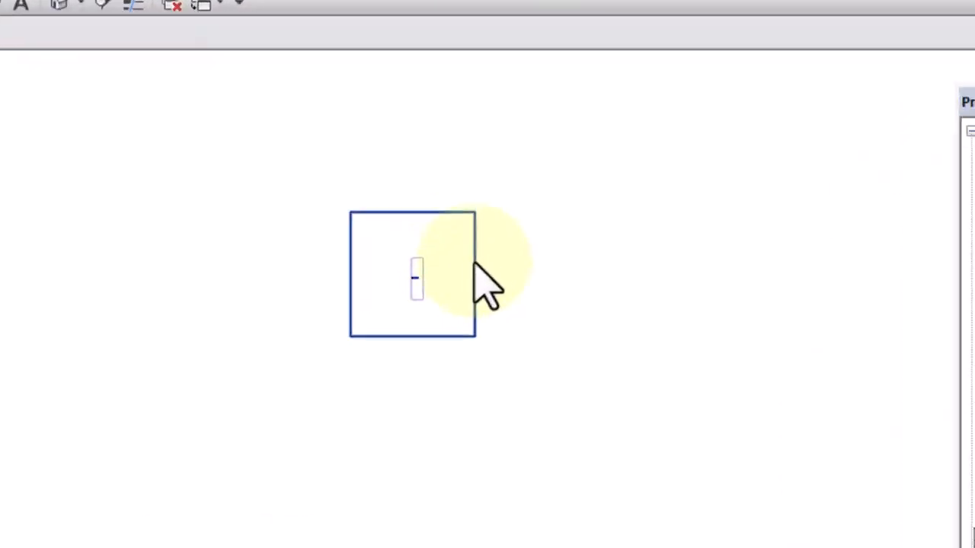
- Select the copied marker's body, turn on its upward-facing view arrow, and deselect the marker
click(474, 349)
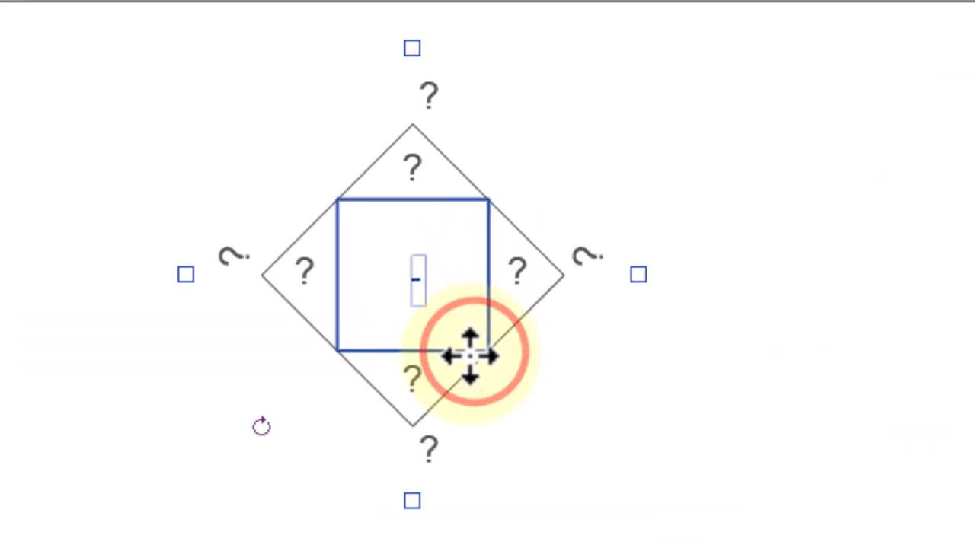
middle_drag(444, 122, 414, 310)
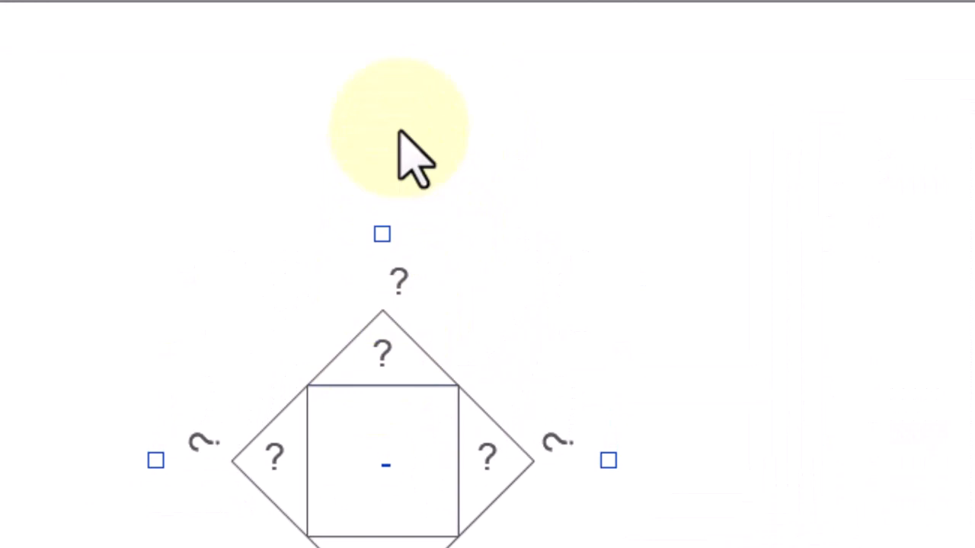
click(384, 230)
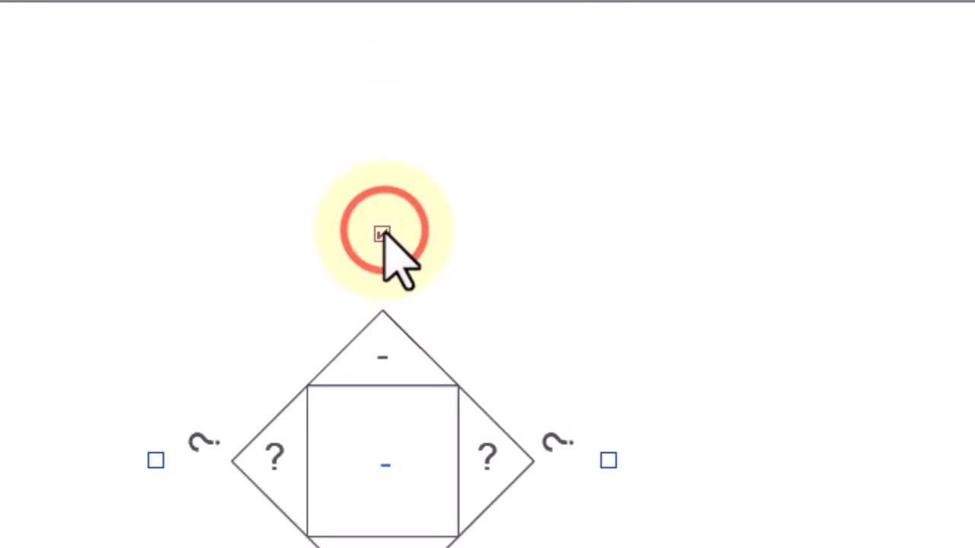
click(453, 139)
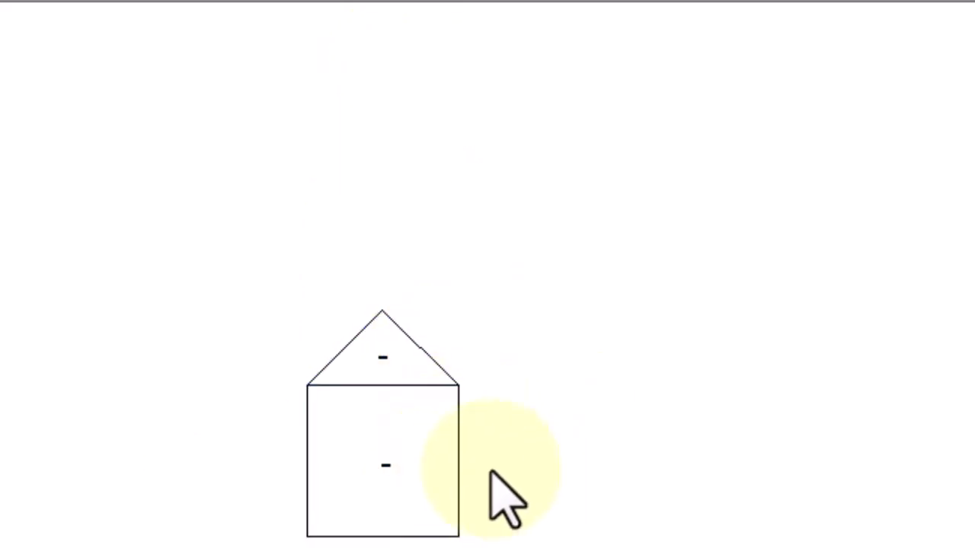
- Turn off the copied marker's upward-facing arrow, accept deleting the Elevation 2 - b view, and turn on its right-facing arrow instead
click(459, 461)
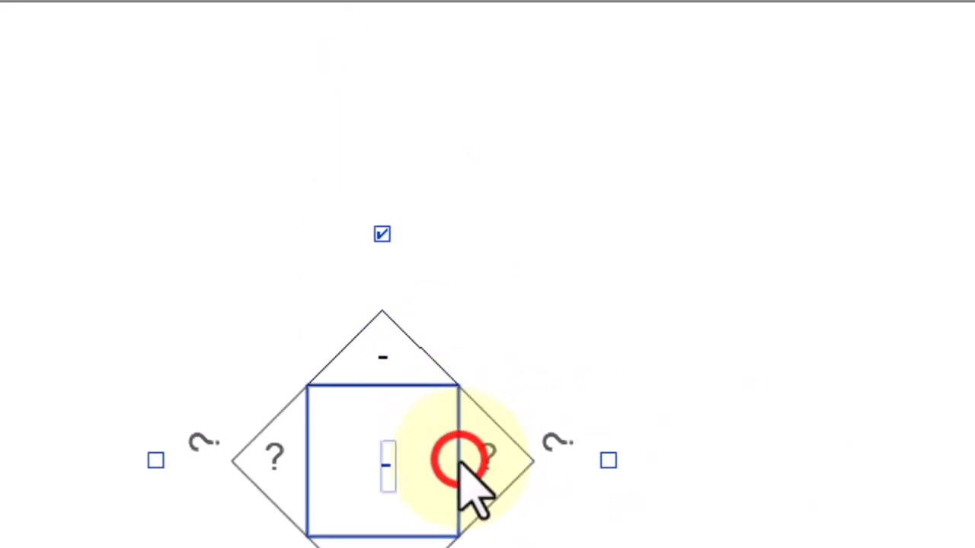
click(381, 233)
click(603, 265)
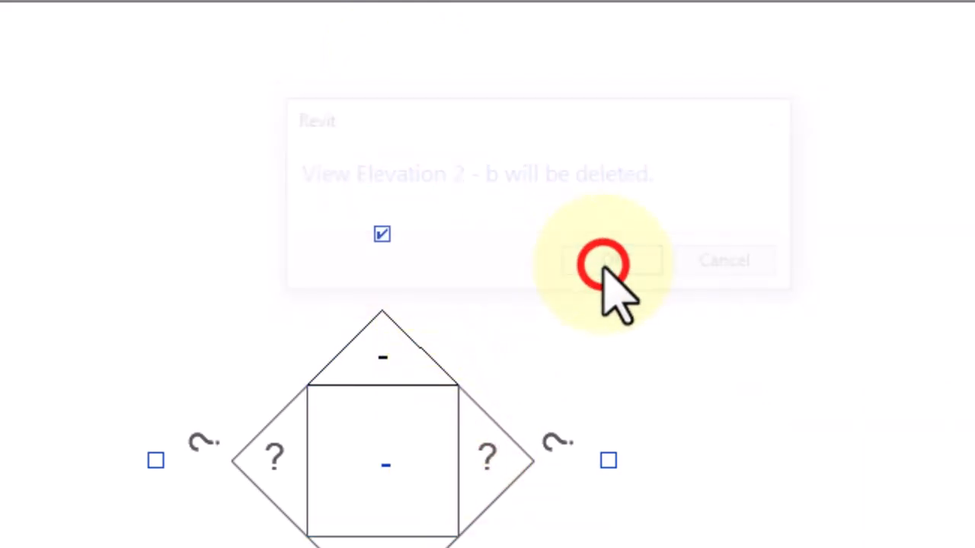
click(608, 460)
click(677, 341)
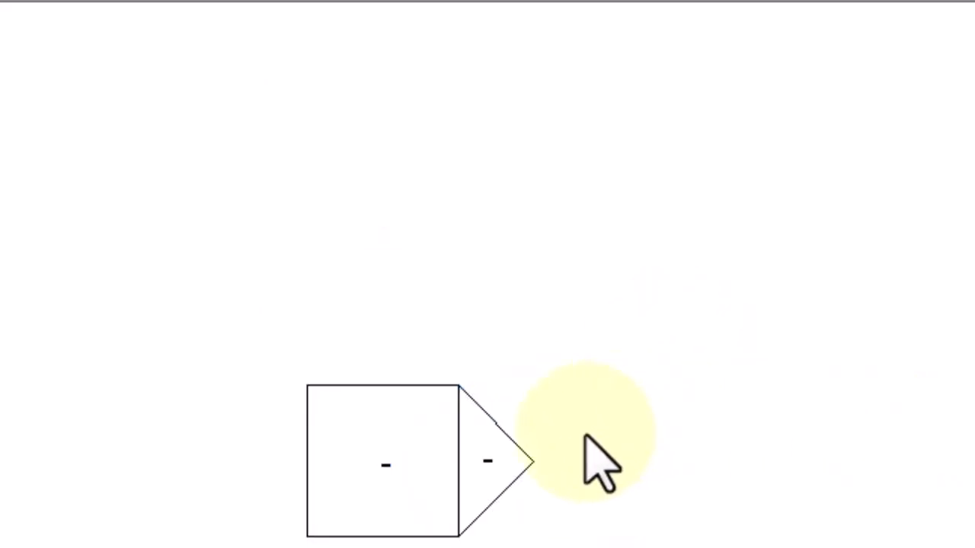
- Examine the copied marker with its right-facing arrow up close and in relation to the whole Level 1 plan
scroll(413, 435, down, 3)
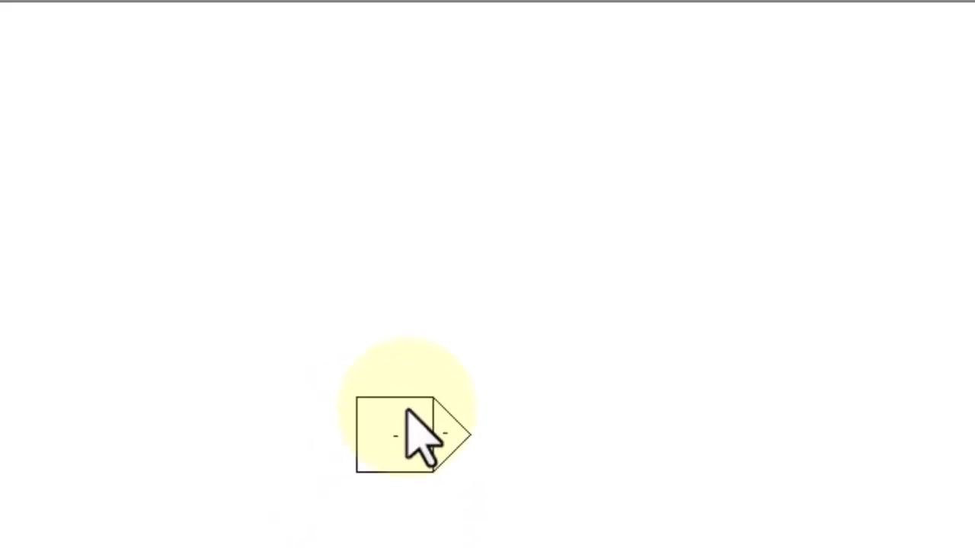
scroll(438, 465, up, 4)
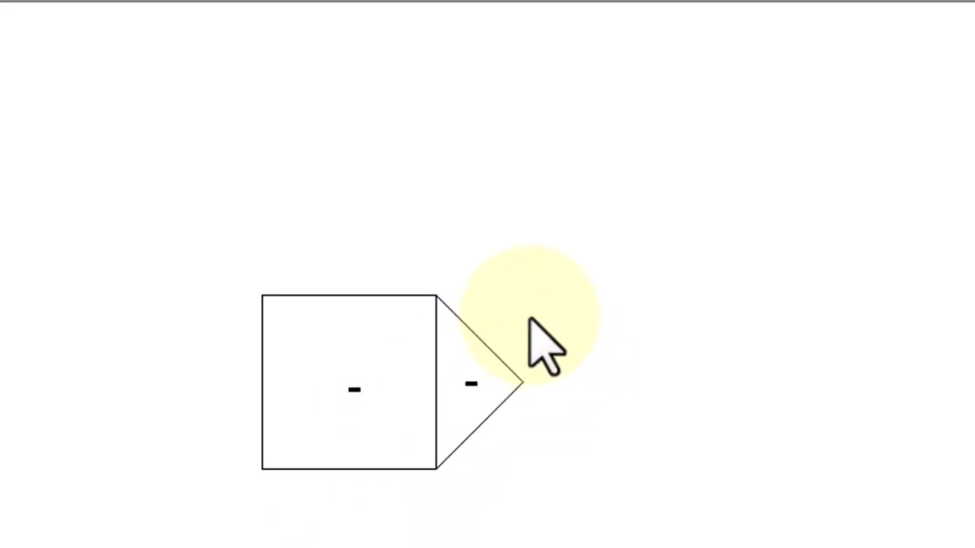
scroll(548, 350, down, 1)
scroll(512, 359, down, 6)
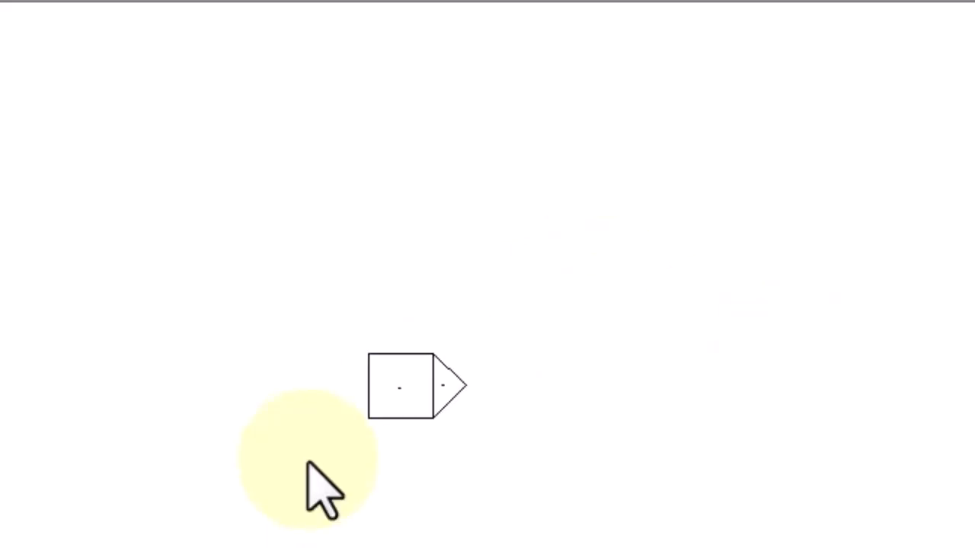
scroll(452, 362, up, 1)
middle_drag(452, 362, 421, 354)
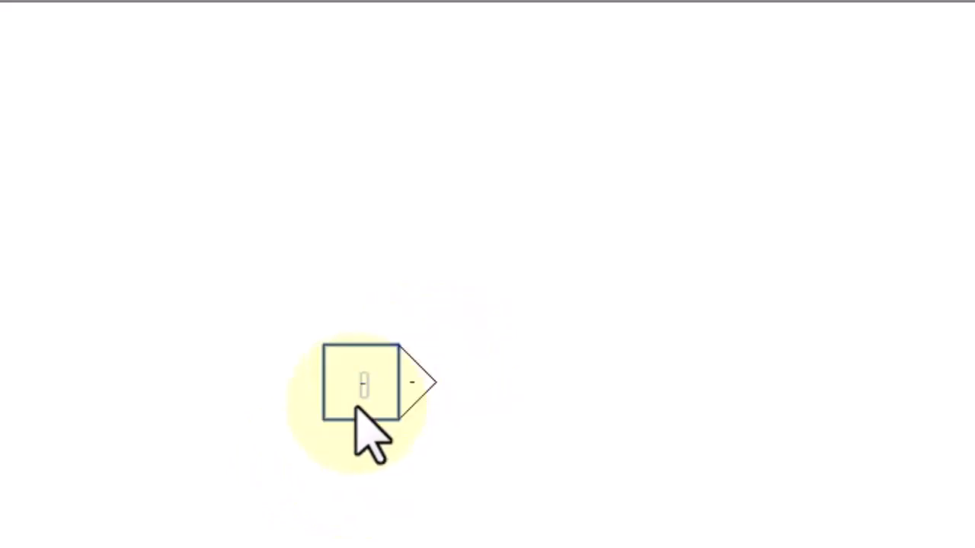
scroll(367, 390, down, 7)
mouse_move(452, 396)
middle_down()
mouse_move(472, 413)
mouse_move(327, 478)
middle_up()
scroll(373, 343, down, 2)
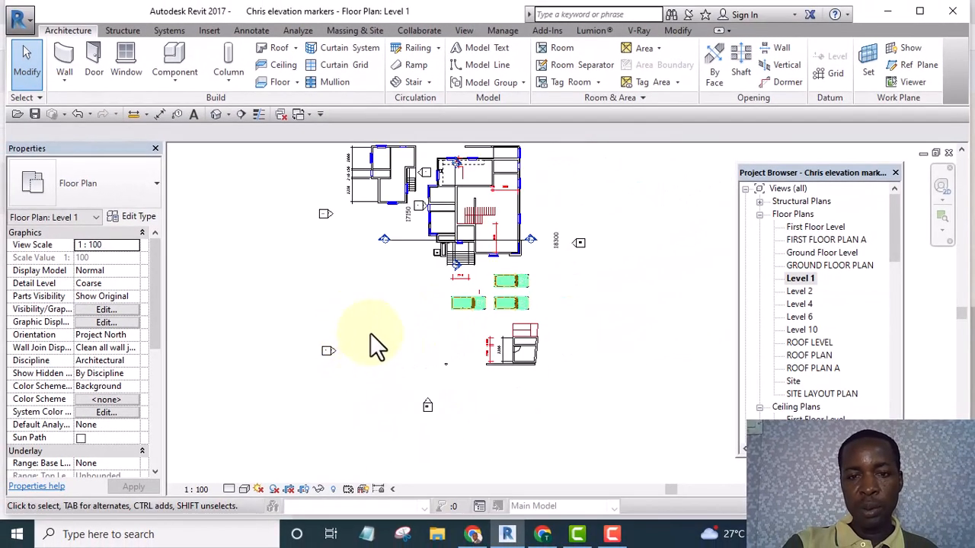
scroll(355, 353, up, 3)
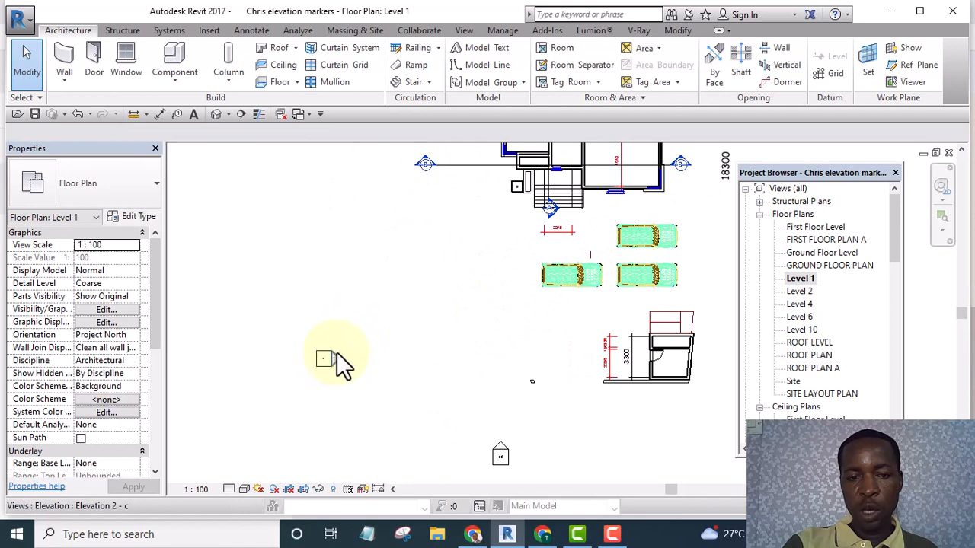
scroll(309, 286, down, 3)
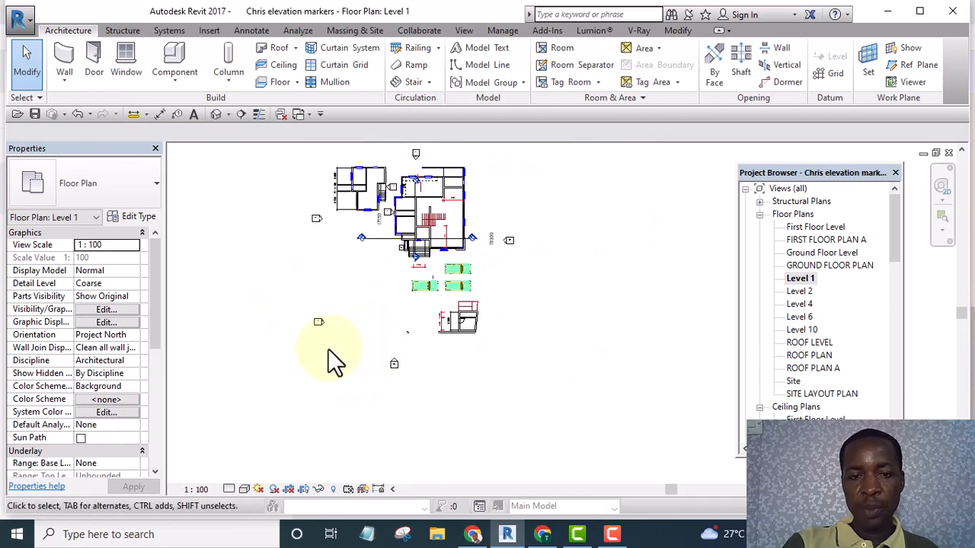
- Examine the elevation markers between the two buildings and their arrow directions on the Level 1 plan
middle_drag(343, 300, 341, 327)
scroll(335, 324, up, 1)
scroll(370, 216, up, 3)
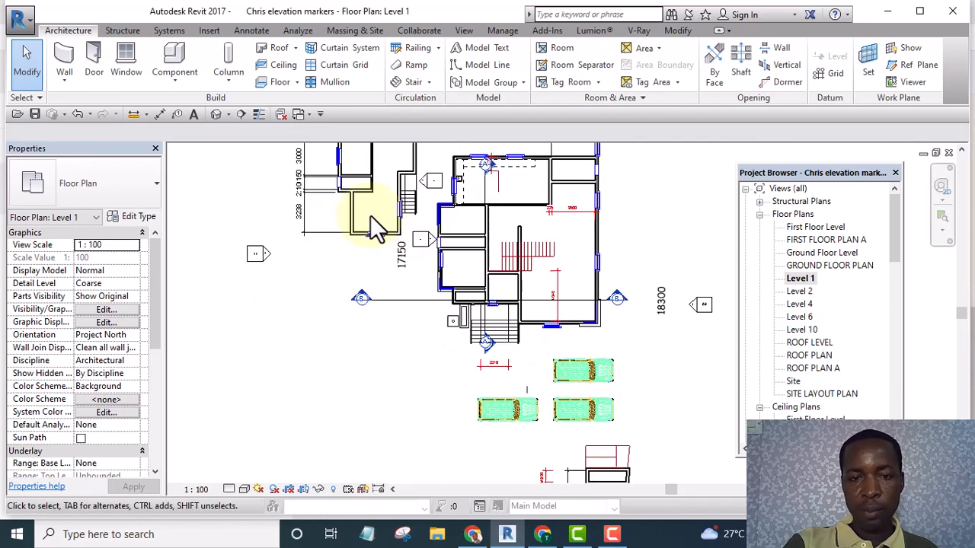
middle_drag(371, 232, 359, 329)
scroll(408, 281, up, 4)
scroll(432, 308, down, 3)
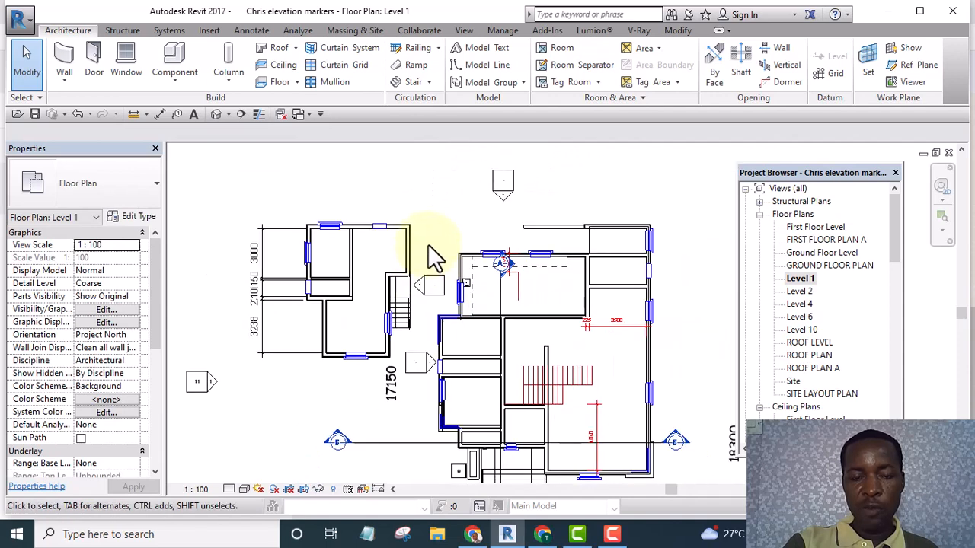
scroll(429, 300, up, 3)
scroll(435, 239, down, 4)
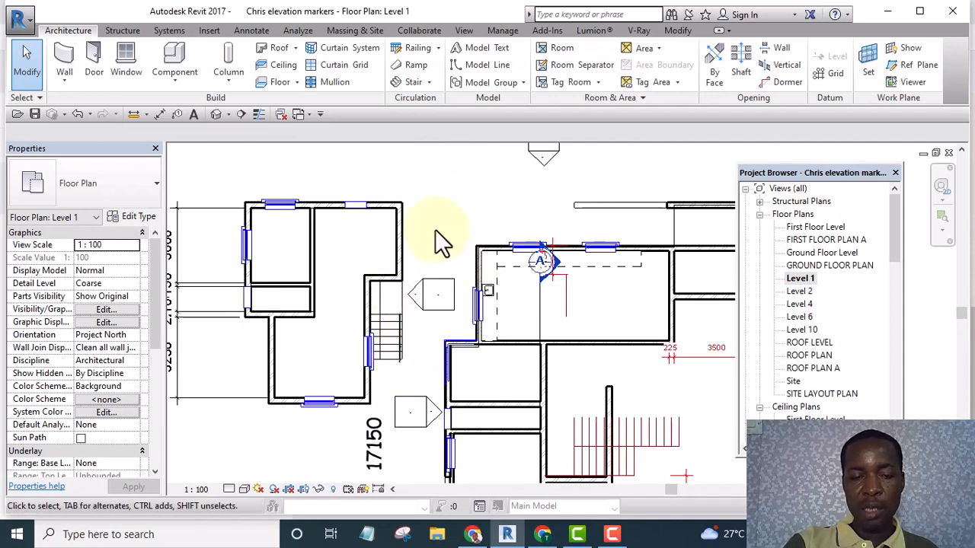
scroll(435, 308, up, 2)
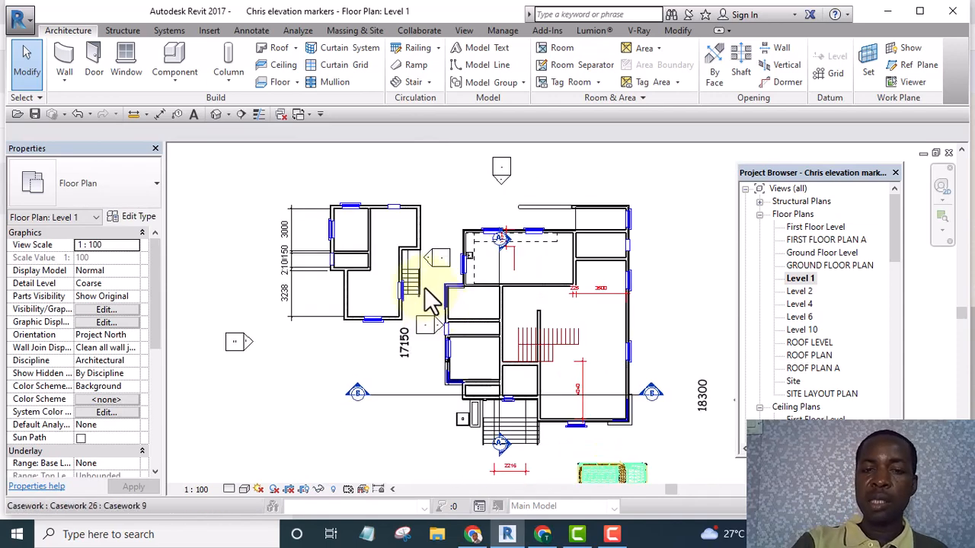
scroll(435, 221, down, 2)
scroll(438, 240, up, 2)
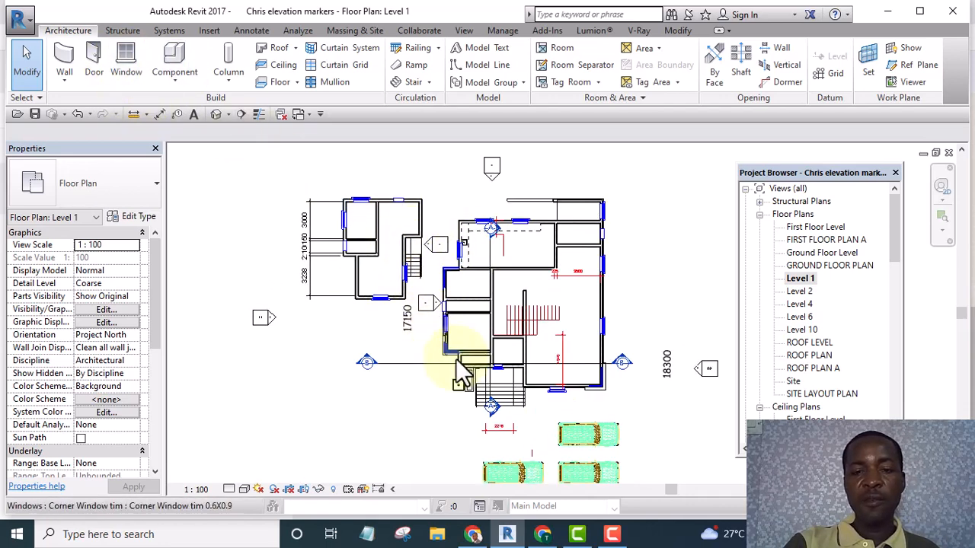
scroll(454, 253, down, 2)
scroll(457, 254, up, 3)
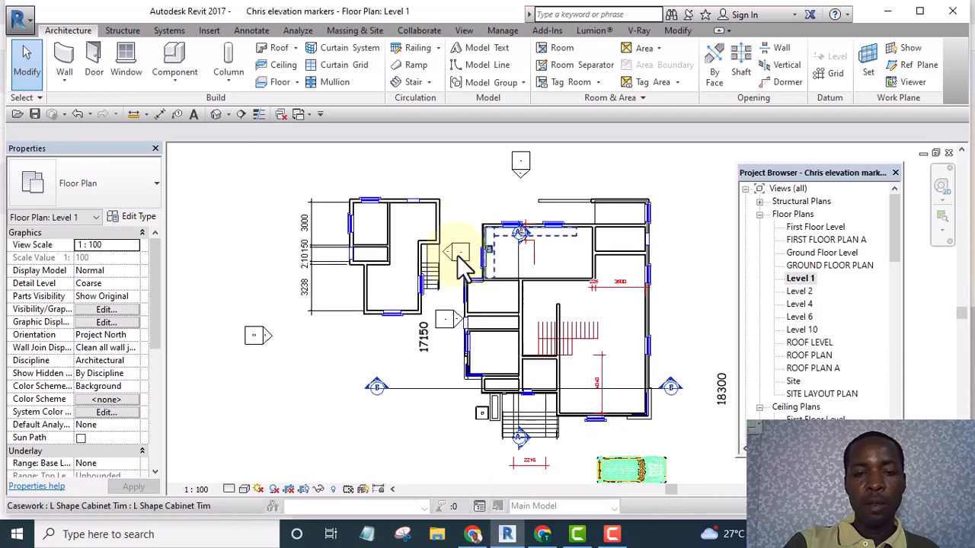
- Save a copy of the project as Chris bq in the Revit Tutorial folder
click(23, 19)
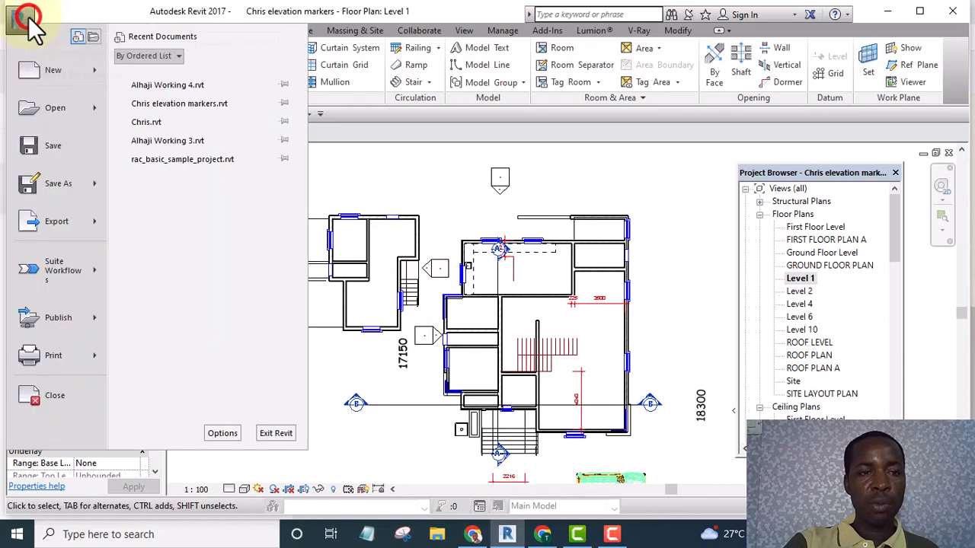
click(65, 189)
click(168, 93)
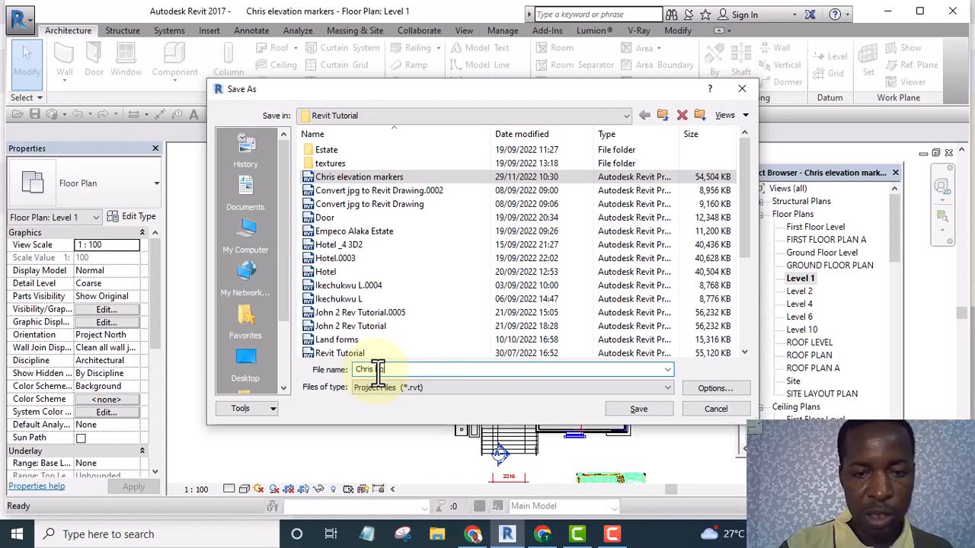
click(649, 412)
- Select the main building on the Level 1 plan and delete it, accepting the deletion of its section and callout views
middle_drag(644, 342, 589, 326)
scroll(589, 326, down, 2)
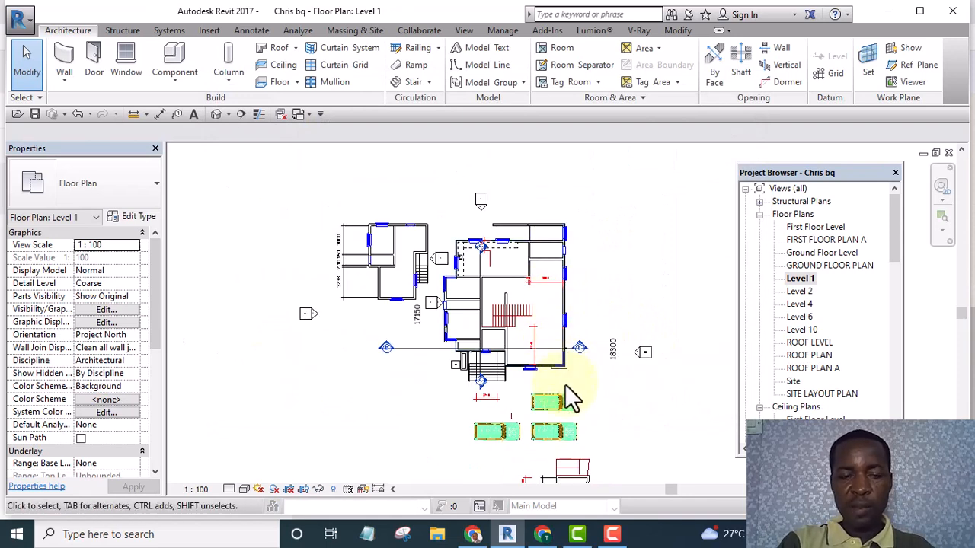
middle_drag(571, 398, 459, 309)
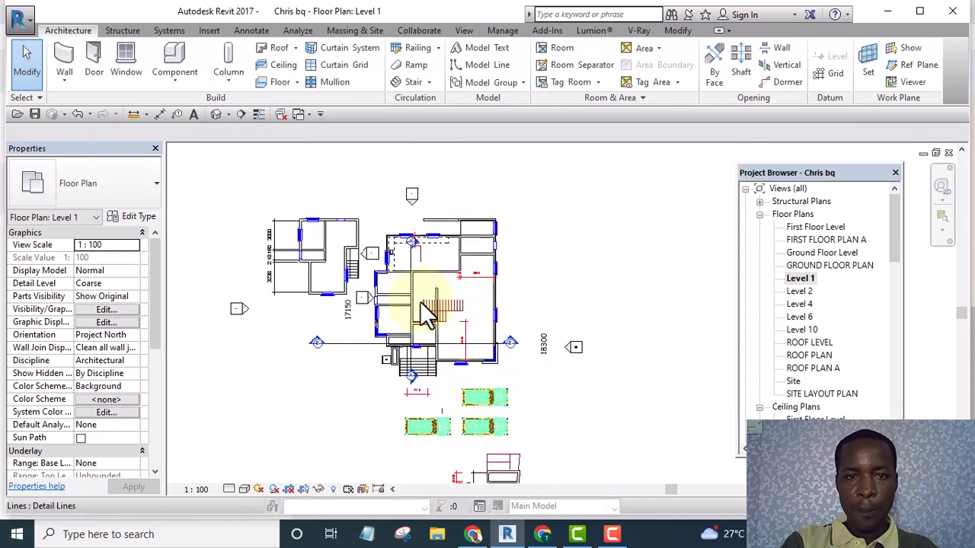
scroll(473, 313, down, 2)
scroll(486, 350, up, 3)
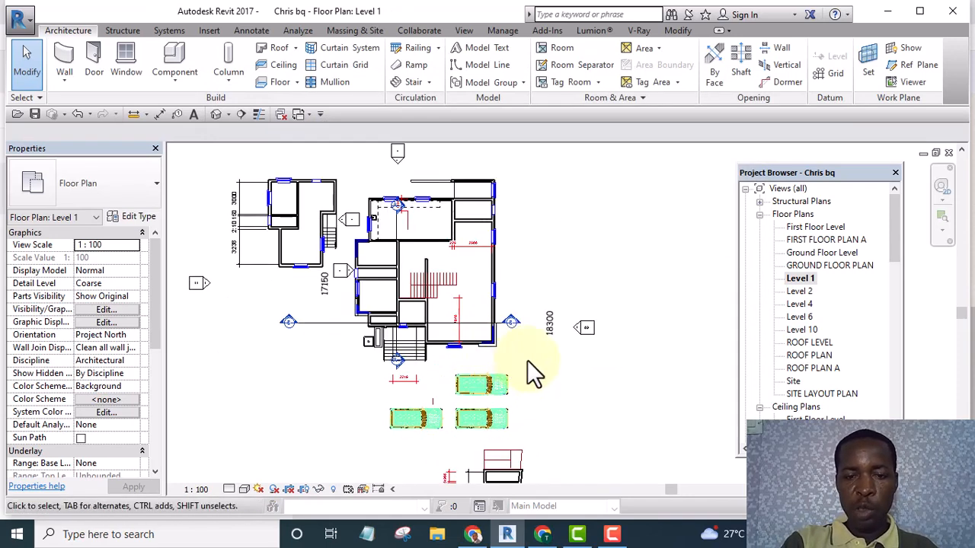
drag(472, 352, 364, 180)
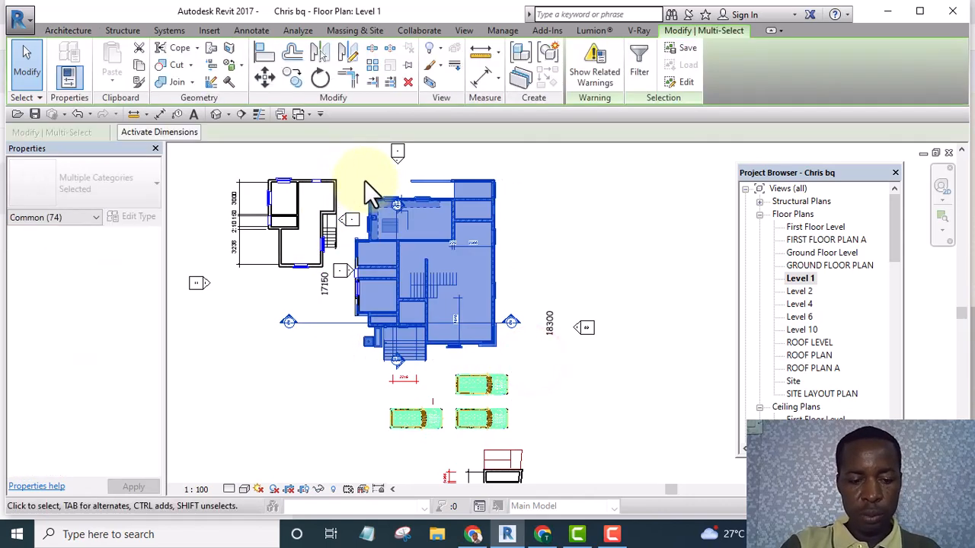
key(Delete)
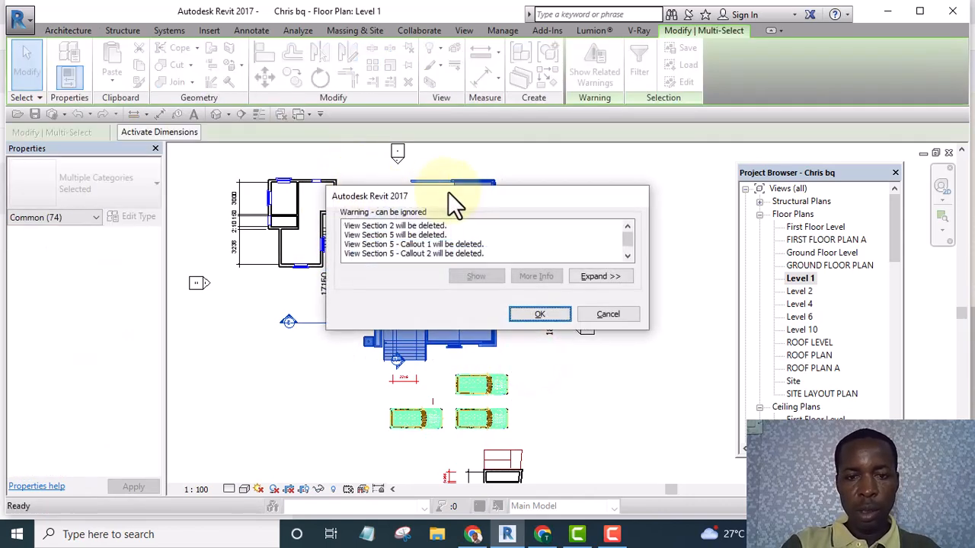
click(539, 314)
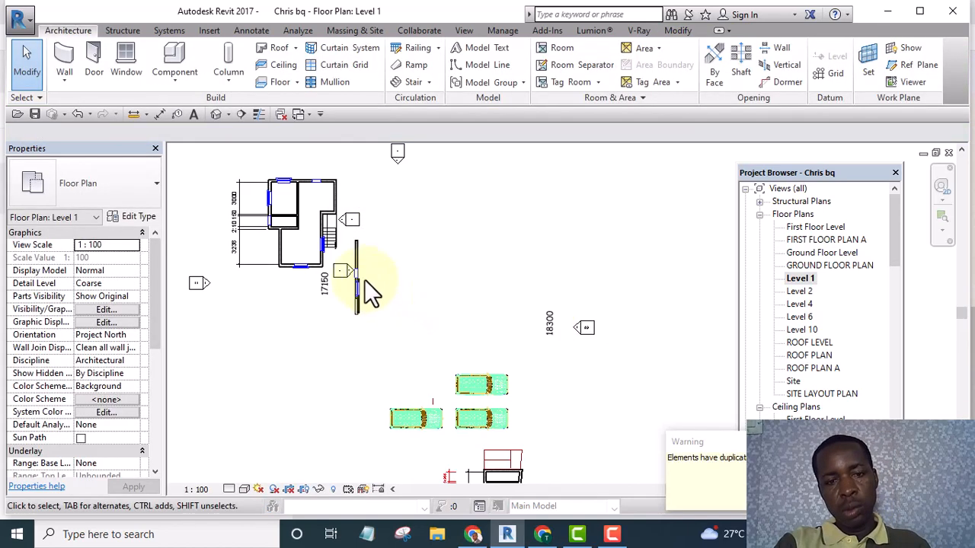
- Delete the leftover wall pieces and their windows that remain beside the elevation marker near the 17150 dimension
scroll(384, 267, up, 3)
scroll(389, 259, up, 2)
drag(407, 222, 320, 175)
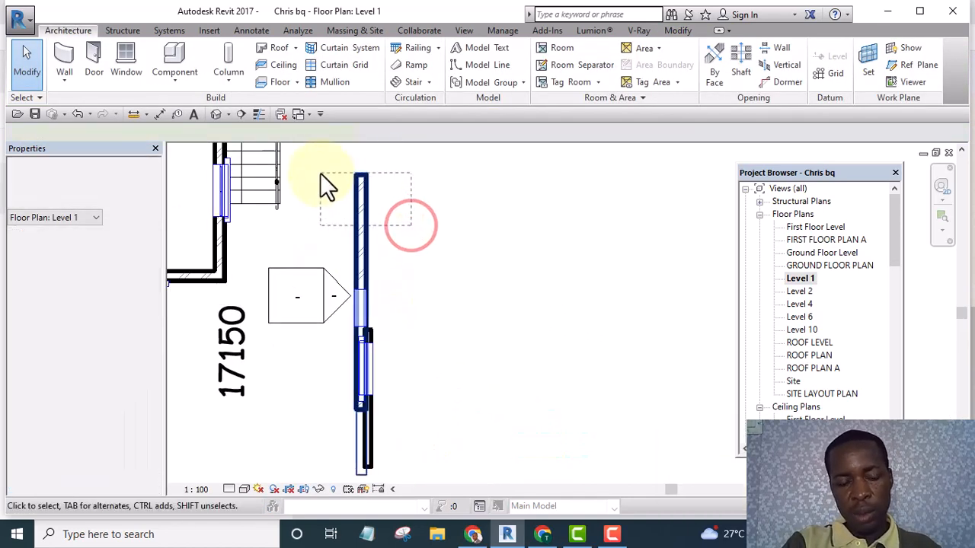
key(Delete)
scroll(438, 314, down, 5)
scroll(408, 380, up, 2)
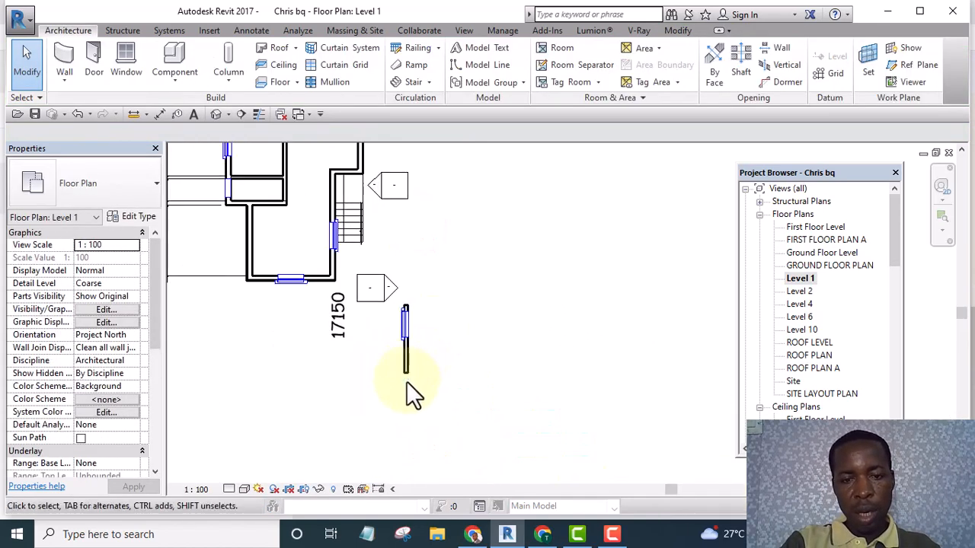
drag(420, 386, 394, 337)
drag(386, 280, 390, 287)
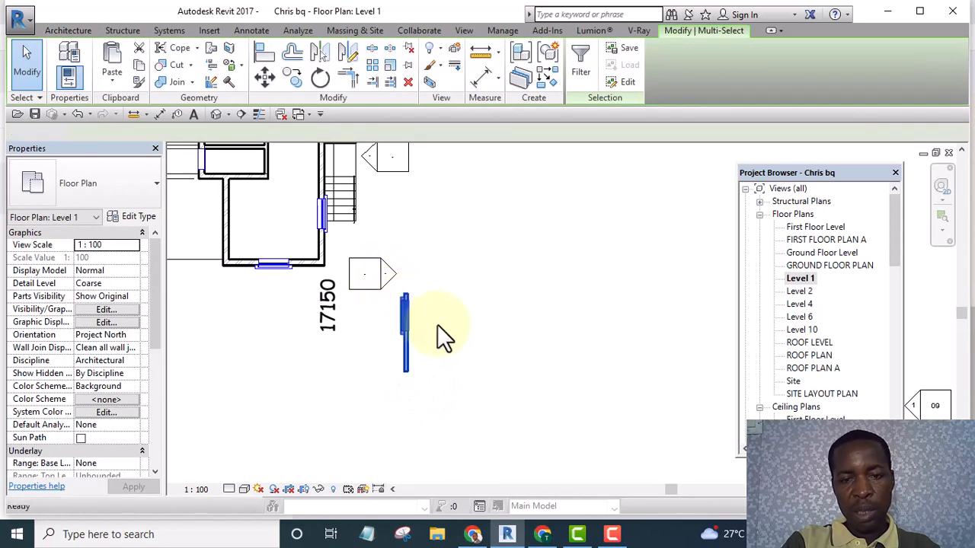
key(Delete)
- Open the First Floor Level plan and bring the main building into view
scroll(431, 327, down, 5)
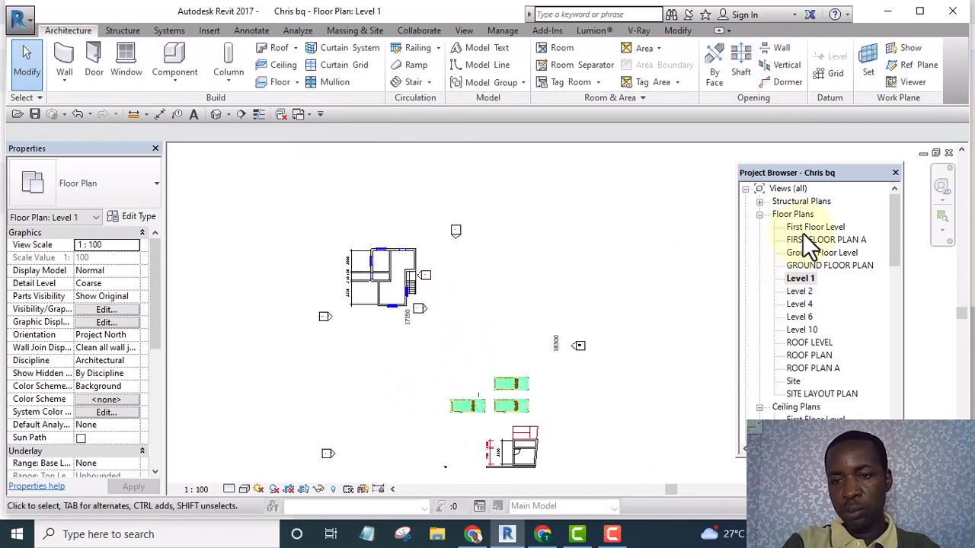
double_click(805, 227)
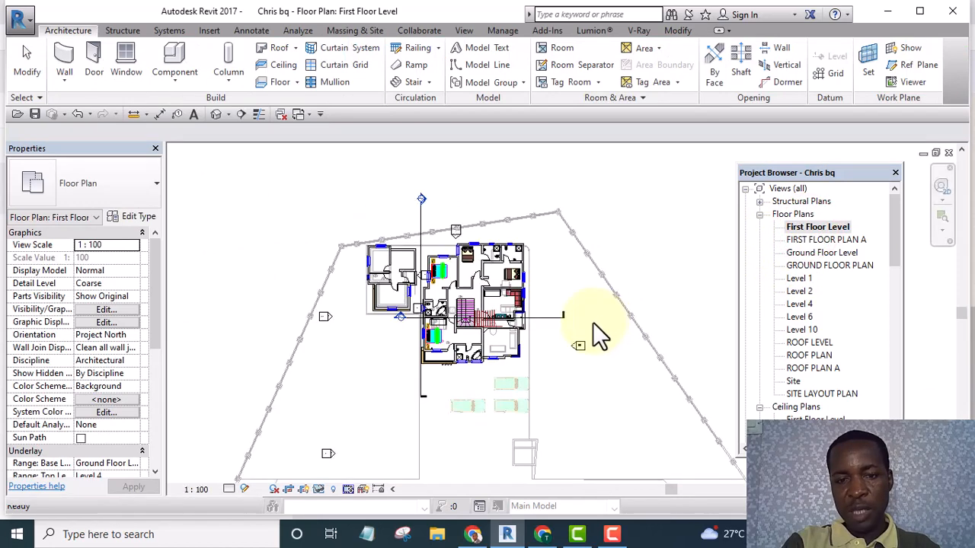
scroll(487, 290, up, 4)
scroll(376, 164, down, 4)
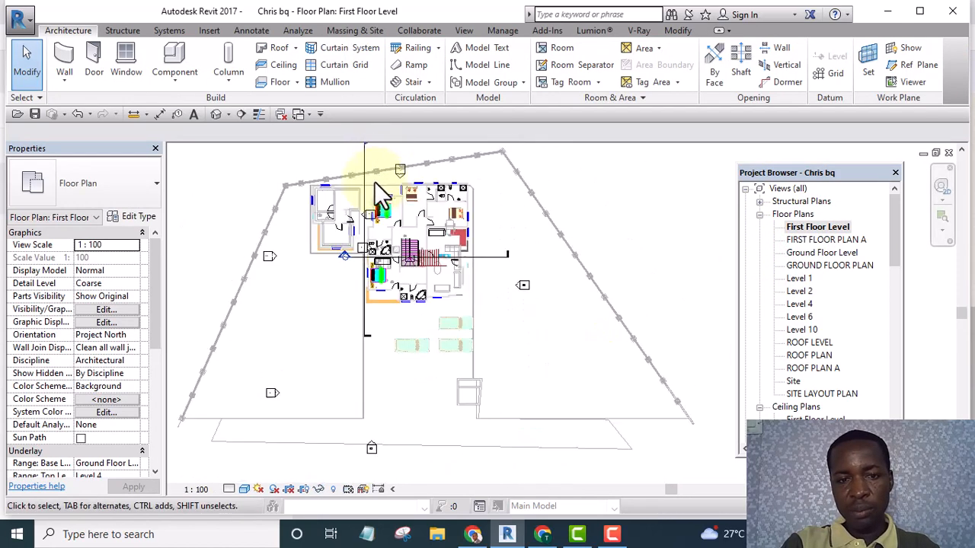
scroll(366, 173, up, 2)
drag(386, 153, 564, 394)
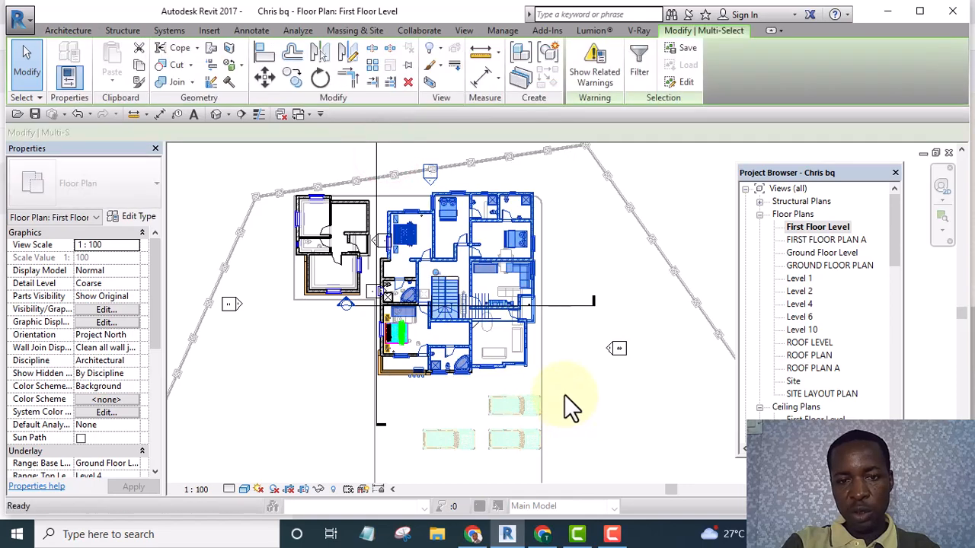
key(Delete)
click(609, 314)
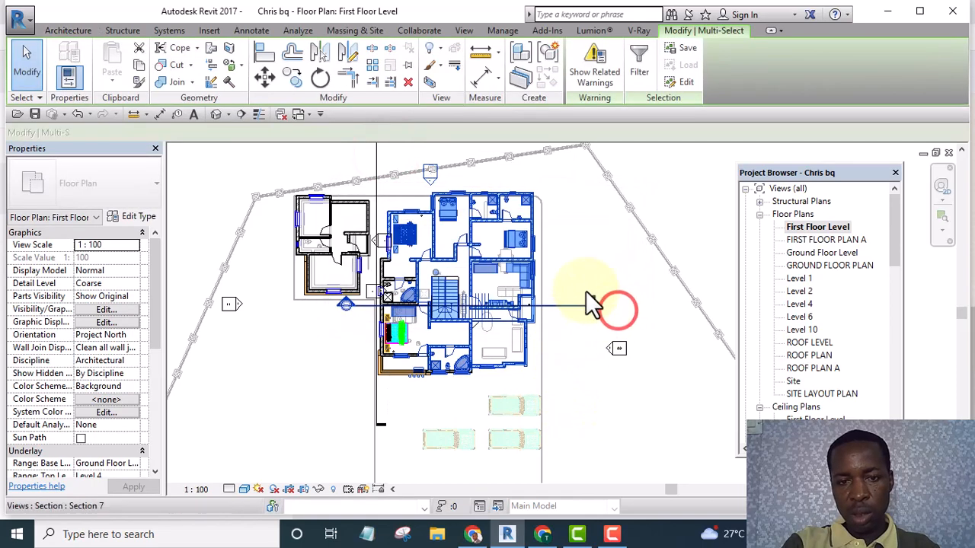
scroll(467, 175, up, 3)
click(479, 163)
scroll(478, 163, down, 3)
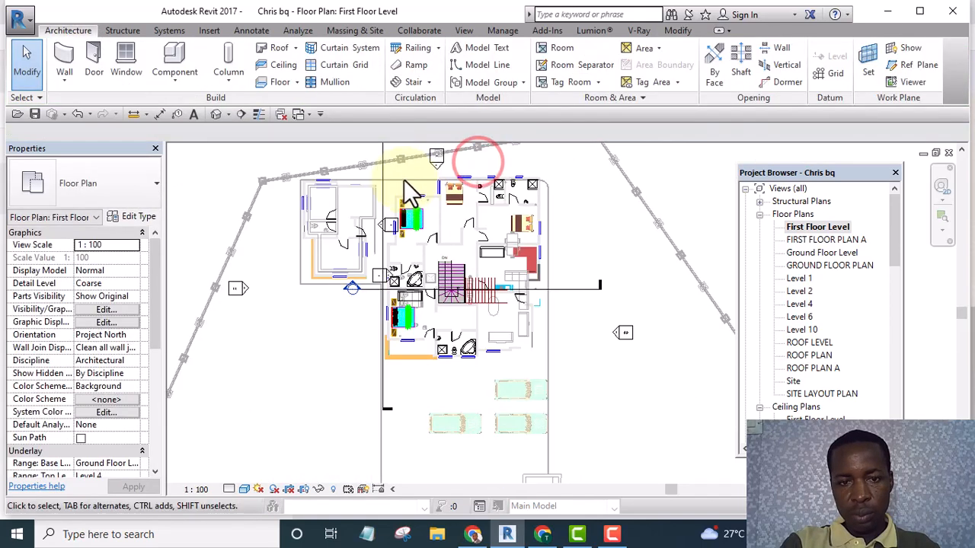
- Move the elevation marker above the main building, with its arrow, beyond the boundary fence to a spot above the smaller building
scroll(476, 218, up, 1)
middle_drag(476, 218, 450, 416)
scroll(372, 292, up, 1)
drag(374, 265, 470, 399)
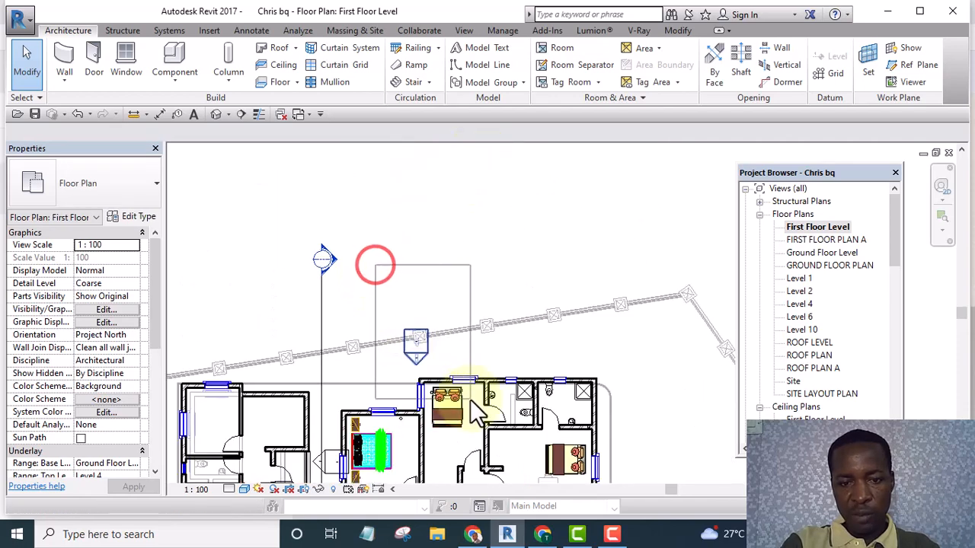
mouse_move(414, 355)
mouse_down()
mouse_move(429, 275)
mouse_move(204, 253)
mouse_move(246, 243)
mouse_up()
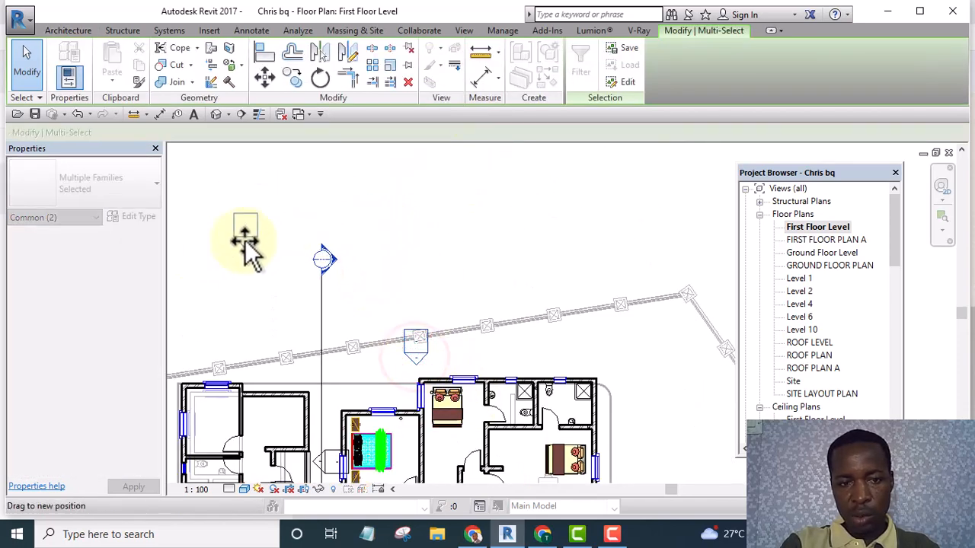
click(459, 239)
scroll(480, 228, down, 3)
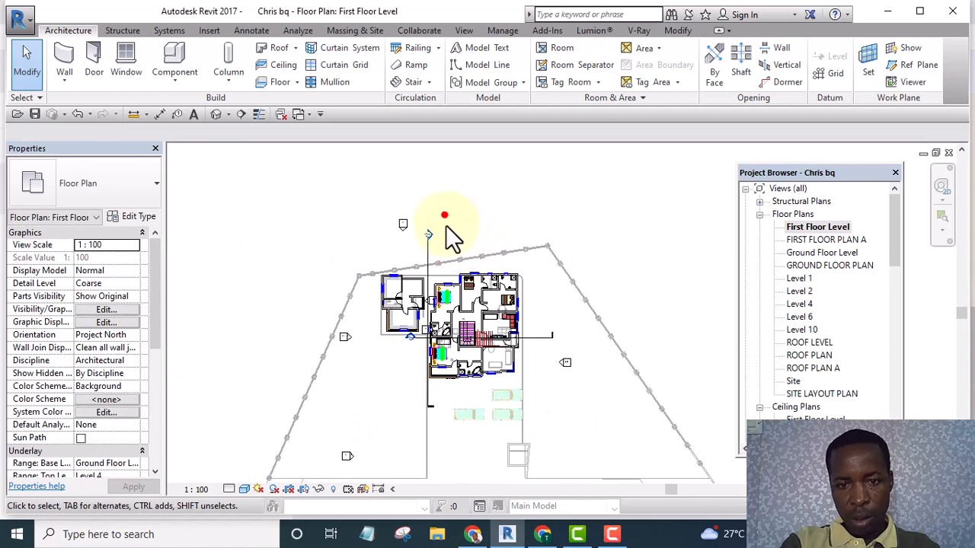
- Delete most of the main building on the First Floor Level plan, resolving the sketch error by deleting the splitting elements
drag(446, 222, 537, 394)
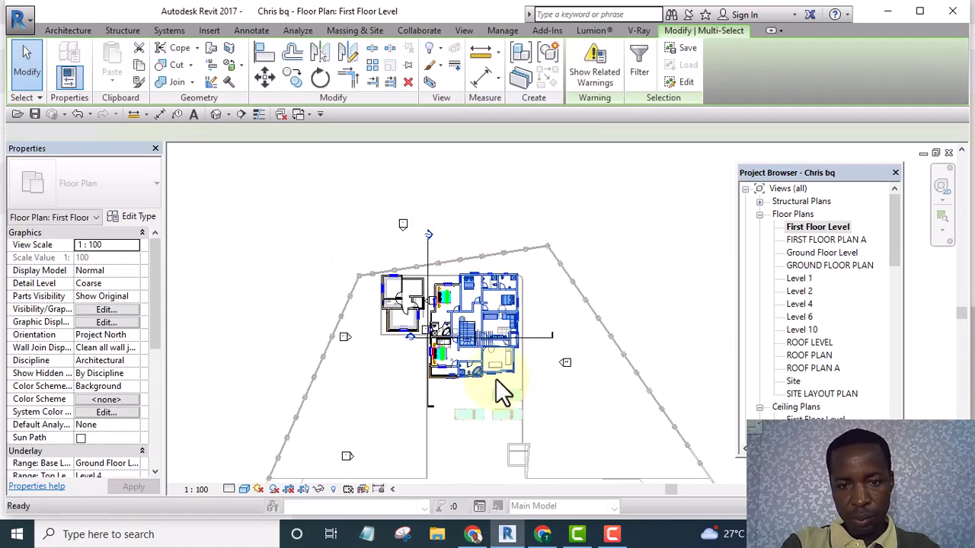
key(Delete)
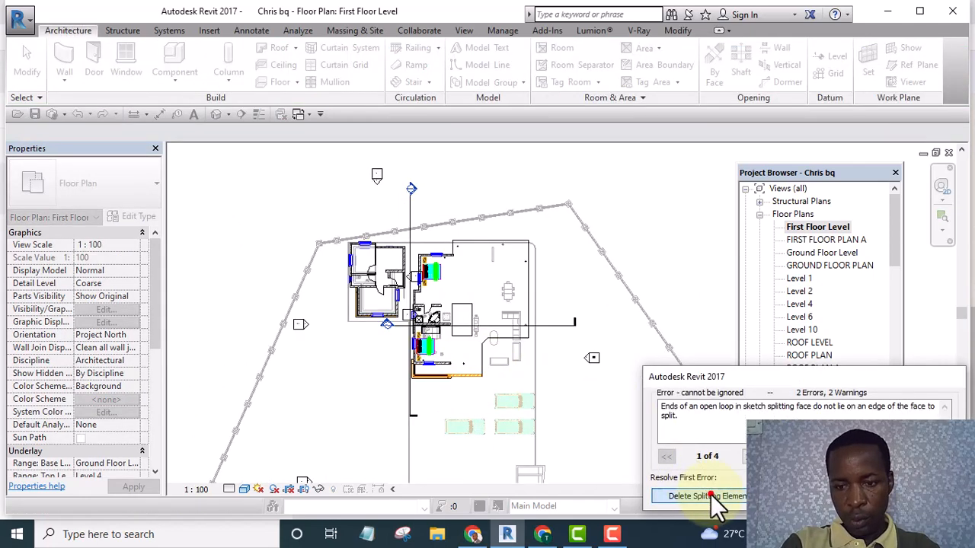
click(711, 494)
scroll(580, 404, up, 4)
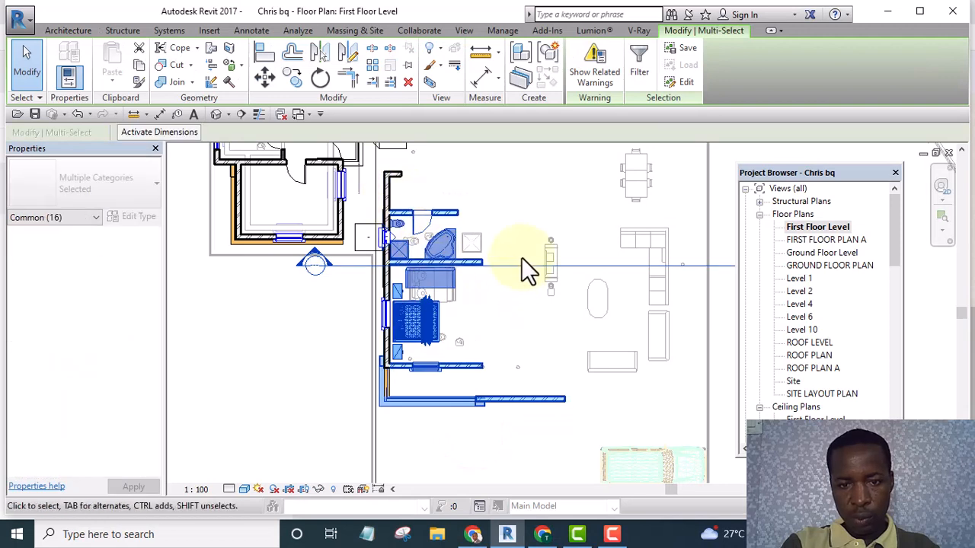
drag(530, 218, 507, 323)
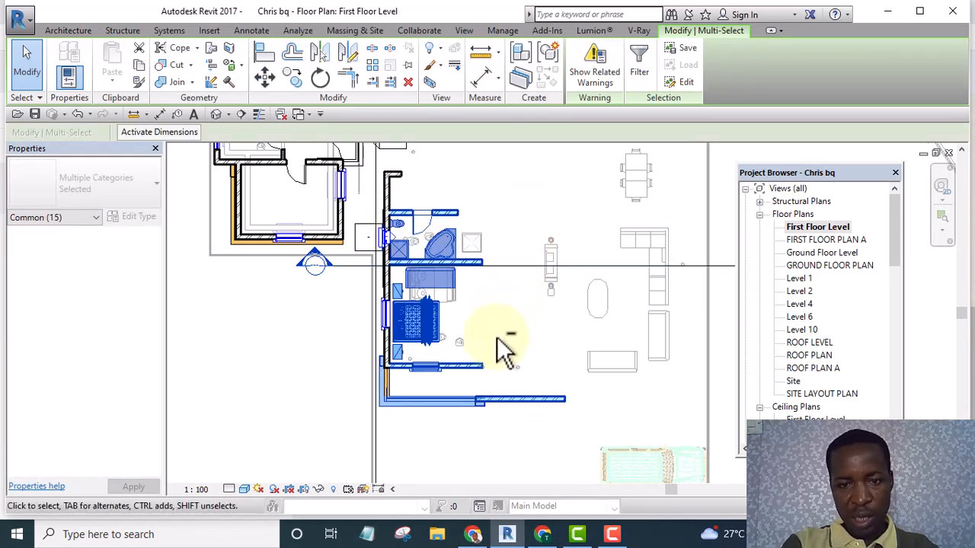
key(Delete)
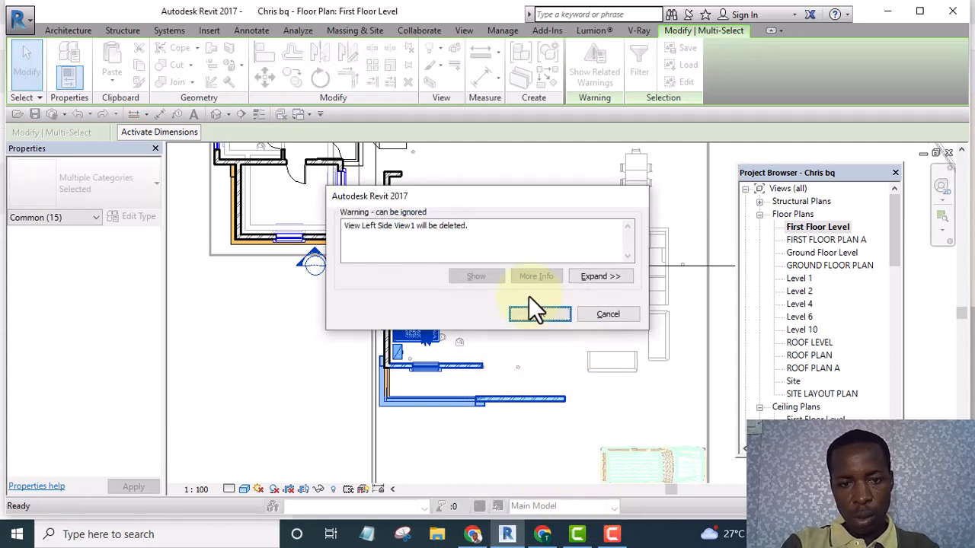
click(589, 315)
click(278, 394)
scroll(413, 392, down, 3)
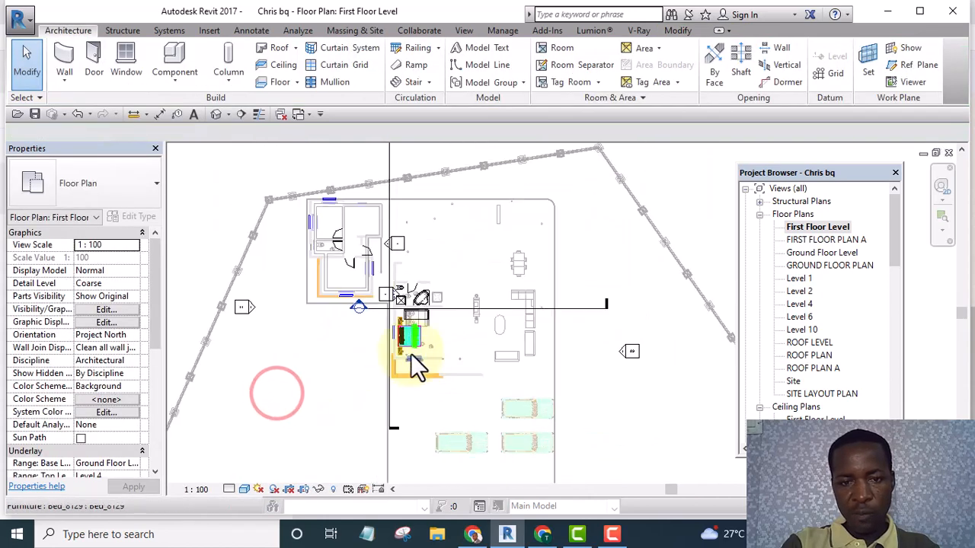
- Select the main building's remaining walls and furnishings beside the smaller building, filter out Views and Elevations, and delete the rest
scroll(446, 396, up, 2)
drag(437, 442, 354, 219)
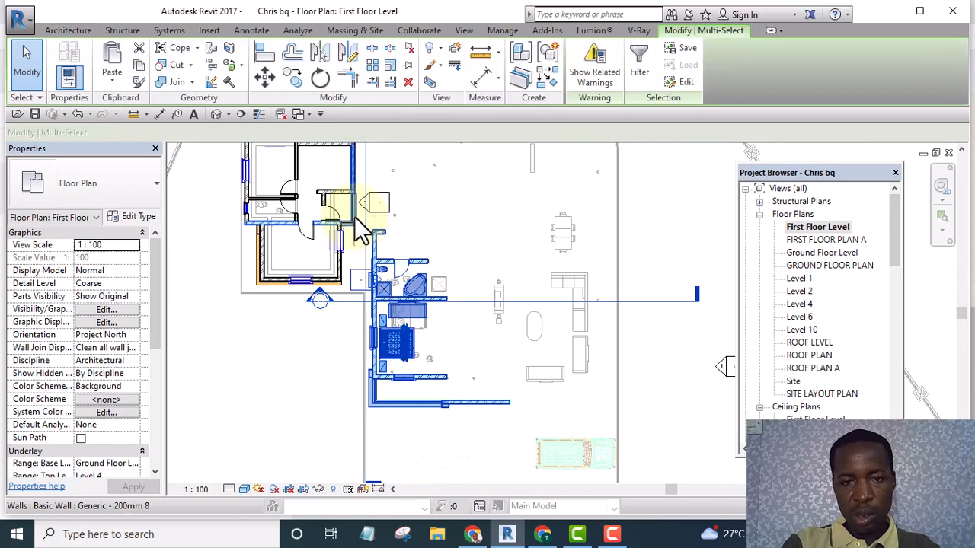
click(640, 61)
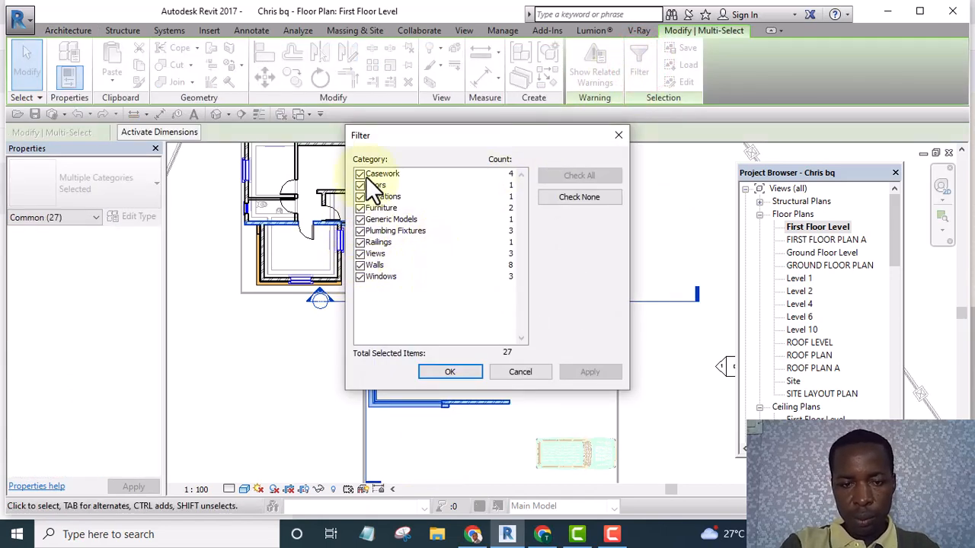
click(359, 253)
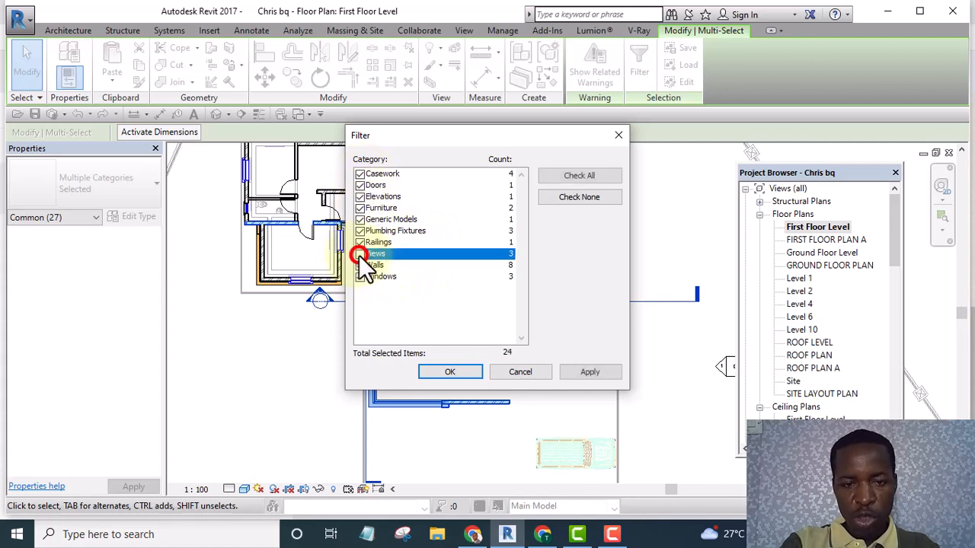
click(360, 197)
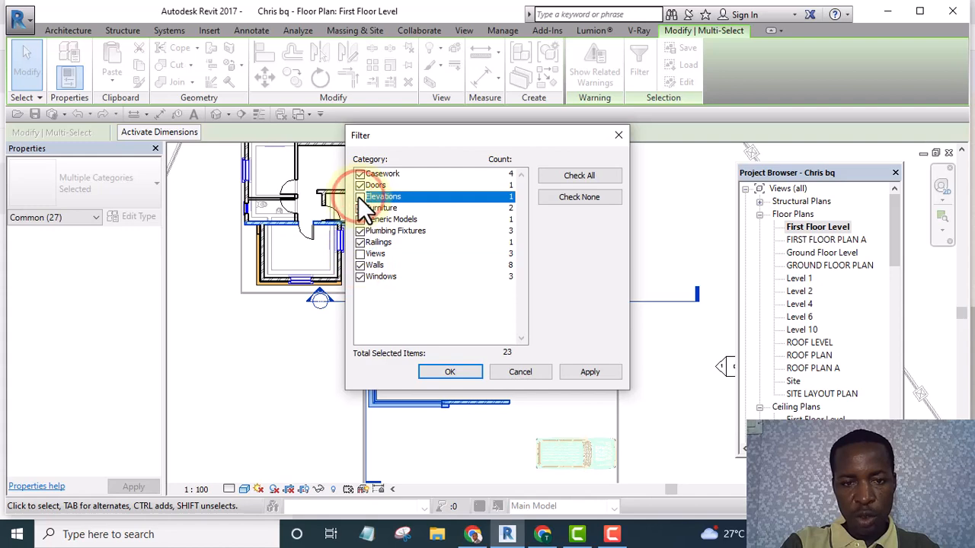
click(448, 373)
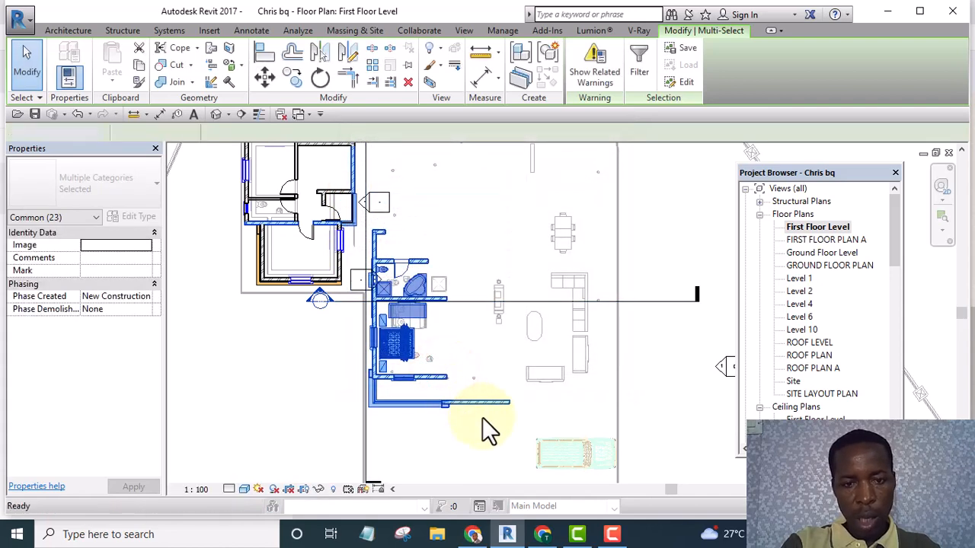
key(Escape)
scroll(440, 256, down, 4)
scroll(440, 257, up, 5)
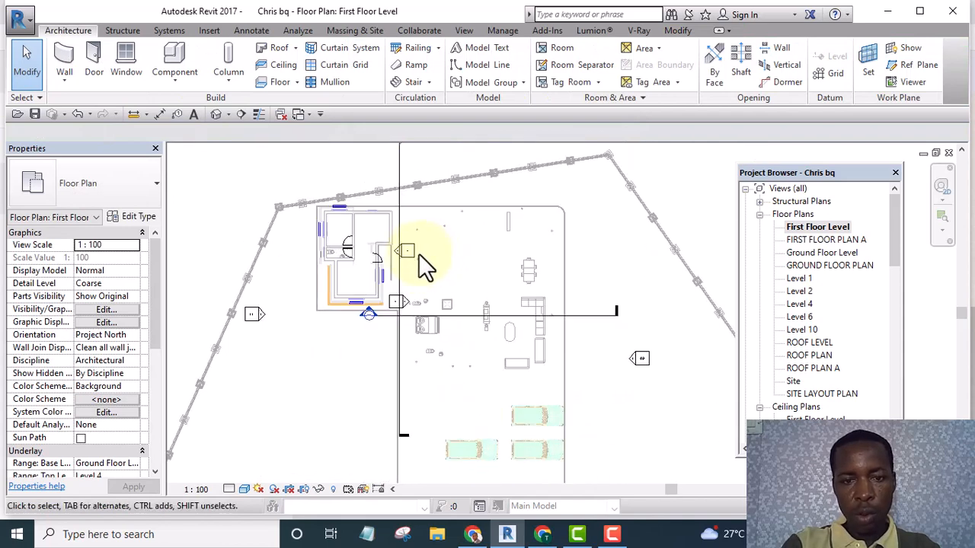
drag(458, 186, 421, 265)
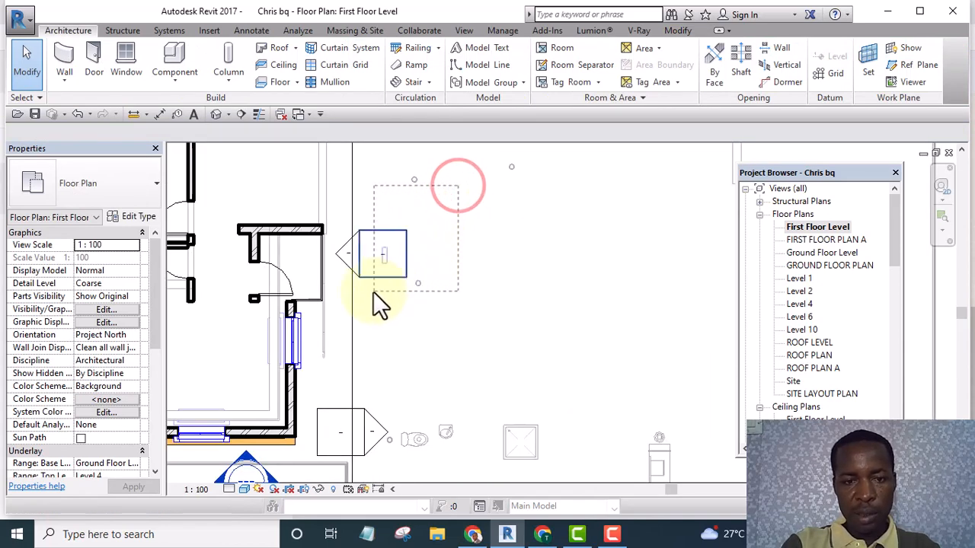
drag(373, 291, 378, 288)
click(517, 325)
- Delete the elevation marker that points away from the smaller building near its lower corner, accepting the deletion of its view
scroll(468, 354, down, 1)
middle_drag(394, 405, 410, 288)
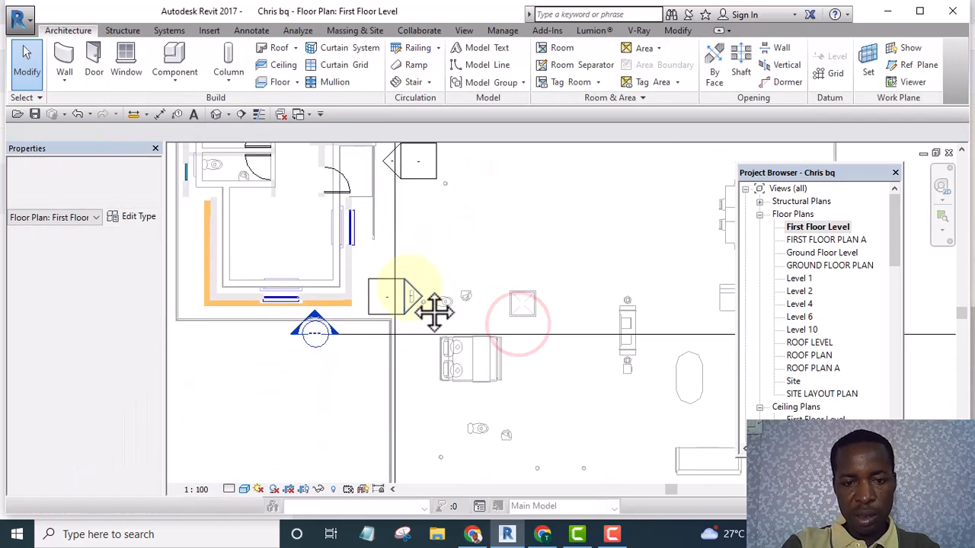
click(381, 293)
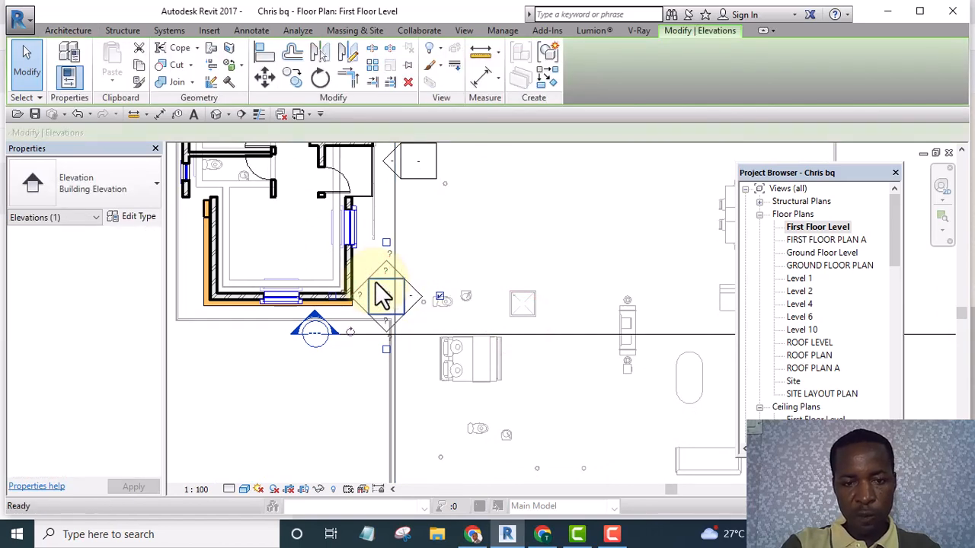
key(Delete)
click(536, 315)
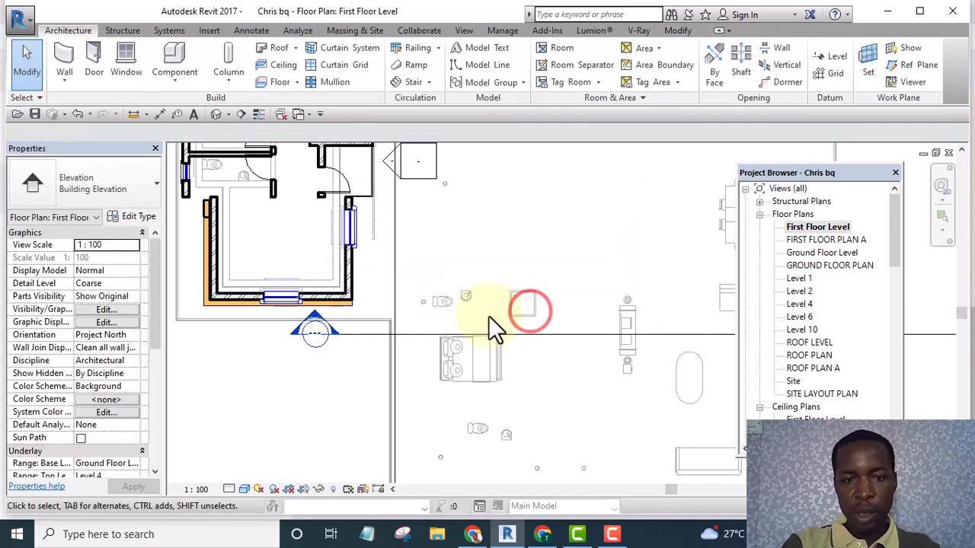
- Select the elevation marker facing the smaller building with its arrow and view line, and move it horizontally farther away from the building
scroll(457, 305, down, 2)
scroll(424, 217, up, 1)
scroll(424, 217, up, 5)
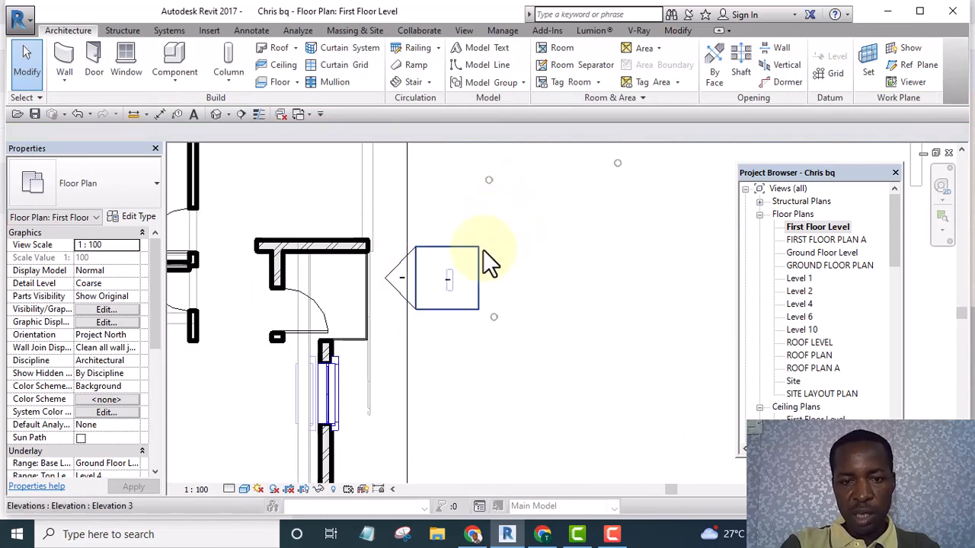
scroll(483, 249, down, 3)
click(517, 268)
scroll(491, 258, up, 3)
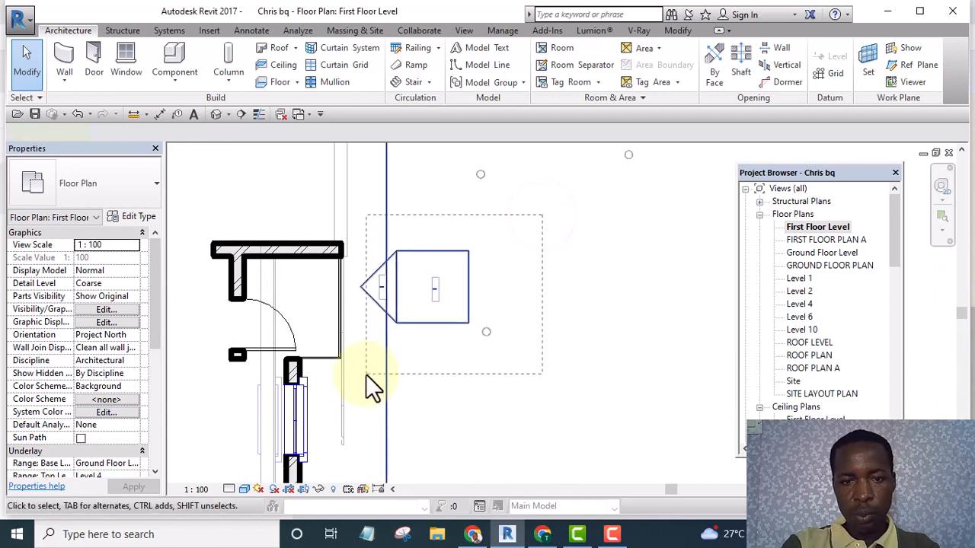
drag(366, 374, 563, 147)
click(577, 67)
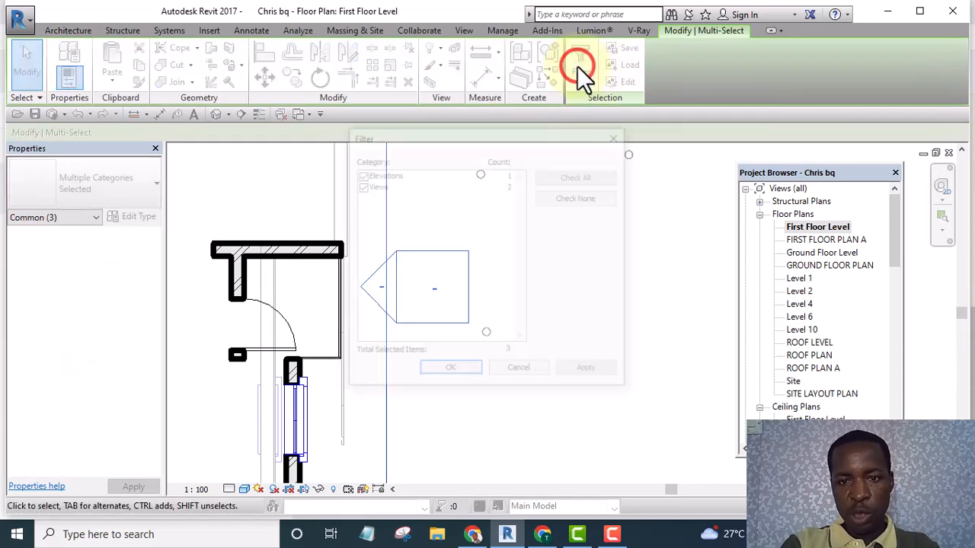
click(459, 370)
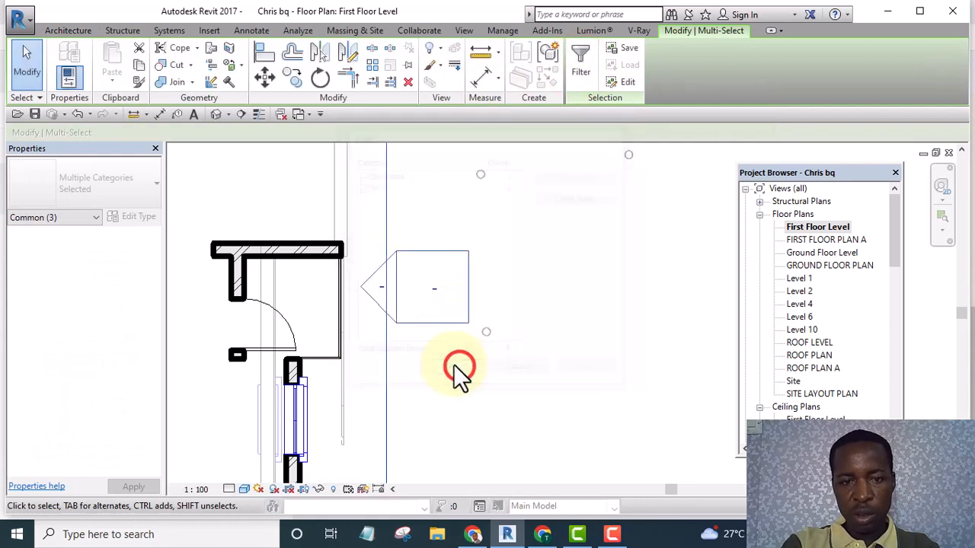
click(264, 76)
click(366, 274)
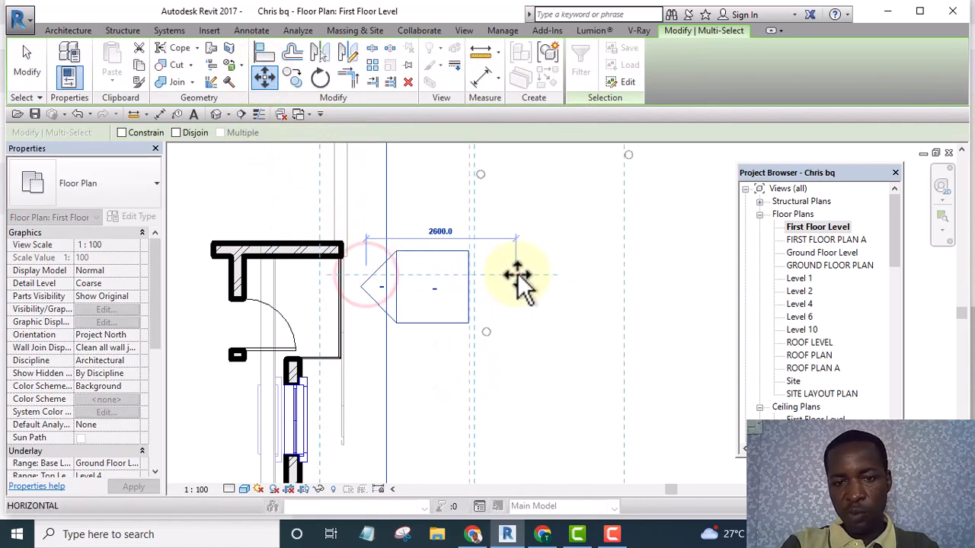
click(550, 268)
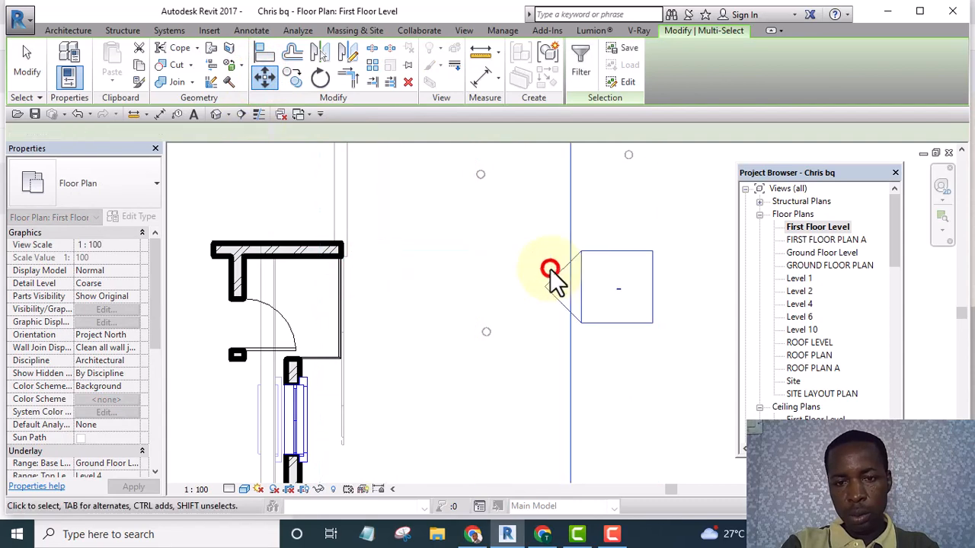
scroll(389, 258, down, 3)
click(383, 250)
- Open the Elevation 3 - a view from the moved marker's arrow, examine it, and return to the First Floor Level plan
scroll(422, 262, down, 3)
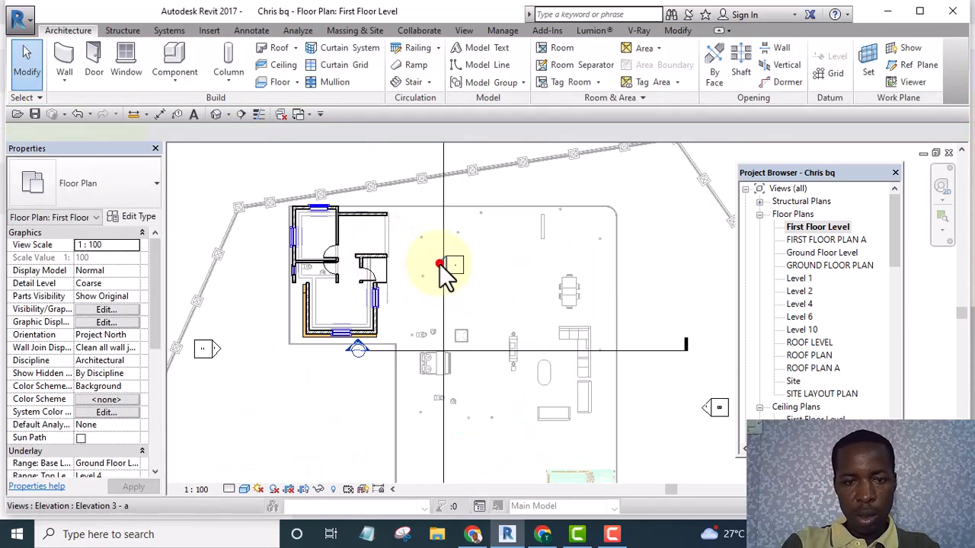
double_click(440, 263)
scroll(411, 312, up, 2)
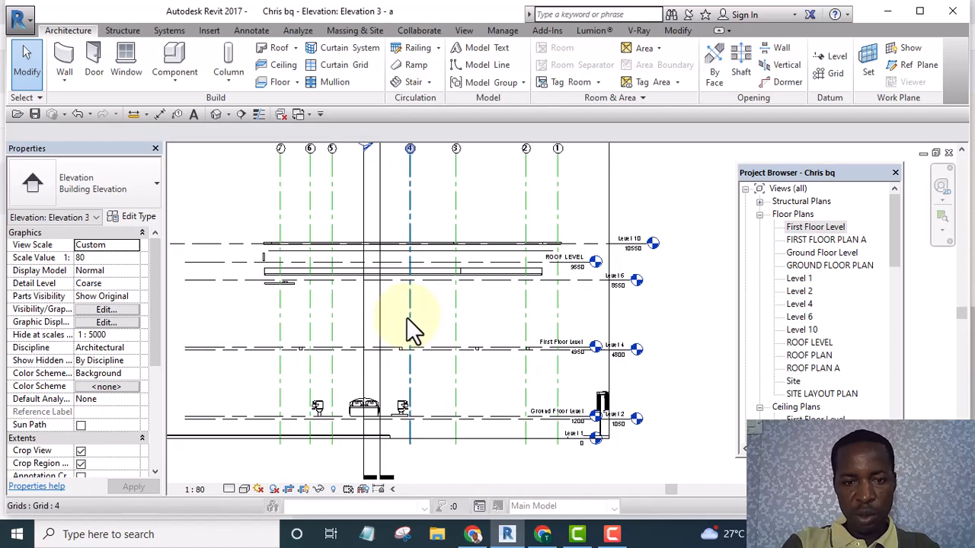
scroll(406, 317, up, 2)
scroll(409, 317, down, 5)
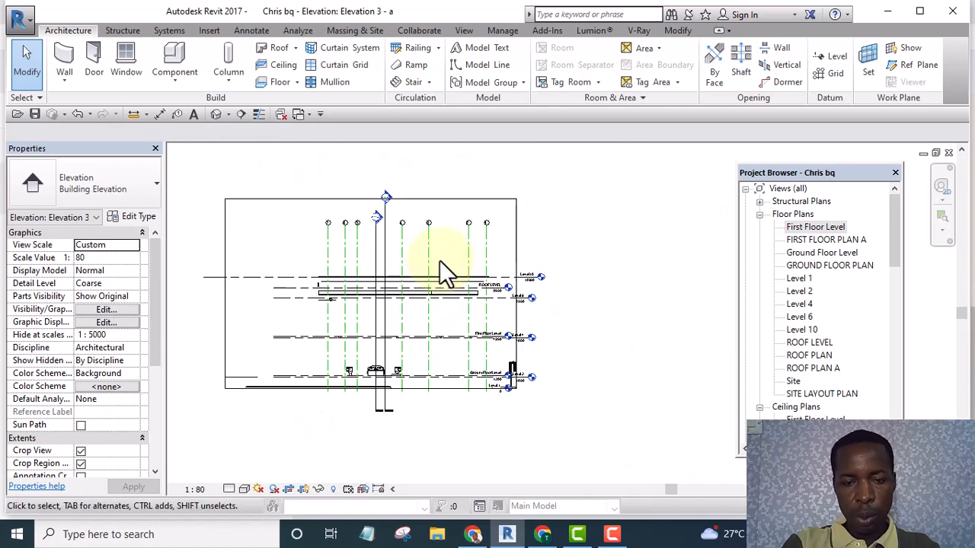
scroll(439, 261, up, 1)
double_click(798, 226)
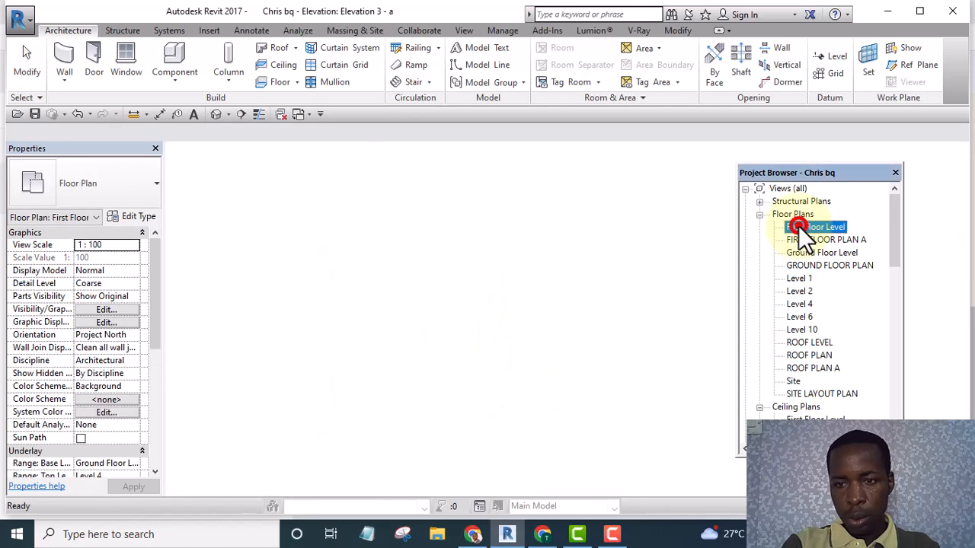
- Extend the far clip of the Elevation 3 - a arrow past the smaller building, and open that elevation to examine its contents
click(441, 267)
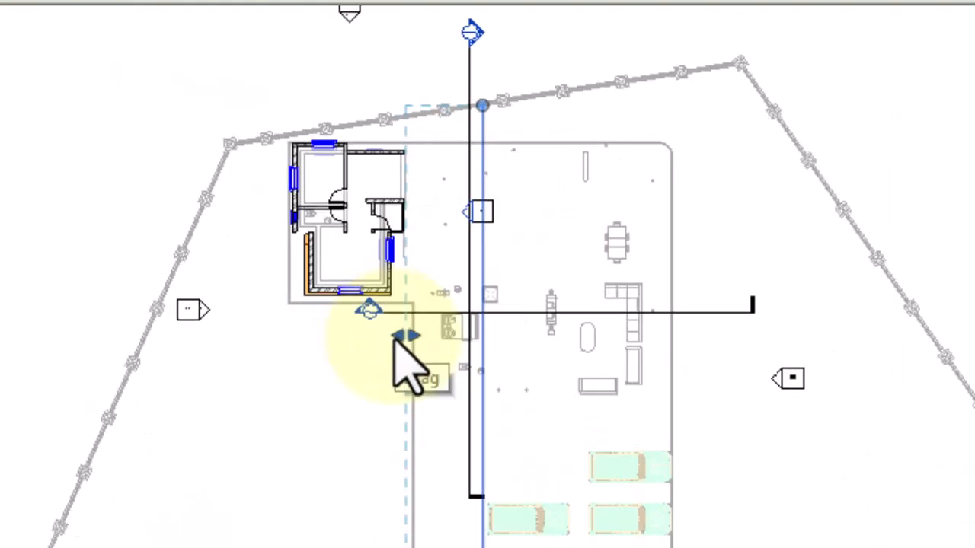
drag(395, 338, 217, 341)
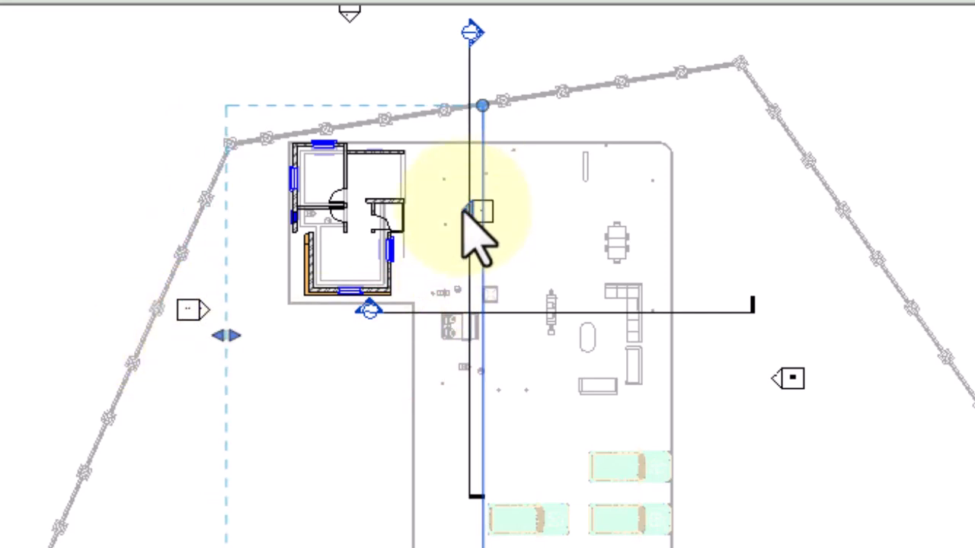
double_click(463, 209)
scroll(443, 328, up, 2)
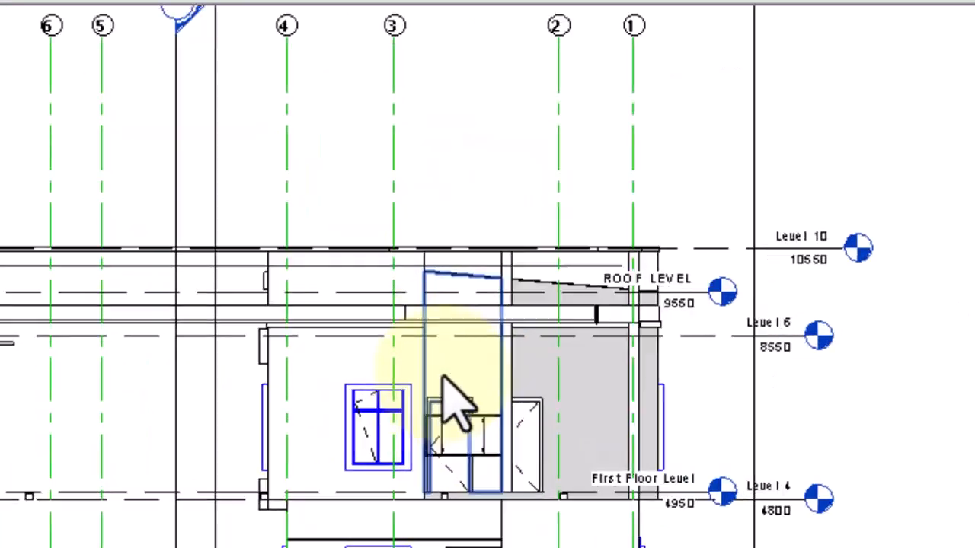
scroll(444, 375, up, 3)
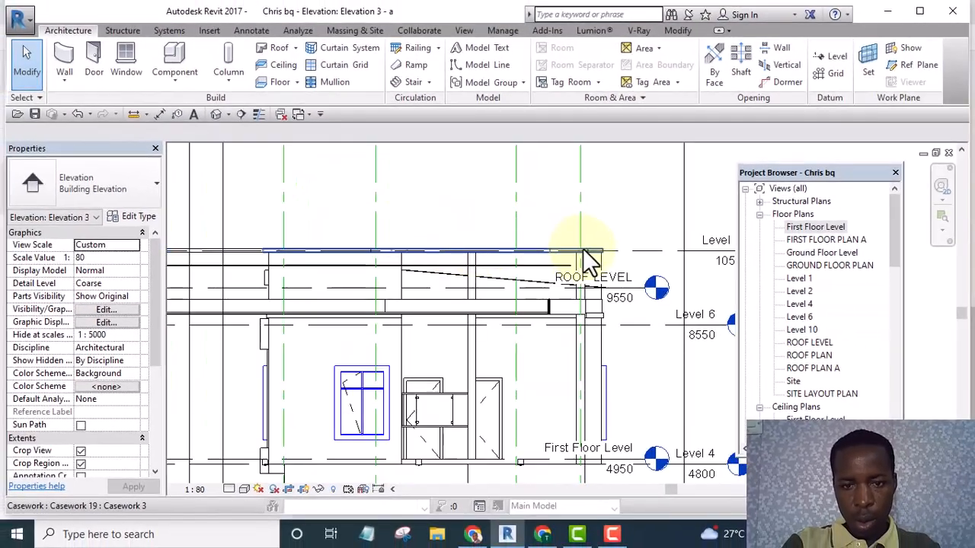
scroll(583, 249, down, 5)
right_click(585, 248)
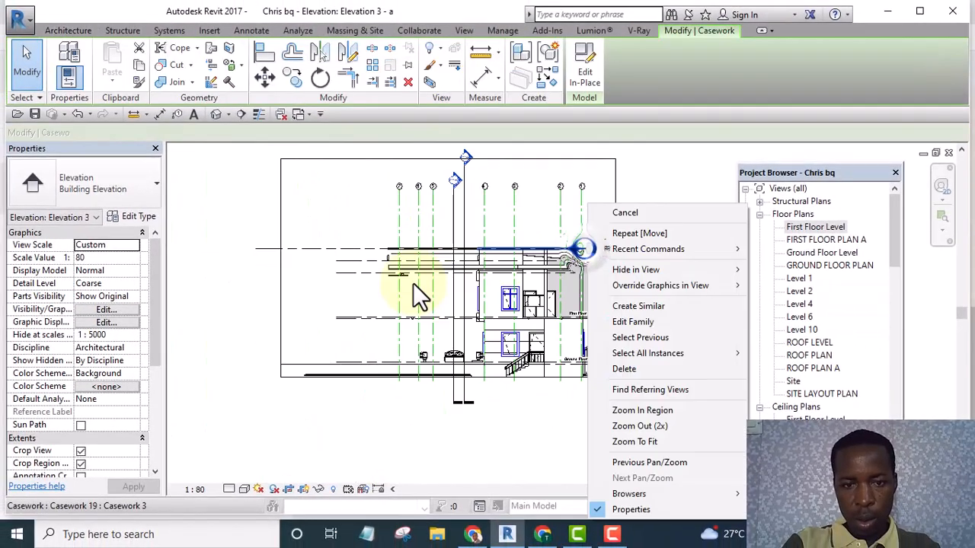
click(512, 210)
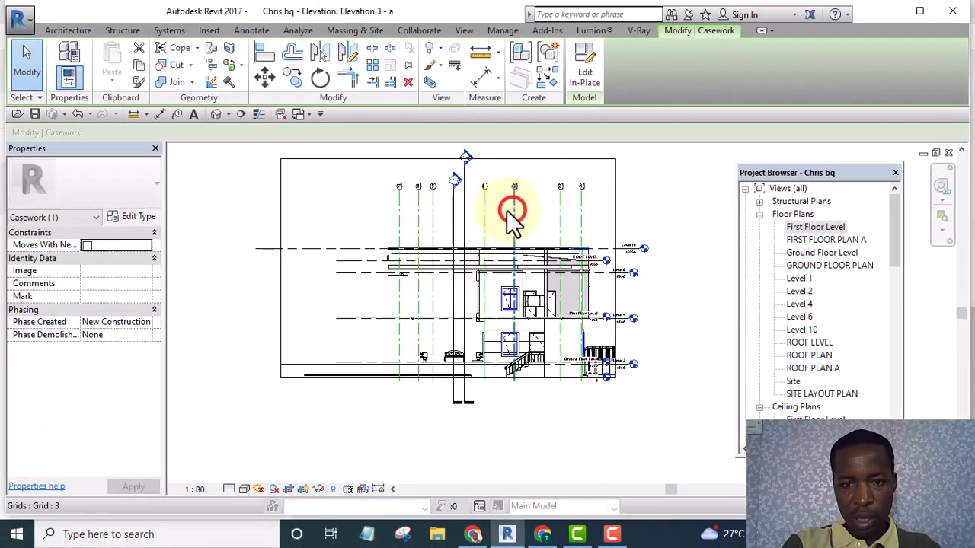
- In the 3D view, select the main building's leftover roof and upper wall pieces floating beside the smaller building and delete them
click(215, 114)
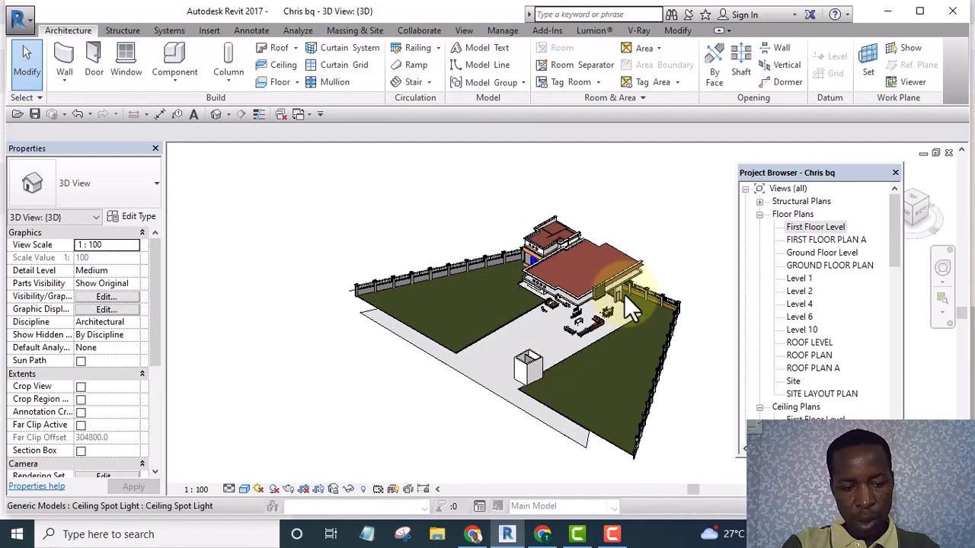
shift+middle_drag(618, 306, 509, 286)
scroll(548, 259, up, 3)
drag(686, 196, 467, 338)
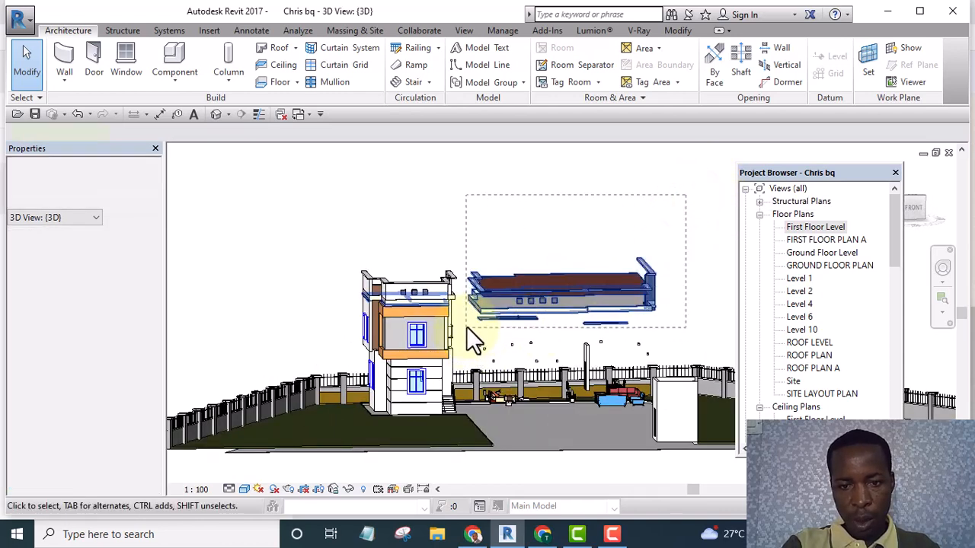
click(511, 353)
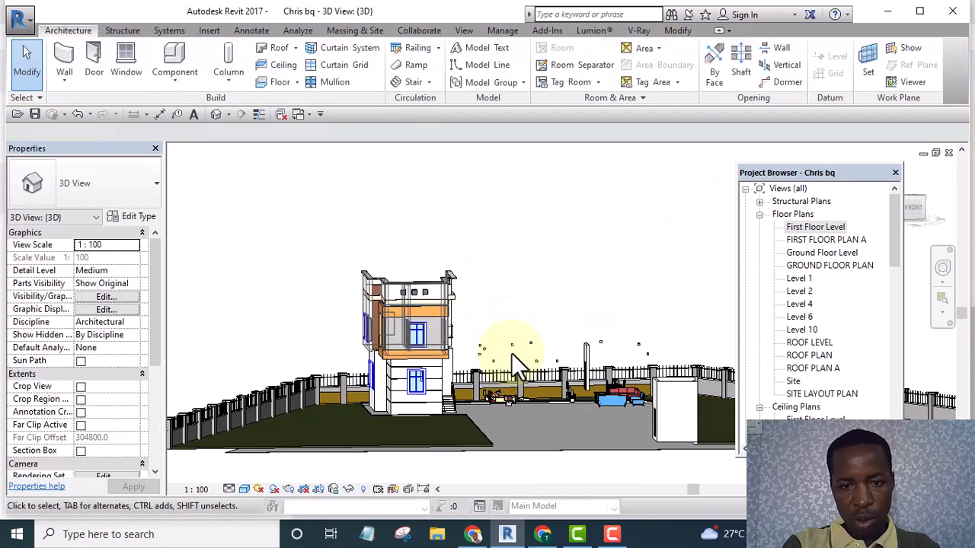
- Reopen Elevation 3 - a from its arrow in the First Floor Level plan and examine the smaller building's facade and levels
double_click(794, 228)
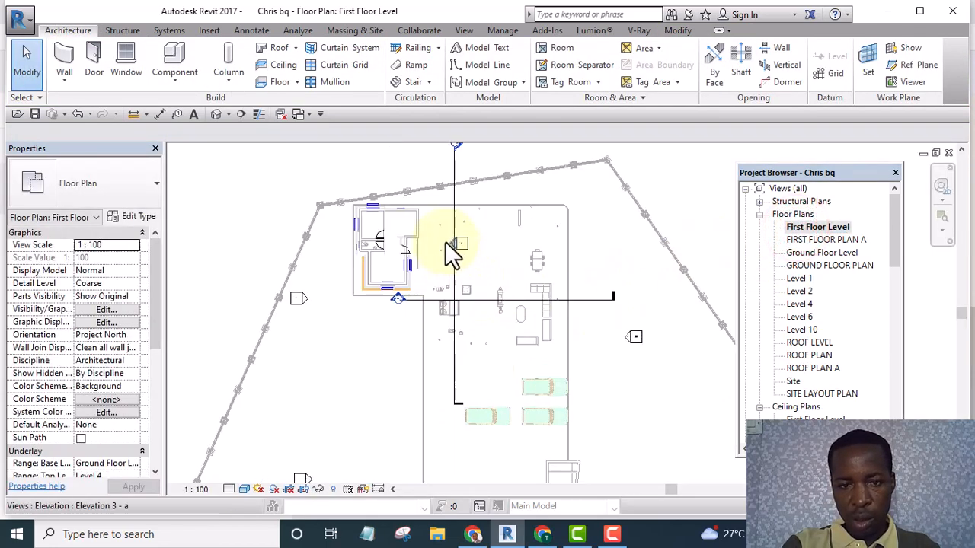
click(449, 243)
double_click(449, 242)
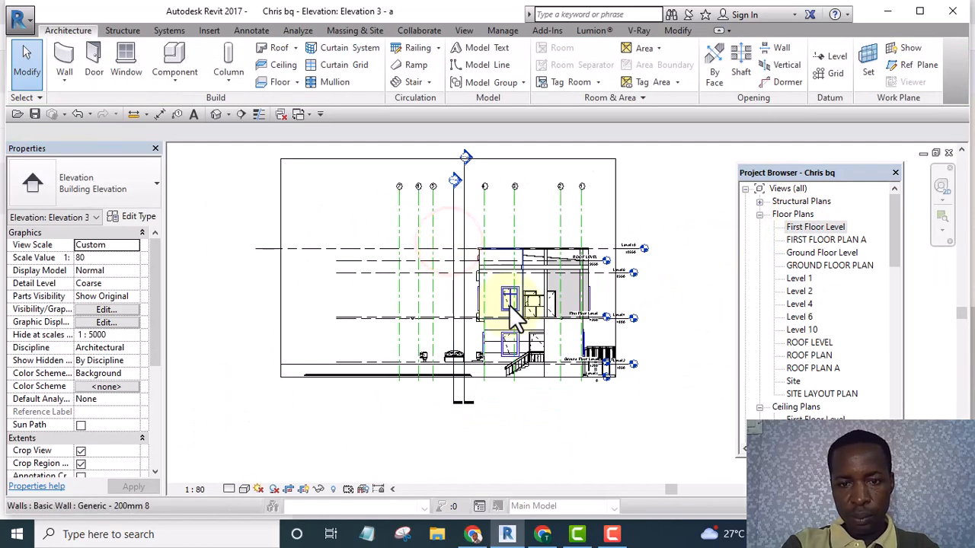
scroll(587, 274, up, 5)
scroll(584, 268, down, 6)
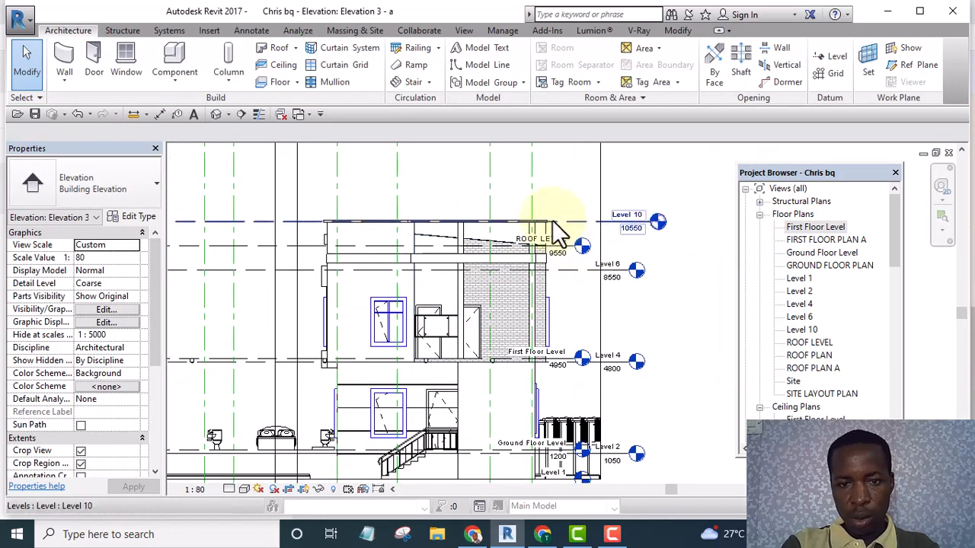
middle_drag(590, 346, 570, 263)
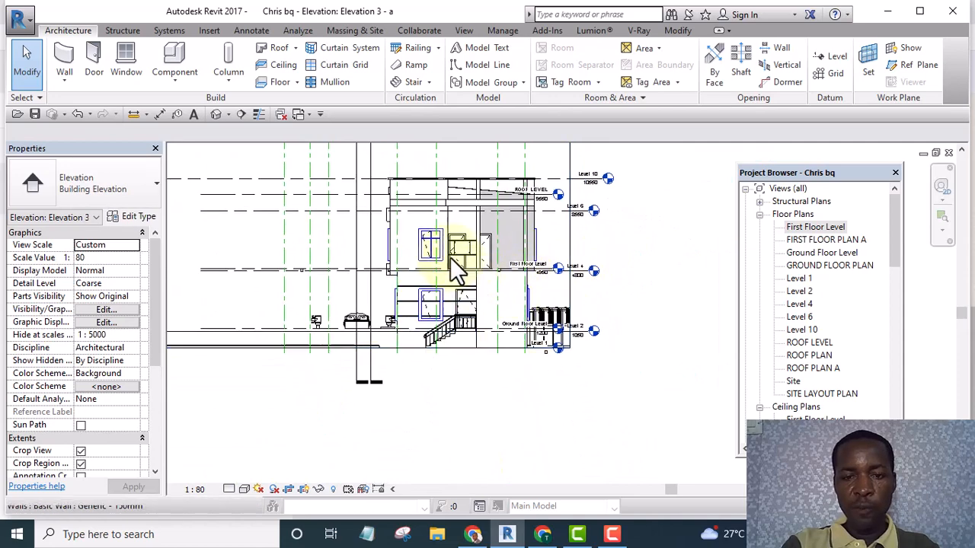
scroll(448, 256, up, 3)
scroll(431, 355, down, 4)
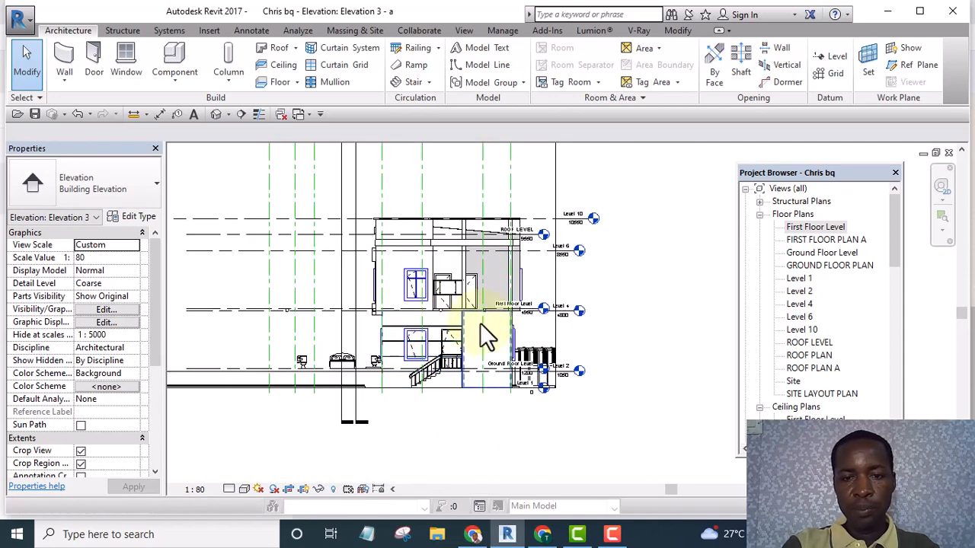
scroll(479, 318, up, 4)
scroll(418, 375, down, 2)
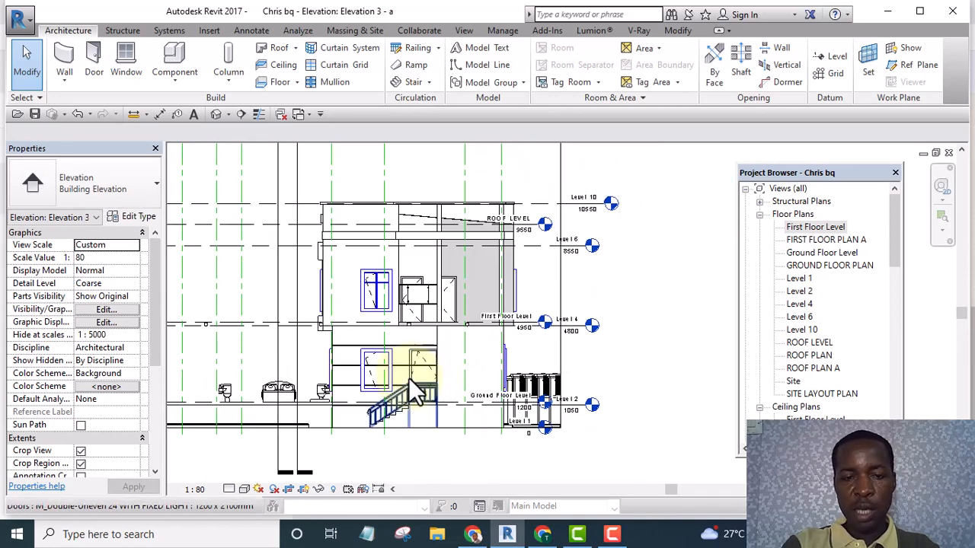
middle_drag(506, 385, 518, 339)
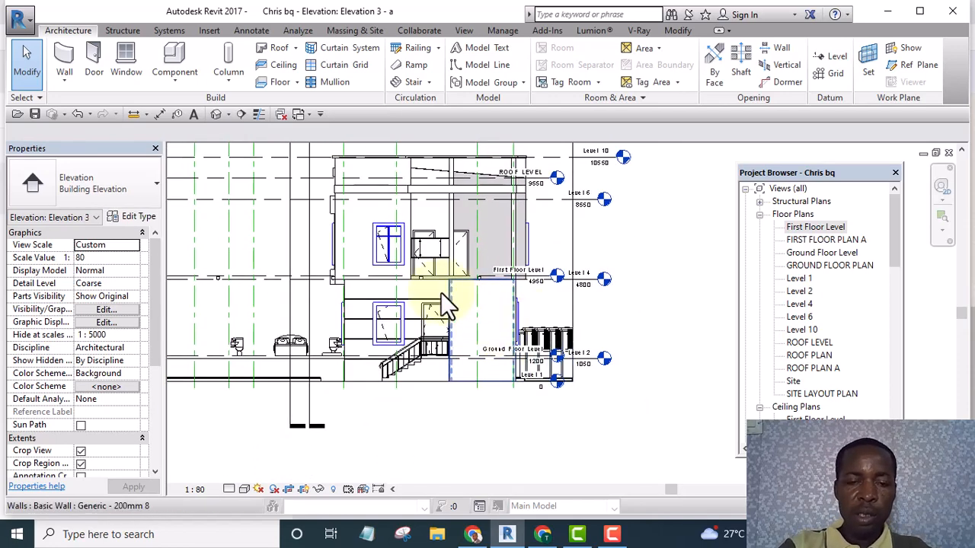
middle_drag(458, 315, 464, 335)
- Open the Level 1 floor plan to work on the remaining elevation markers
double_click(809, 227)
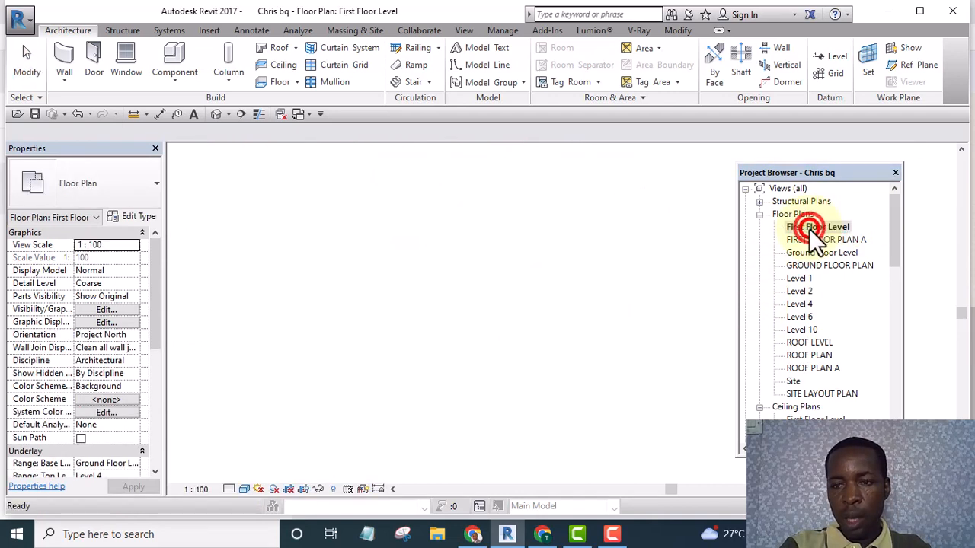
double_click(799, 279)
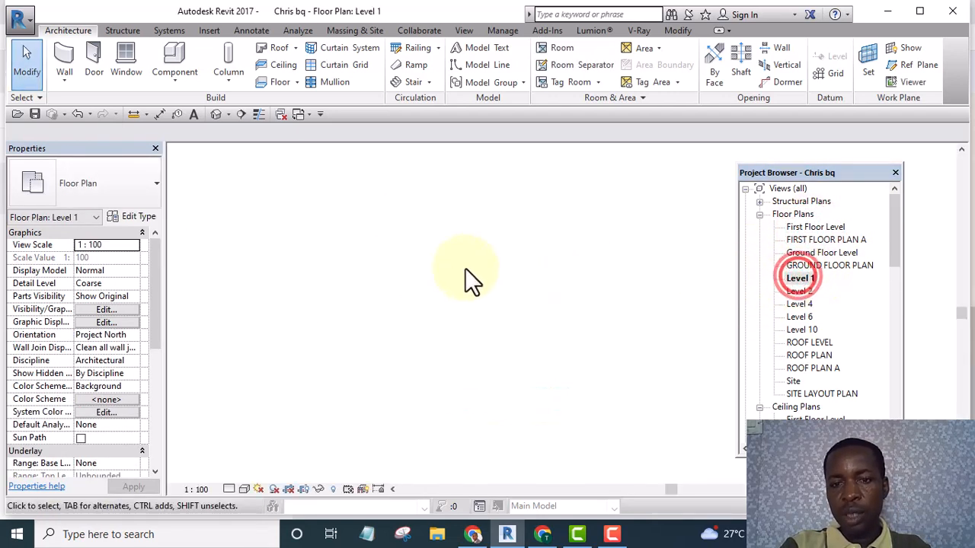
scroll(403, 272, up, 2)
scroll(403, 272, down, 3)
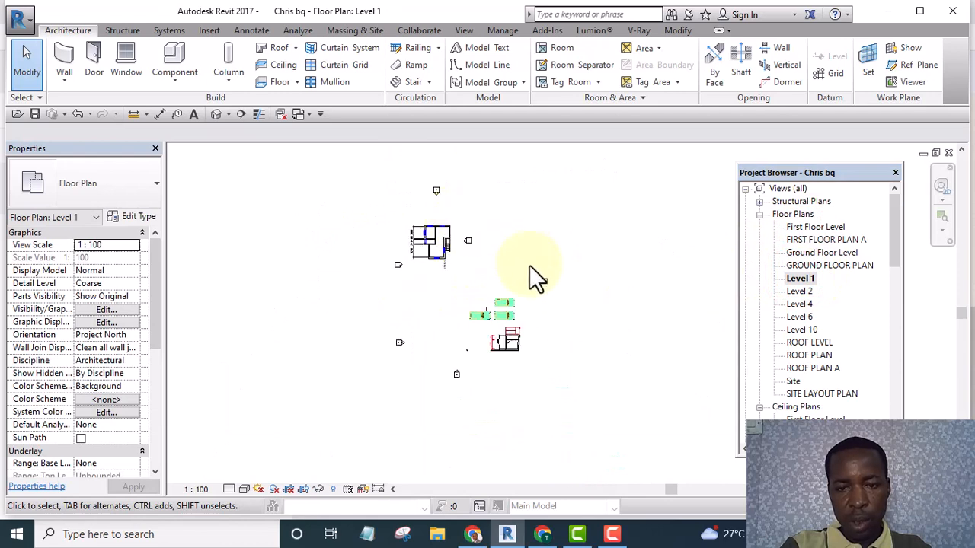
scroll(533, 276, up, 2)
drag(575, 315, 479, 222)
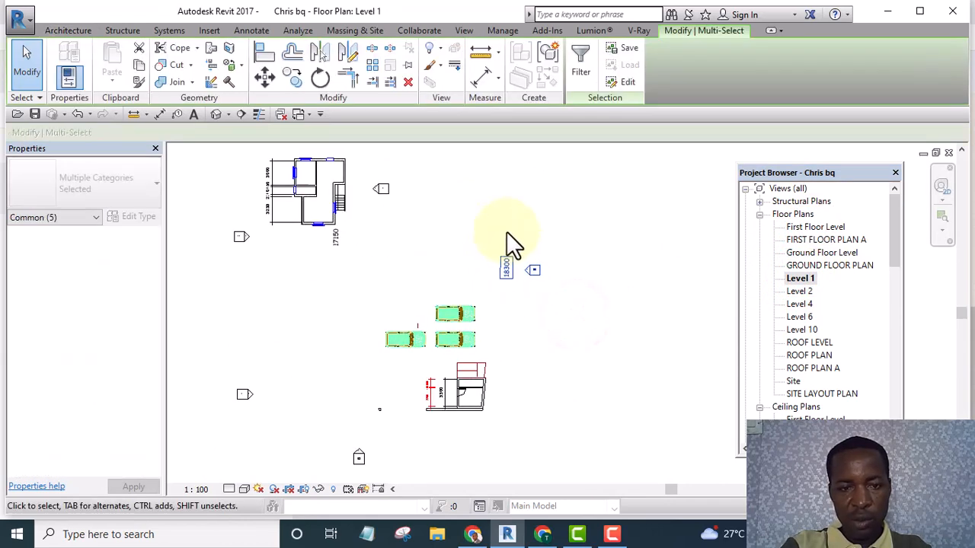
key(c)
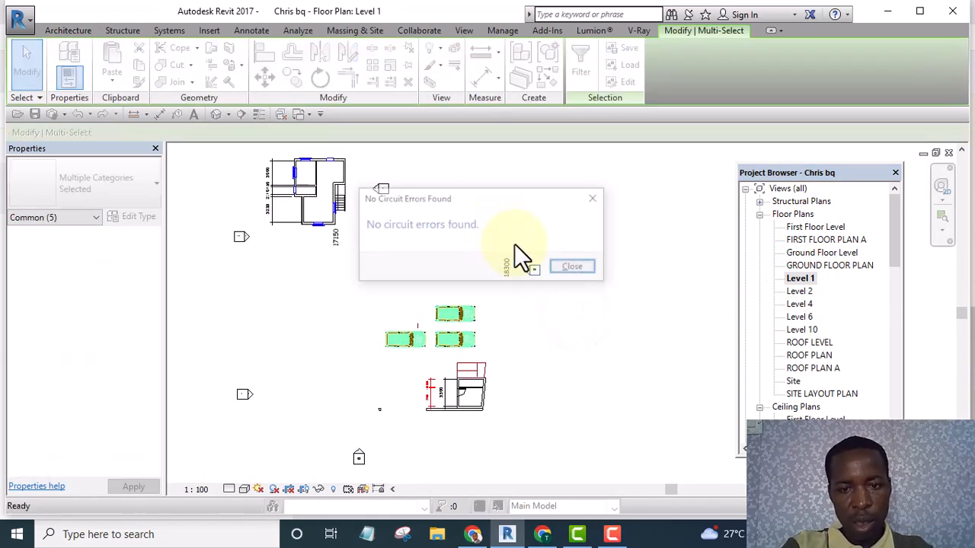
click(581, 269)
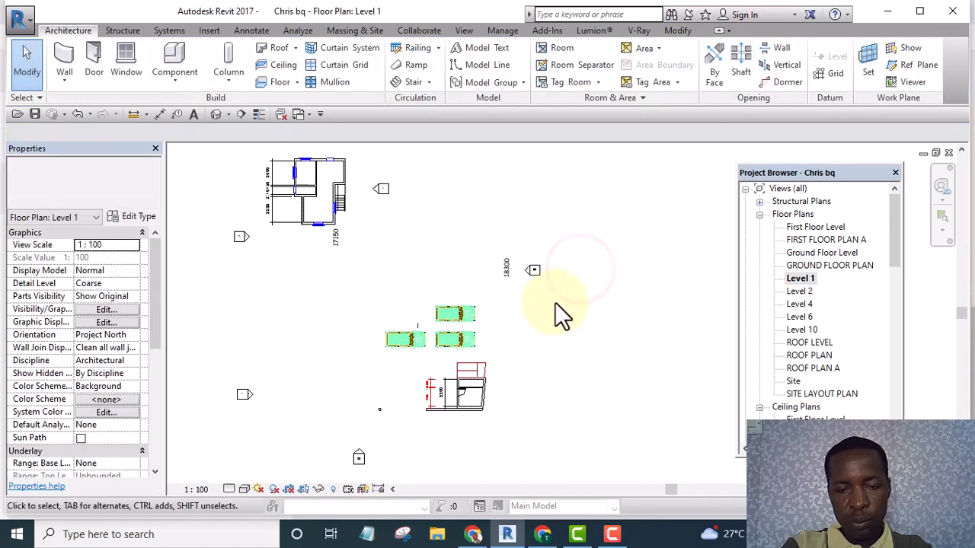
- Delete the Right Side view's elevation marker with the stray dimension beside it, accepting the deletion of its view
drag(555, 297, 473, 215)
key(Delete)
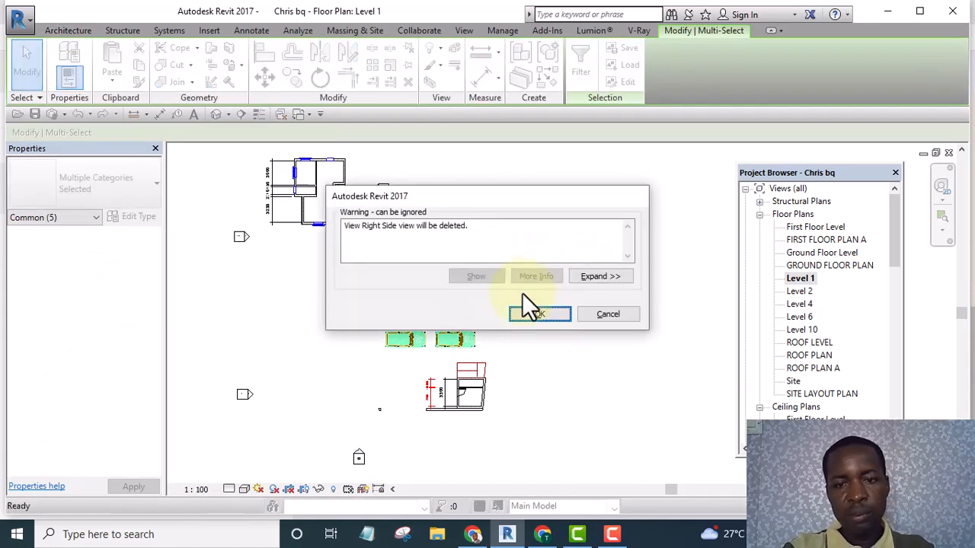
click(536, 312)
- Delete the elevation marker that stands below the smaller building on the far side of the parked cars, accepting the deletion warning
scroll(538, 262, down, 4)
scroll(430, 335, up, 2)
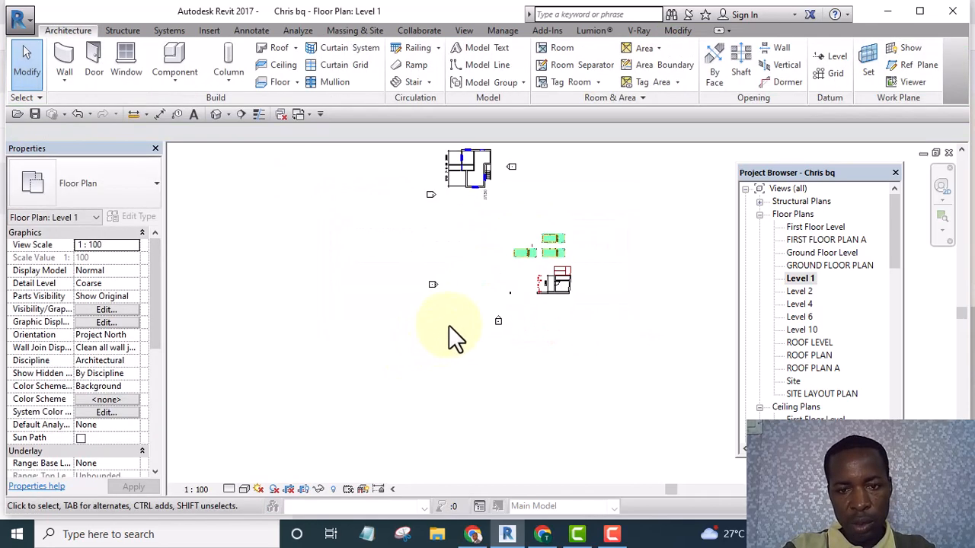
drag(388, 226, 386, 225)
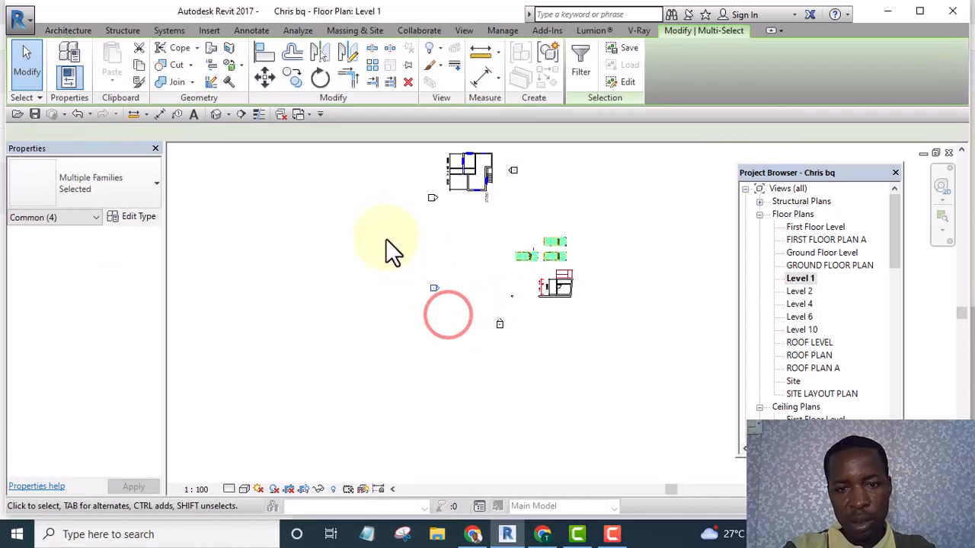
key(Delete)
click(535, 312)
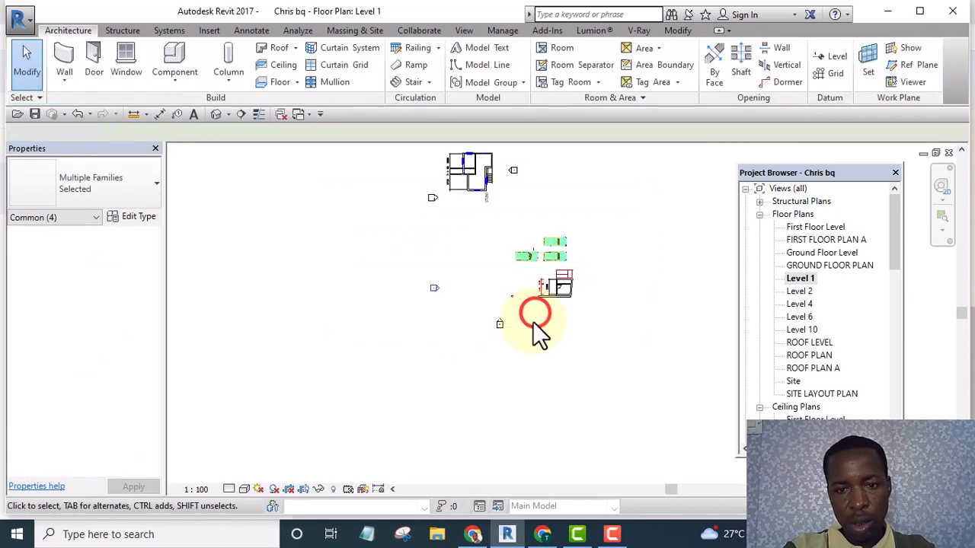
- Select the APPROACH VIEW A elevation marker and move it up close to the smaller building's lower side
drag(515, 355, 409, 289)
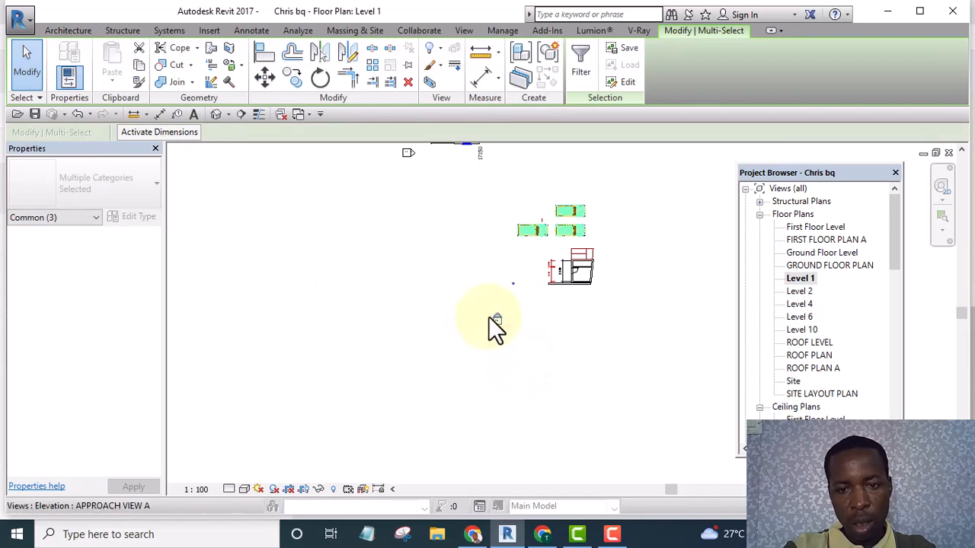
mouse_move(487, 294)
mouse_down()
mouse_move(448, 174)
mouse_move(462, 196)
mouse_up()
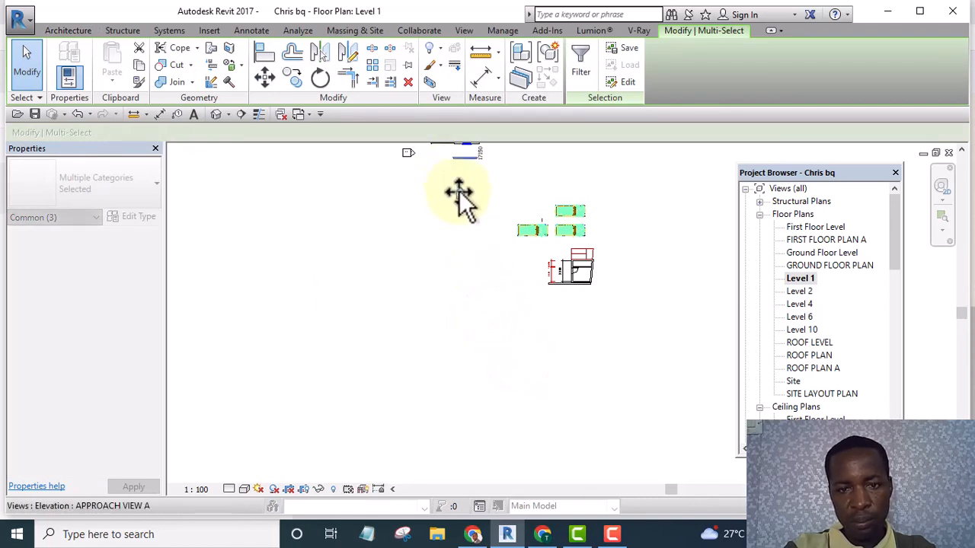
click(413, 227)
- Select the Left Side View elevation marker and move it farther out, level with the middle of the smaller building
middle_drag(445, 272, 479, 450)
scroll(450, 323, up, 3)
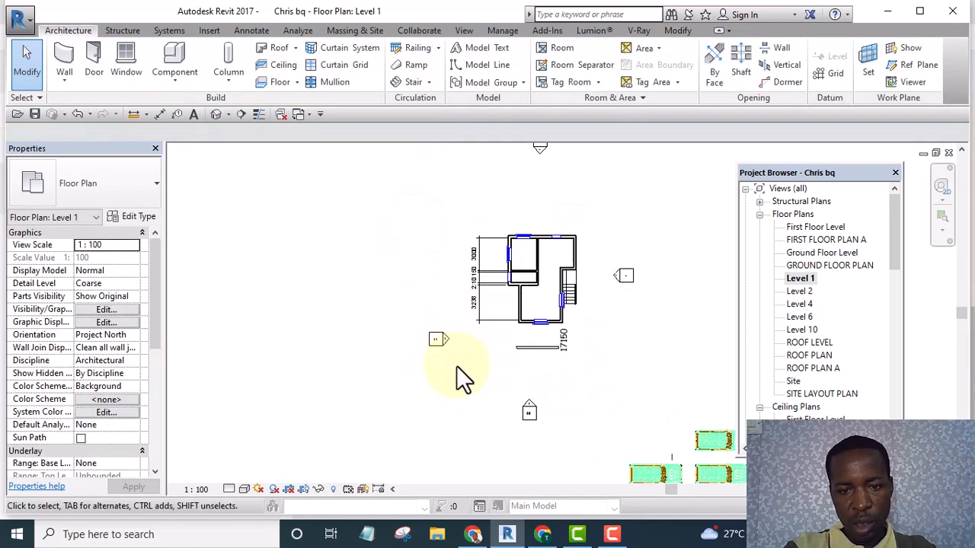
mouse_move(457, 377)
mouse_down()
mouse_move(399, 317)
mouse_move(411, 323)
mouse_up()
click(437, 338)
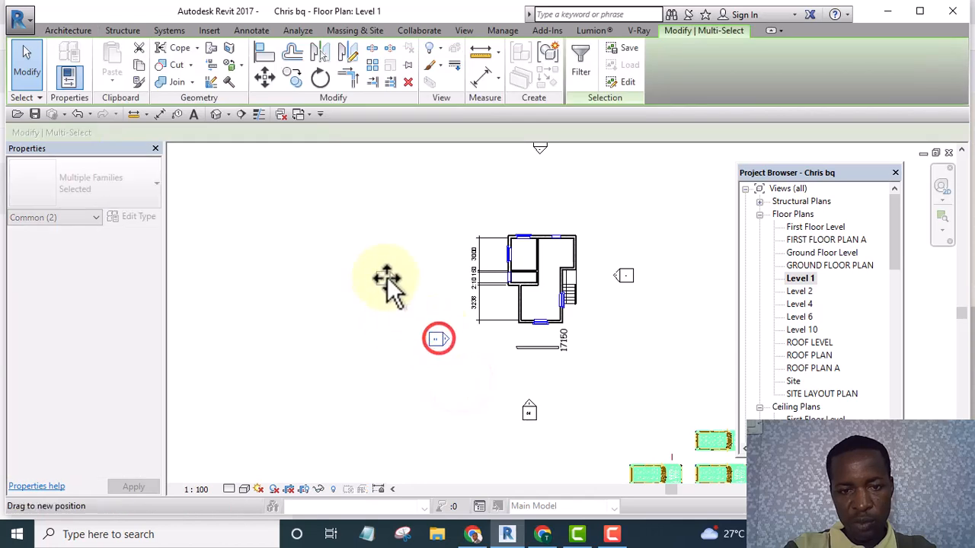
drag(387, 277, 386, 277)
click(359, 332)
- Open the Left Side View from its elevation marker and examine the smaller building's side elevation
scroll(359, 330, down, 5)
scroll(422, 283, up, 4)
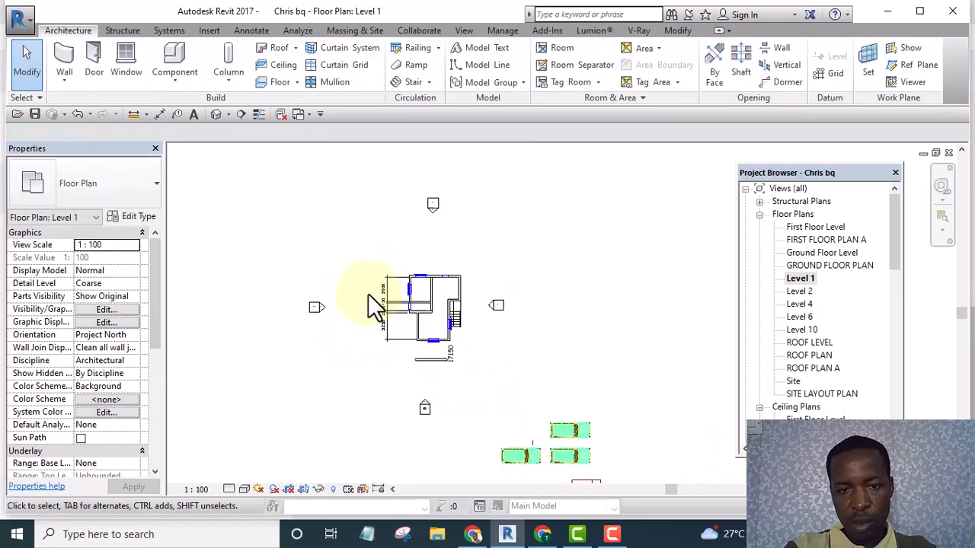
double_click(316, 313)
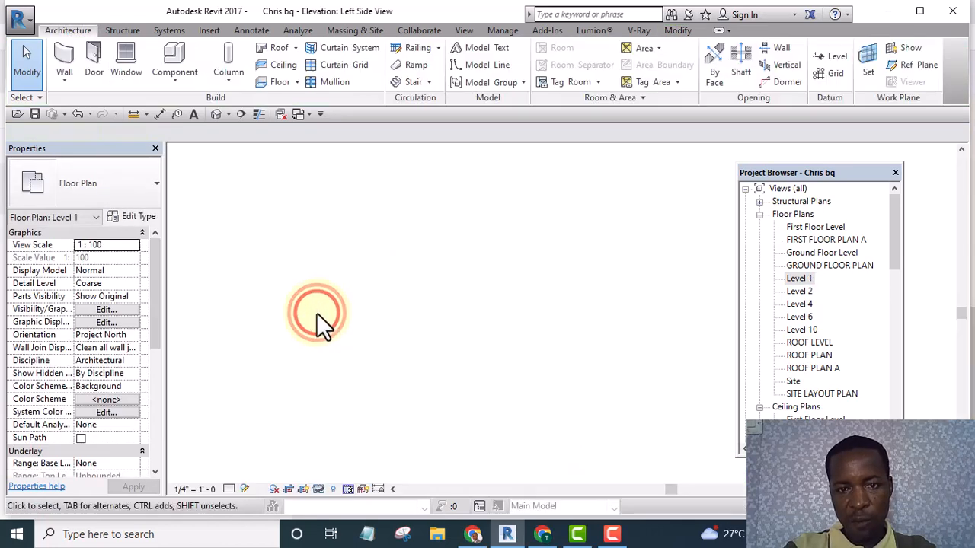
middle_drag(345, 310, 284, 263)
scroll(459, 255, down, 2)
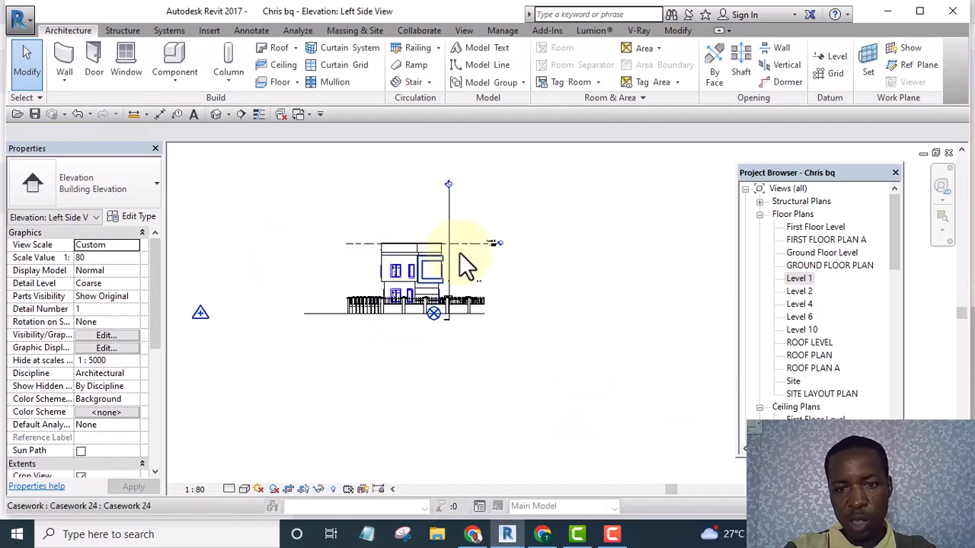
scroll(458, 222, up, 2)
scroll(513, 226, down, 4)
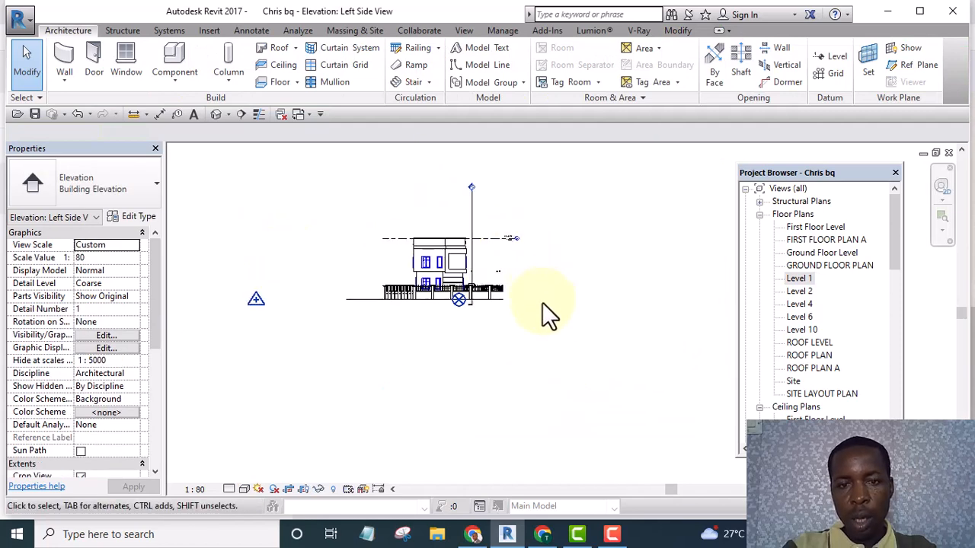
scroll(532, 300, up, 1)
middle_drag(532, 300, 507, 315)
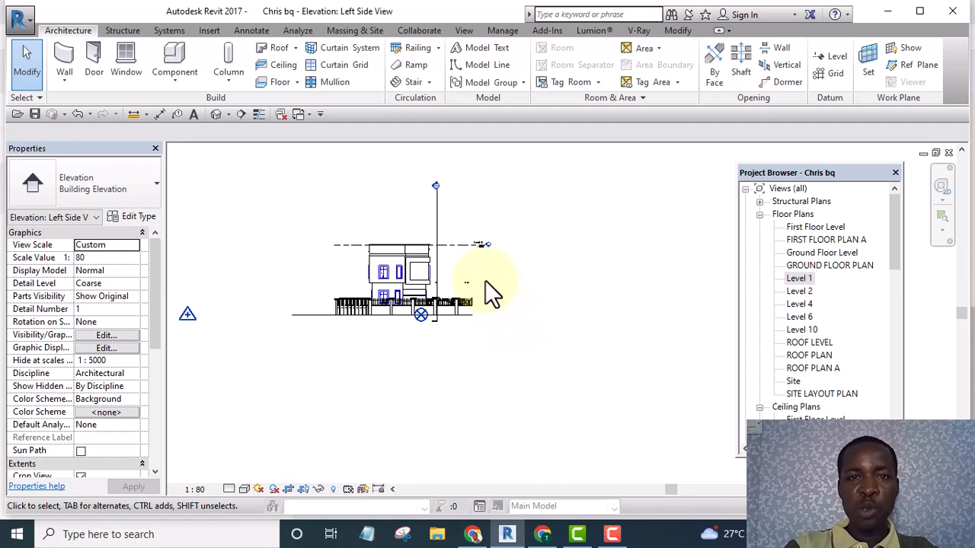